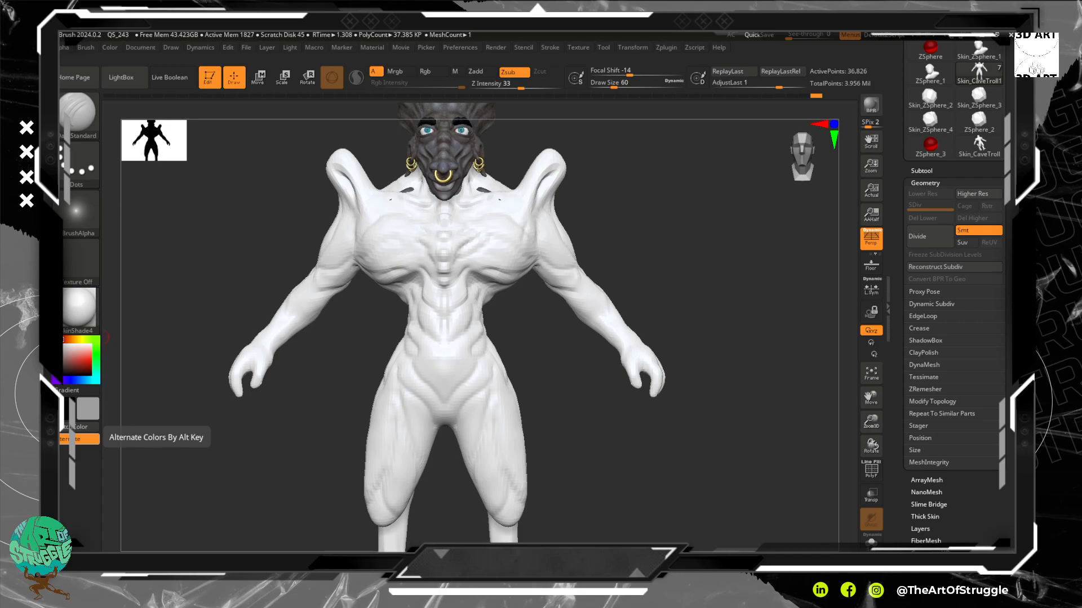
# Examine the creature's anatomy from several angles, and the torso, eye and arm images on the anatomy reference board.
pyautogui.moveTo(640, 237); pyautogui.dragTo(610, 261)
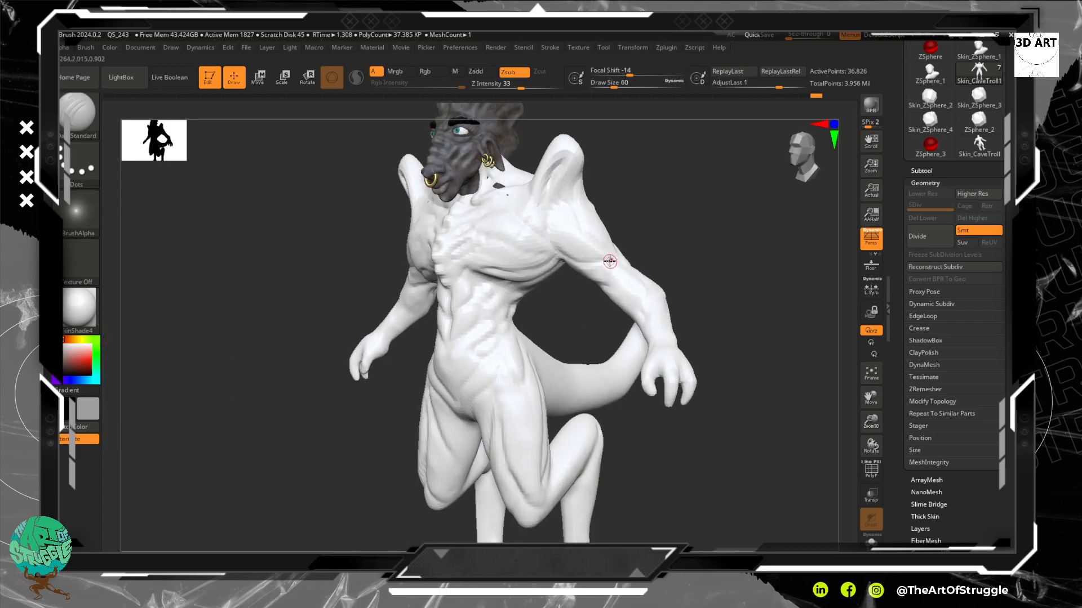
pyautogui.moveTo(705, 213); pyautogui.dragTo(623, 154)
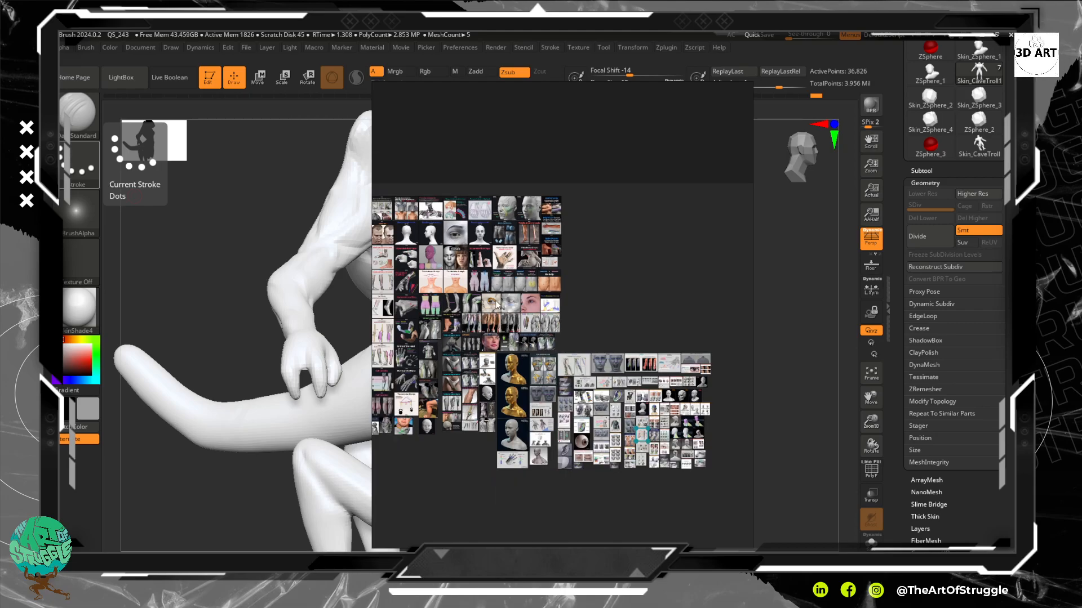
pyautogui.scroll(5, 496, 304)
pyautogui.scroll(6, 500, 306)
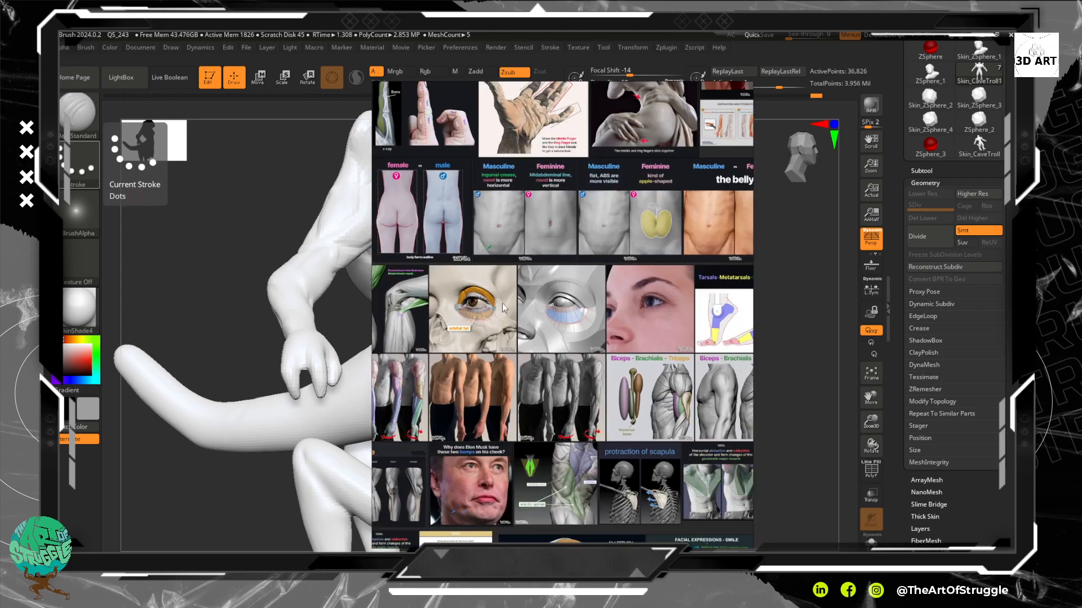
pyautogui.scroll(-2, 589, 355)
pyautogui.scroll(-3, 591, 347)
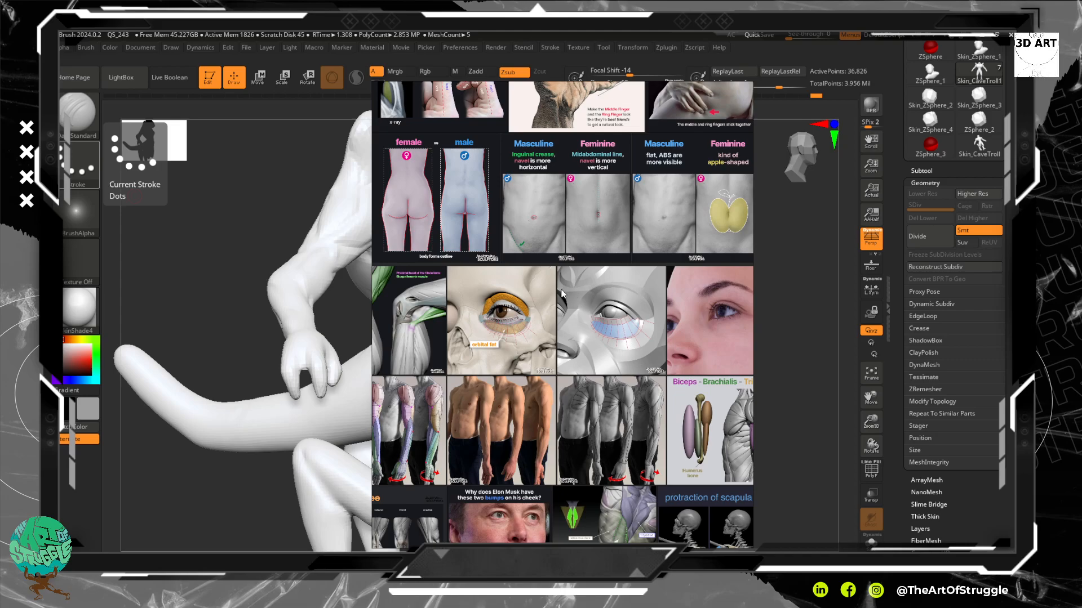
# Place the reference board beside the creature and examine the shoulder, chest and arm muscle outlines on the three standing figures.
pyautogui.moveTo(562, 290); pyautogui.dragTo(624, 278, button='middle')
pyautogui.moveTo(575, 263); pyautogui.dragTo(661, 375, button='right')
pyautogui.moveTo(613, 445); pyautogui.dragTo(552, 329, button='middle')
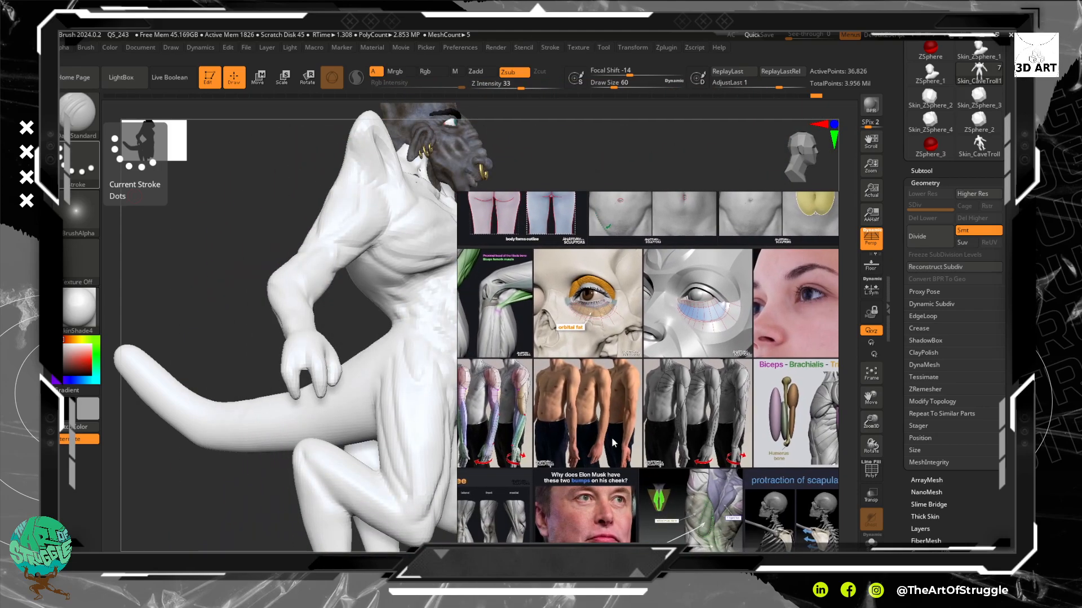
pyautogui.scroll(4, 701, 401)
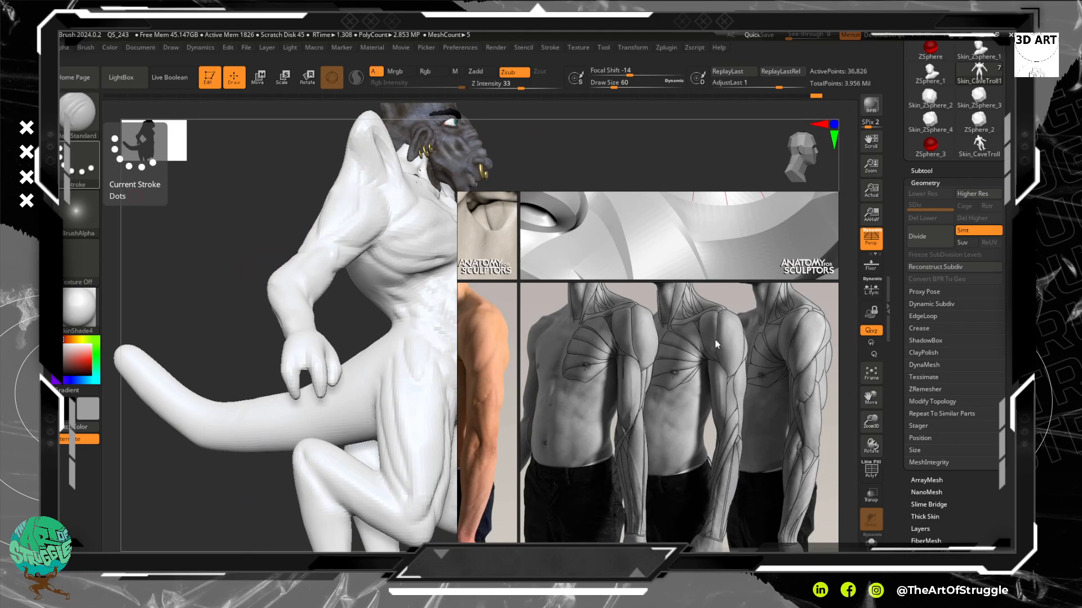
pyautogui.moveTo(720, 365); pyautogui.dragTo(677, 286, button='middle')
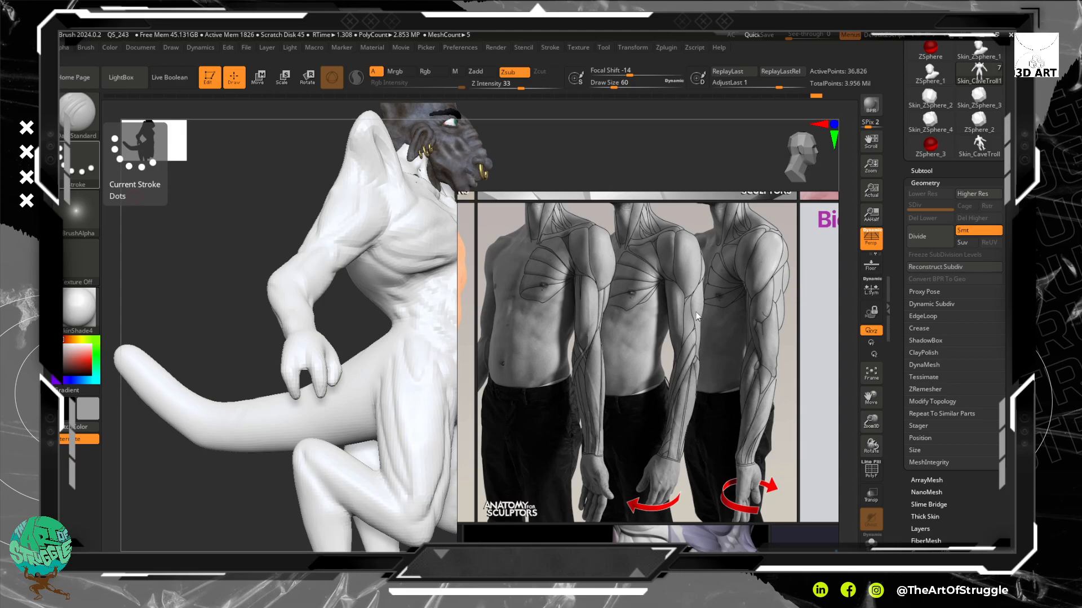
# Look over the rest of the anatomy board, including the skull comparison, and move the board off the sculpt.
pyautogui.scroll(-8, 677, 324)
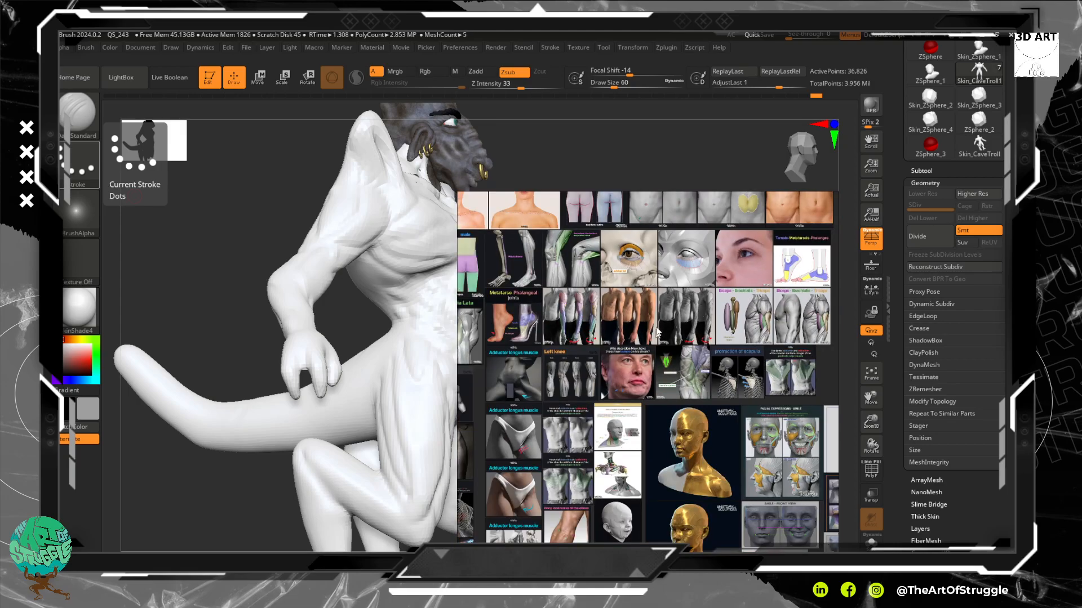
pyautogui.scroll(-6, 656, 332)
pyautogui.scroll(10, 669, 393)
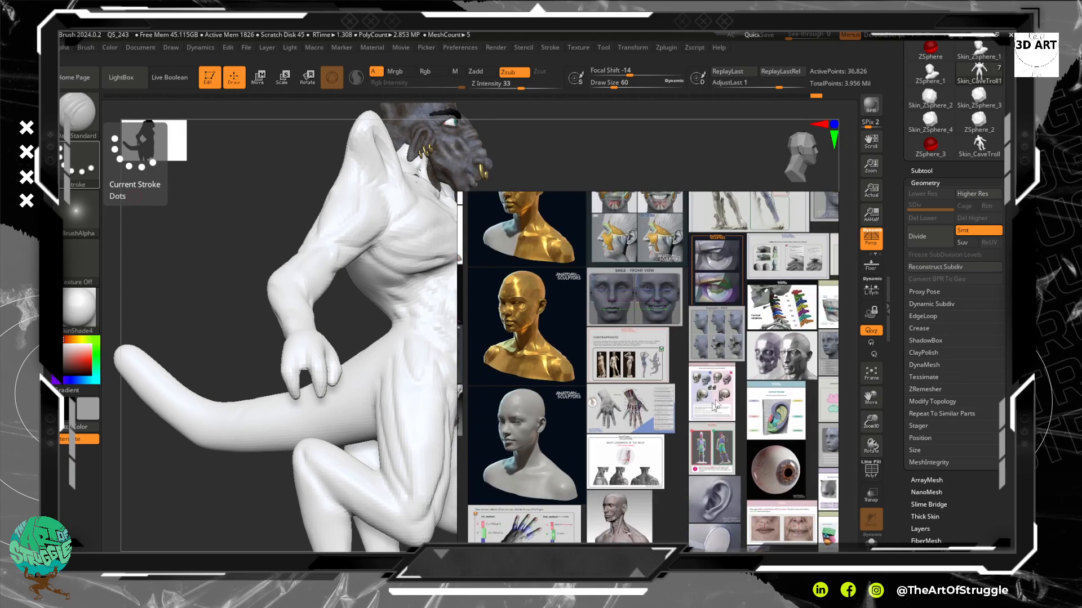
pyautogui.scroll(-12, 729, 356)
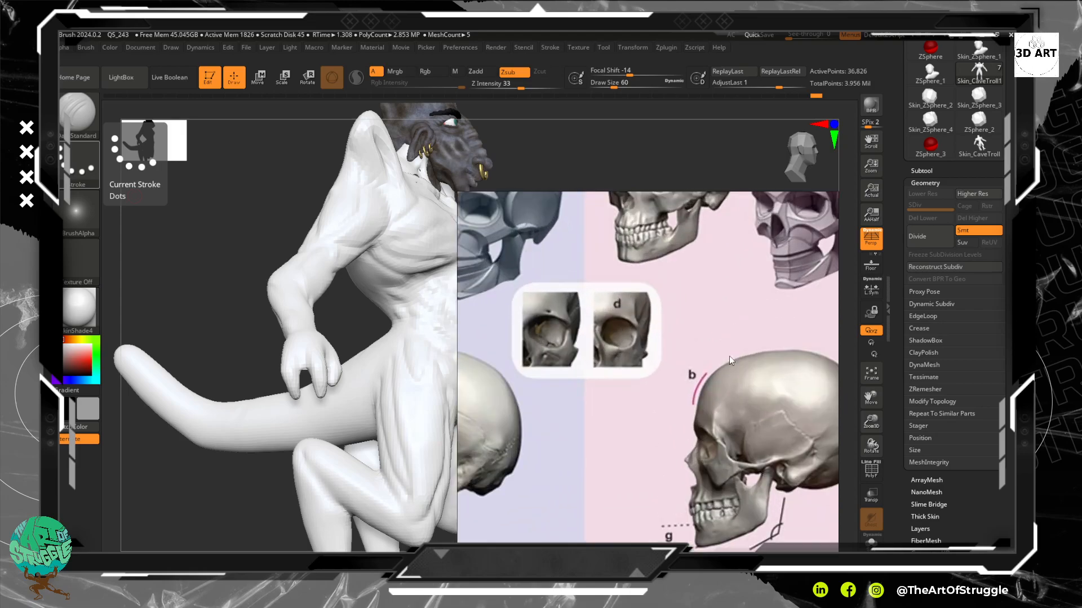
pyautogui.scroll(-3, 670, 324)
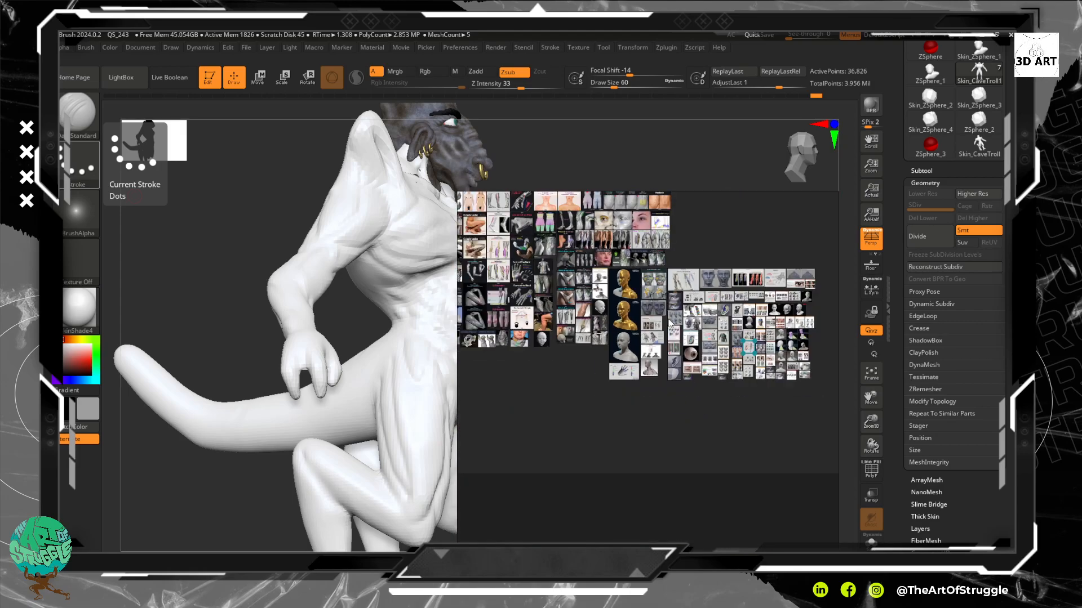
pyautogui.moveTo(662, 291); pyautogui.dragTo(688, 292)
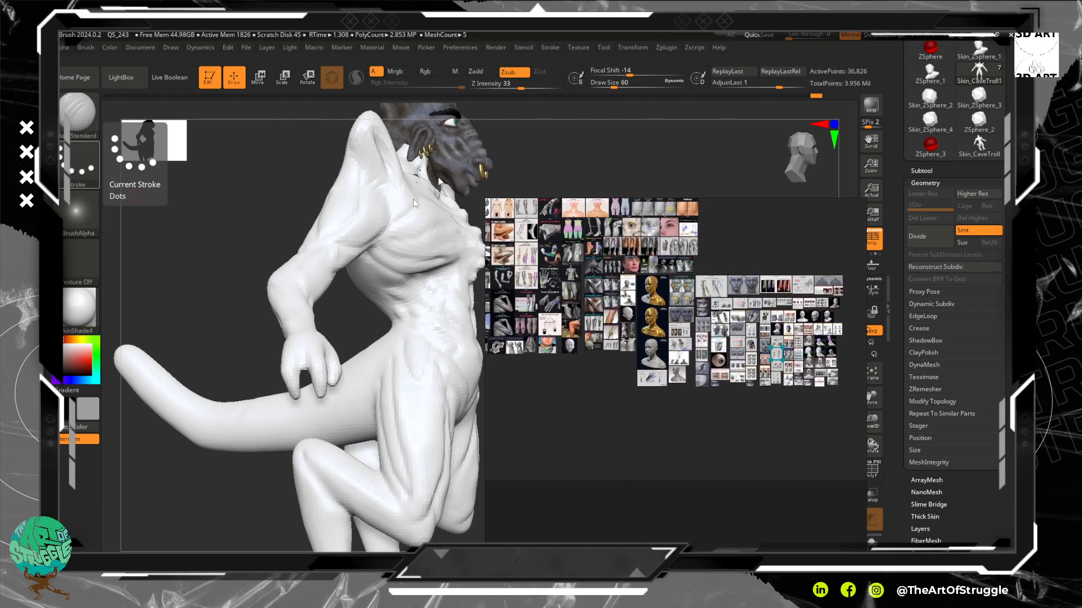
pyautogui.moveTo(627, 263); pyautogui.dragTo(0, 174)
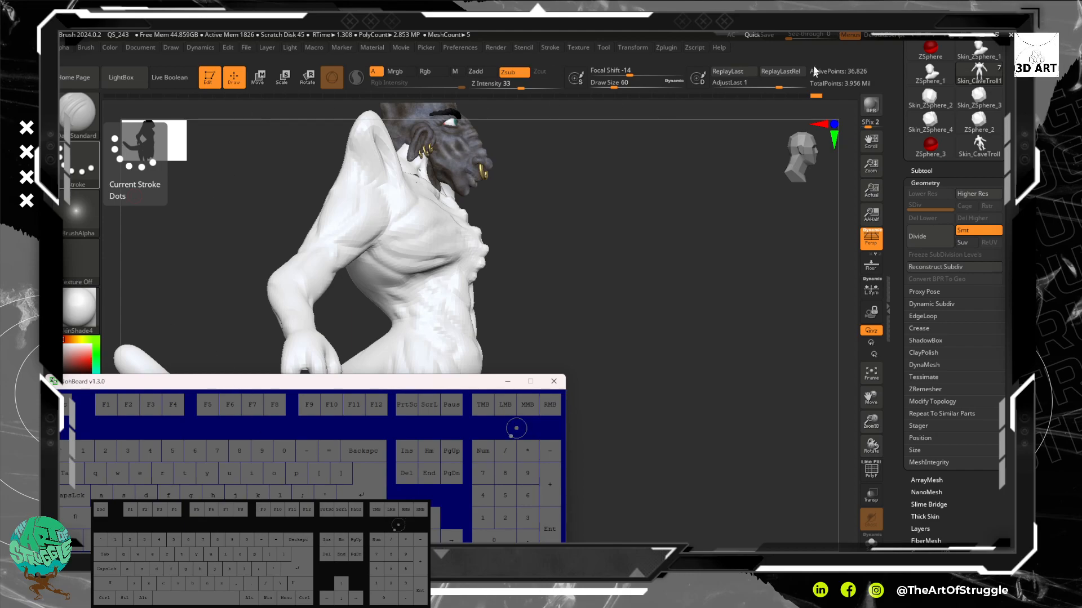
# Return to the sculpt and examine the creature's torso, shoulders and back from different angles.
pyautogui.click(820, 50)
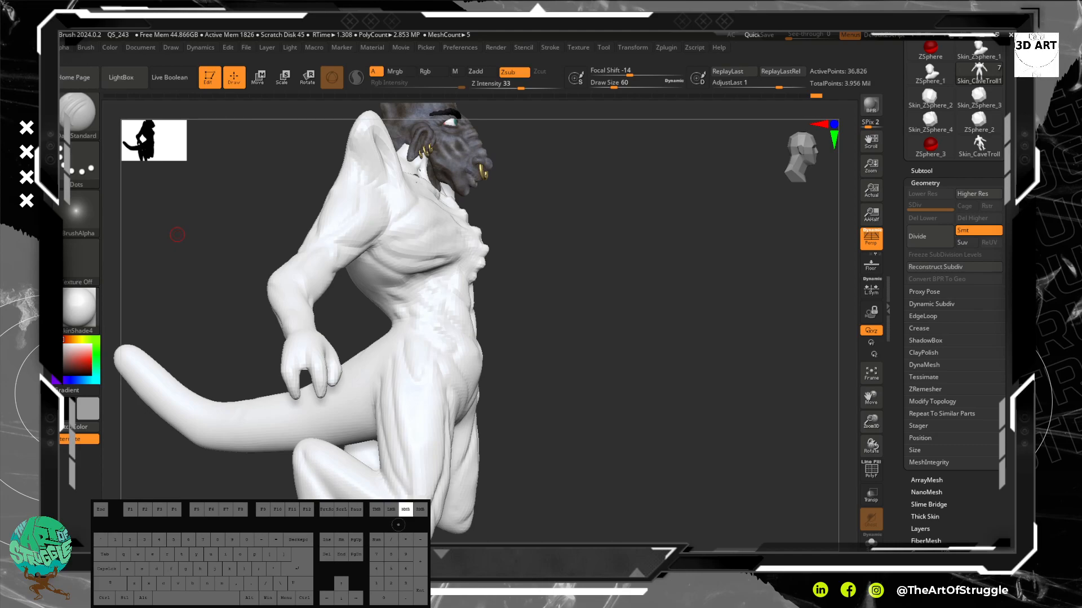
pyautogui.moveTo(545, 327); pyautogui.dragTo(484, 304)
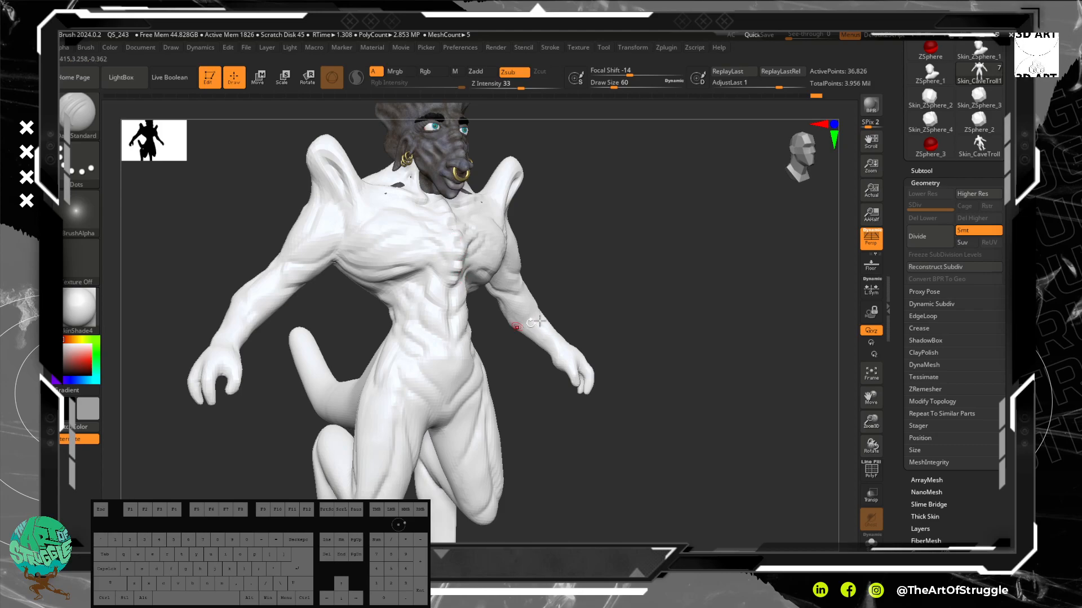
pyautogui.moveTo(619, 277)
pyautogui.mouseDown()
pyautogui.moveTo(538, 288)
pyautogui.moveTo(664, 261)
pyautogui.moveTo(569, 271)
pyautogui.moveTo(627, 275)
pyautogui.moveTo(678, 254)
pyautogui.moveTo(602, 272)
pyautogui.mouseUp()
pyautogui.moveTo(732, 280); pyautogui.dragTo(663, 265)
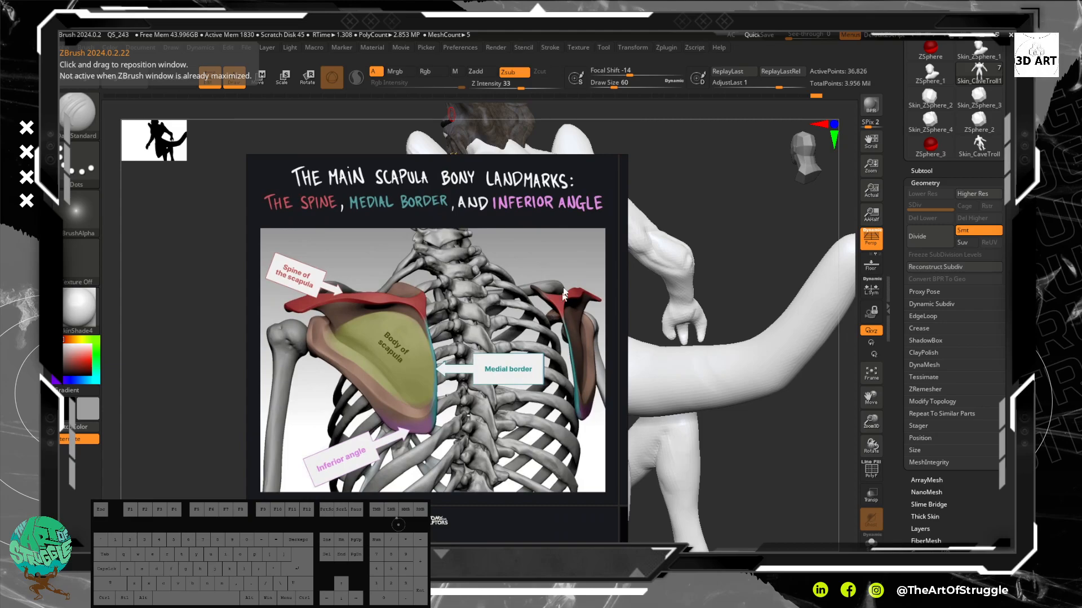
# Examine the spine, medial border and inferior angle of the scapula on the skeleton references.
pyautogui.scroll(-5, 528, 402)
pyautogui.moveTo(533, 411); pyautogui.dragTo(513, 376, button='middle')
pyautogui.scroll(8, 514, 383)
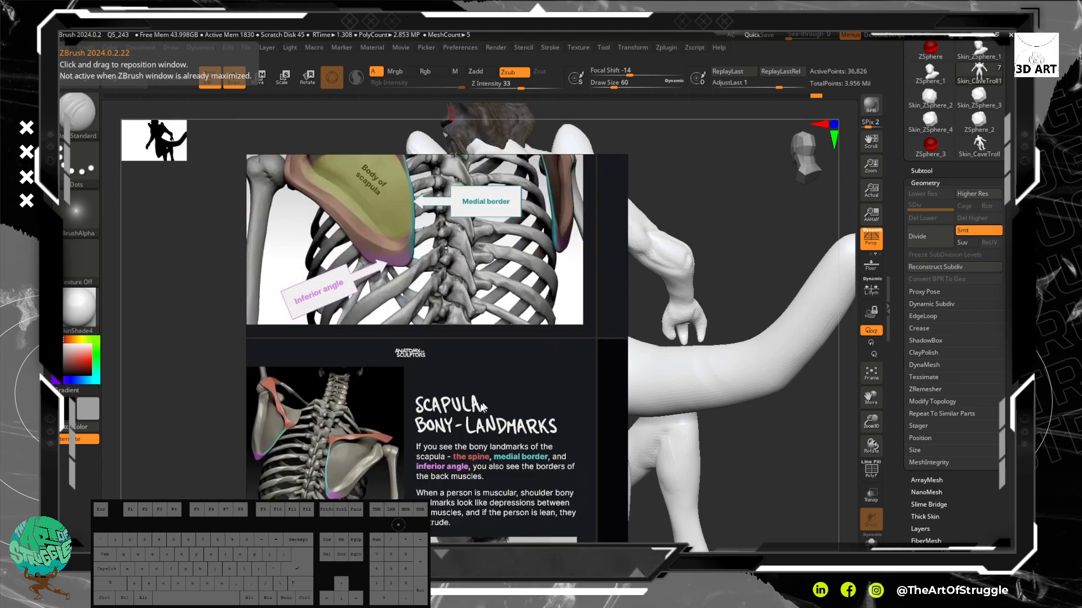
pyautogui.scroll(2, 338, 350)
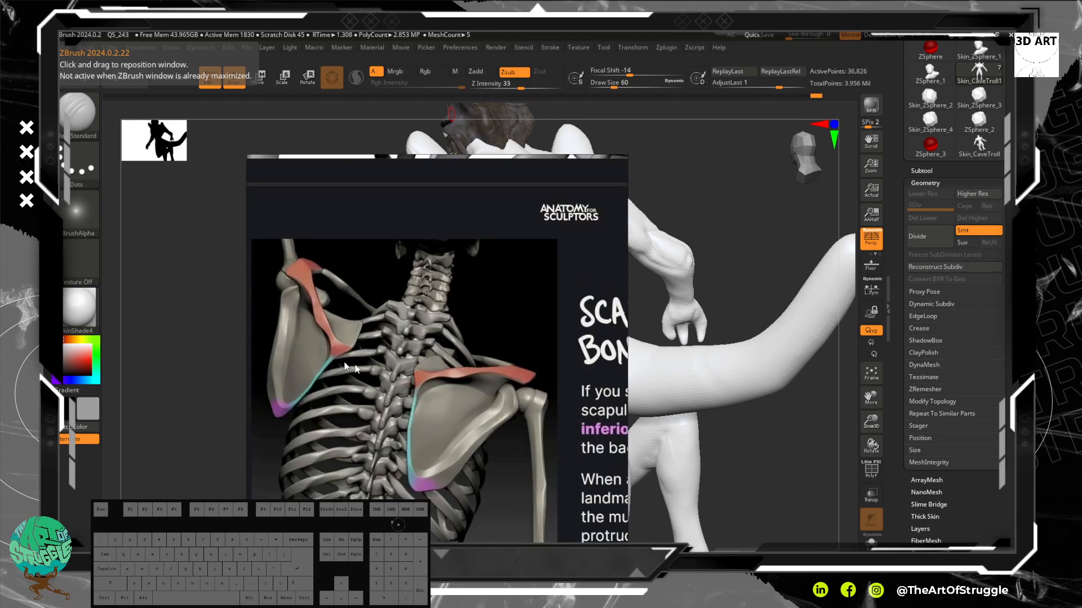
pyautogui.scroll(-3, 344, 366)
pyautogui.scroll(4, 511, 382)
pyautogui.scroll(-3, 501, 377)
# Compare the muscular and lean back photographs with the shoulder bony landmarks illustration on the reference board.
pyautogui.moveTo(458, 461); pyautogui.dragTo(429, 401, button='middle')
pyautogui.moveTo(395, 442); pyautogui.dragTo(387, 376, button='middle')
pyautogui.scroll(1, 435, 413)
pyautogui.moveTo(439, 418); pyautogui.dragTo(448, 418, button='middle')
pyautogui.moveTo(508, 438); pyautogui.dragTo(568, 422, button='middle')
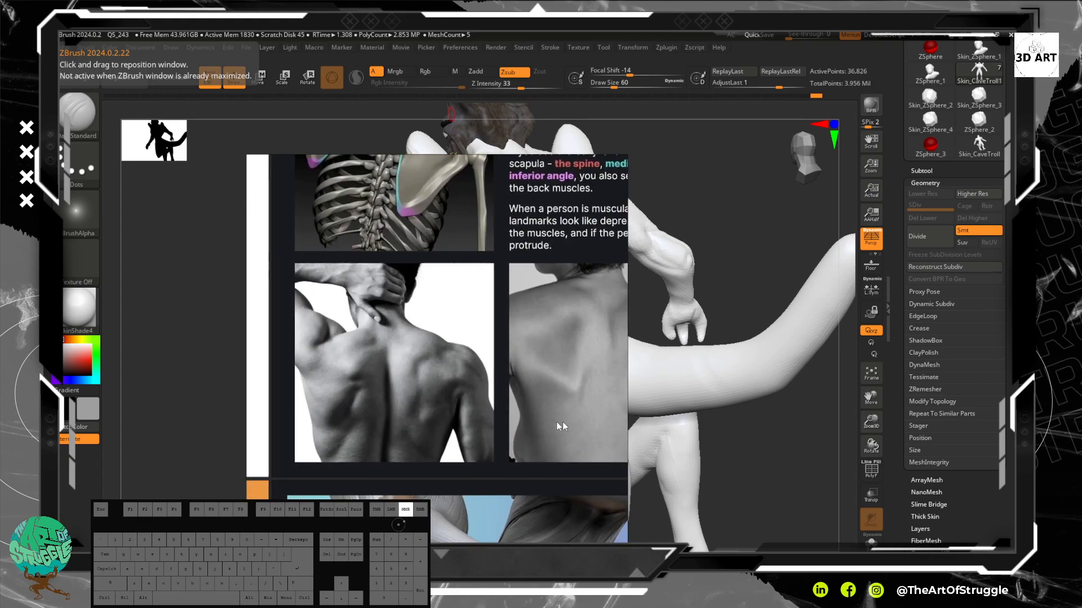
pyautogui.scroll(-2, 451, 369)
pyautogui.moveTo(507, 541); pyautogui.dragTo(526, 431, button='middle')
pyautogui.scroll(3, 445, 461)
pyautogui.scroll(-3, 467, 415)
pyautogui.moveTo(474, 334); pyautogui.dragTo(489, 450, button='middle')
pyautogui.scroll(3, 510, 313)
pyautogui.moveTo(520, 244); pyautogui.dragTo(504, 316, button='middle')
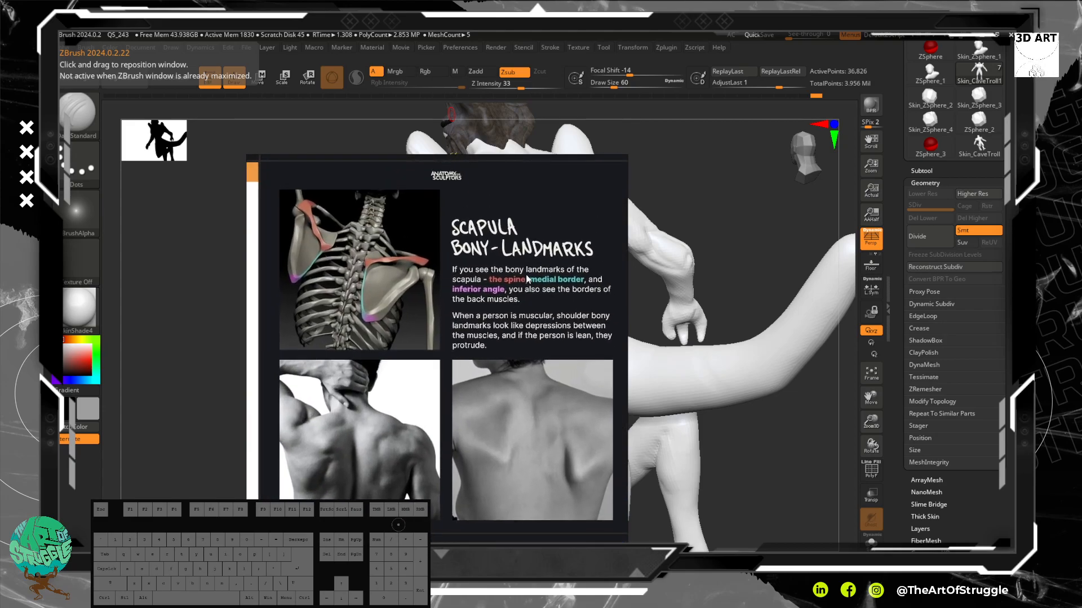
# Read the Scapula Bony-Landmarks notes and relate them to the skeleton image and the two back photographs.
pyautogui.scroll(3, 528, 278)
pyautogui.scroll(-2, 515, 287)
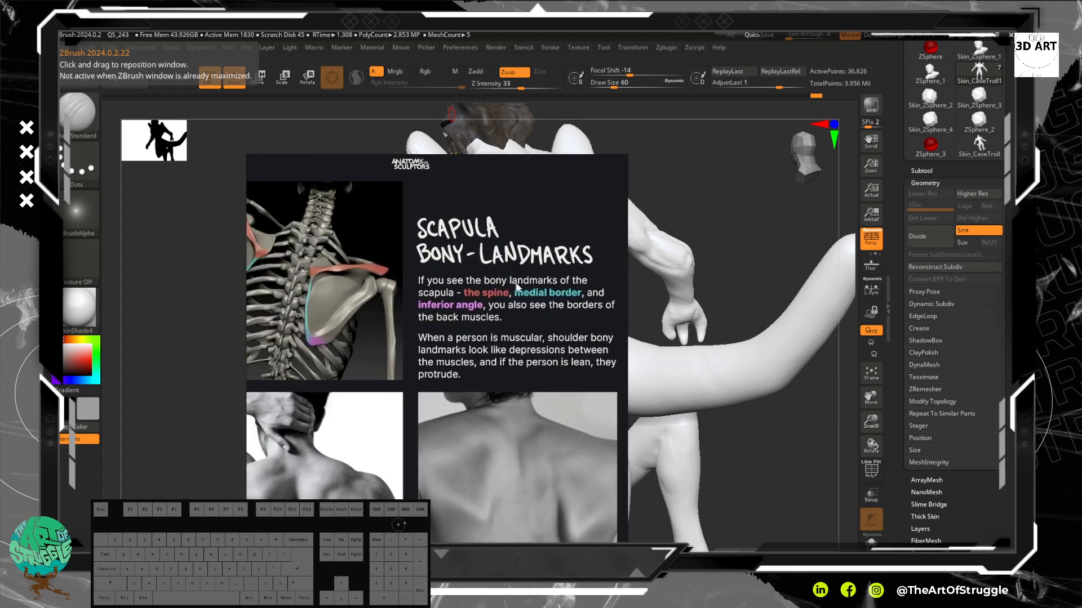
pyautogui.moveTo(448, 304); pyautogui.dragTo(556, 304, button='middle')
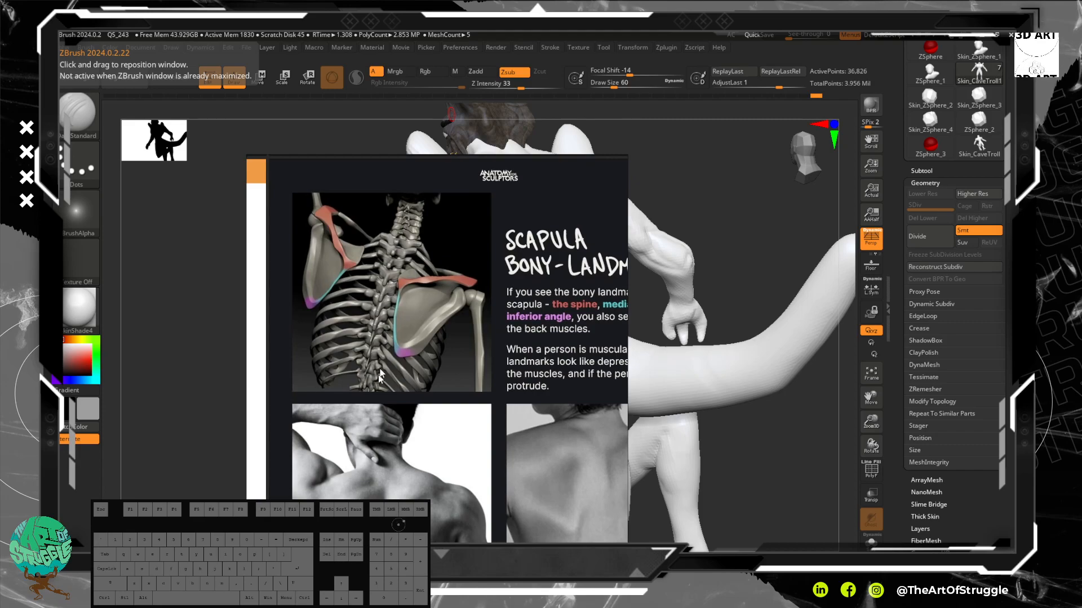
pyautogui.moveTo(454, 273); pyautogui.dragTo(358, 276, button='middle')
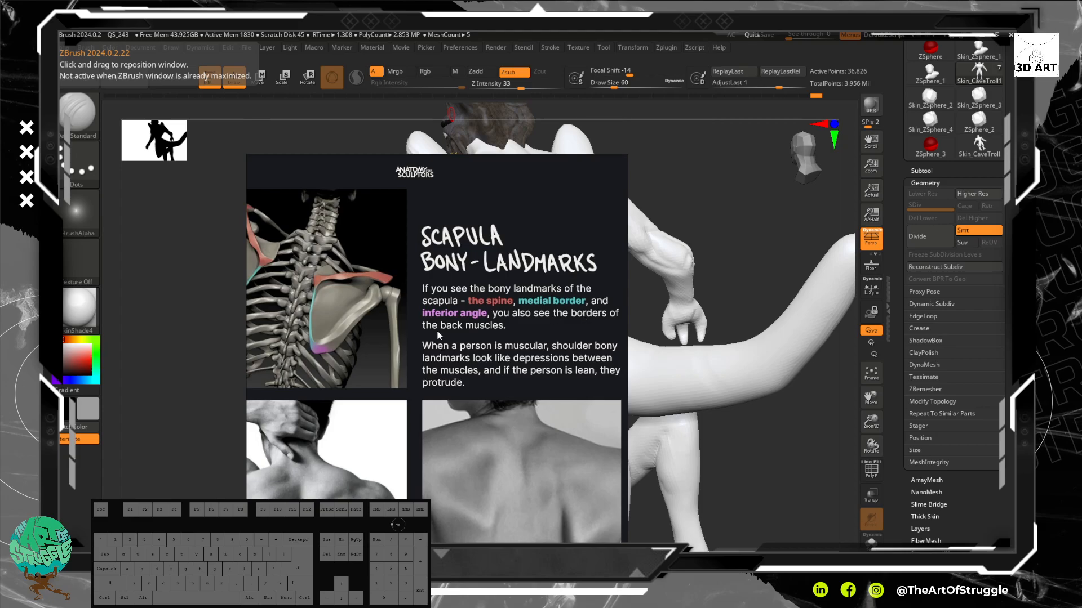
pyautogui.moveTo(312, 330); pyautogui.dragTo(392, 251, button='middle')
pyautogui.scroll(-2, 392, 262)
pyautogui.scroll(2, 414, 380)
pyautogui.scroll(-1, 413, 366)
pyautogui.scroll(-1, 414, 368)
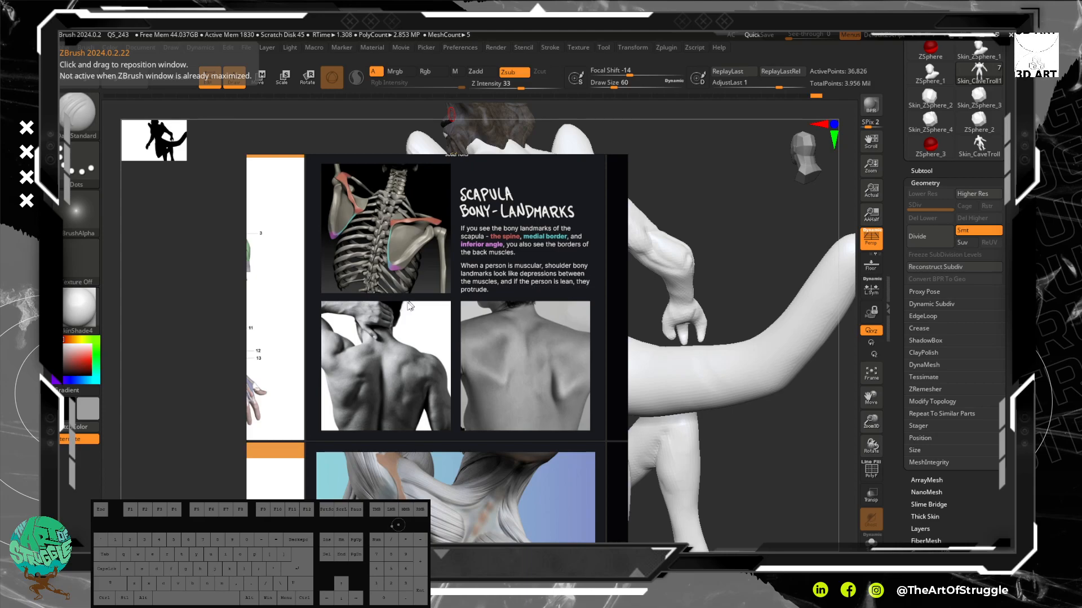
pyautogui.scroll(-2, 394, 432)
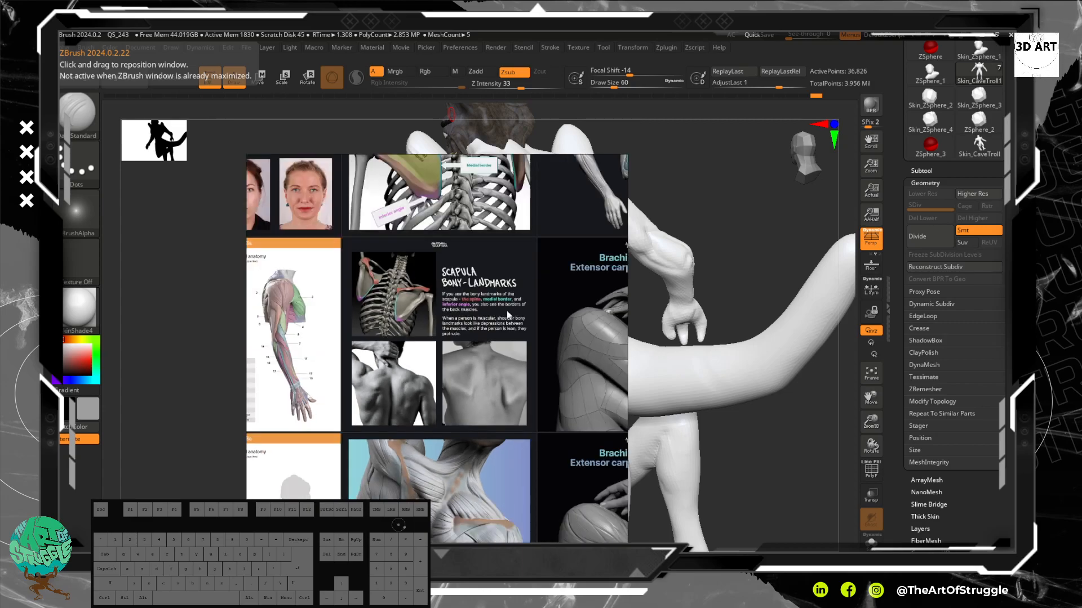
# Find the side-torso muscle reference and examine the teres major, serratus anterior and latissimus dorsi.
pyautogui.scroll(-2, 506, 310)
pyautogui.scroll(-1, 512, 446)
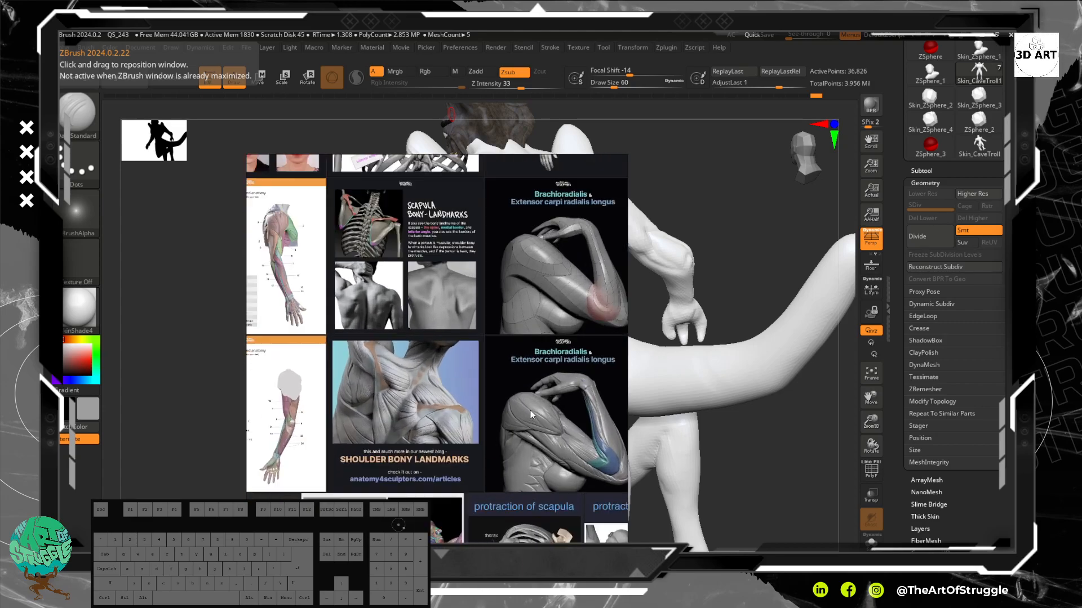
pyautogui.scroll(-3, 457, 386)
pyautogui.scroll(3, 528, 417)
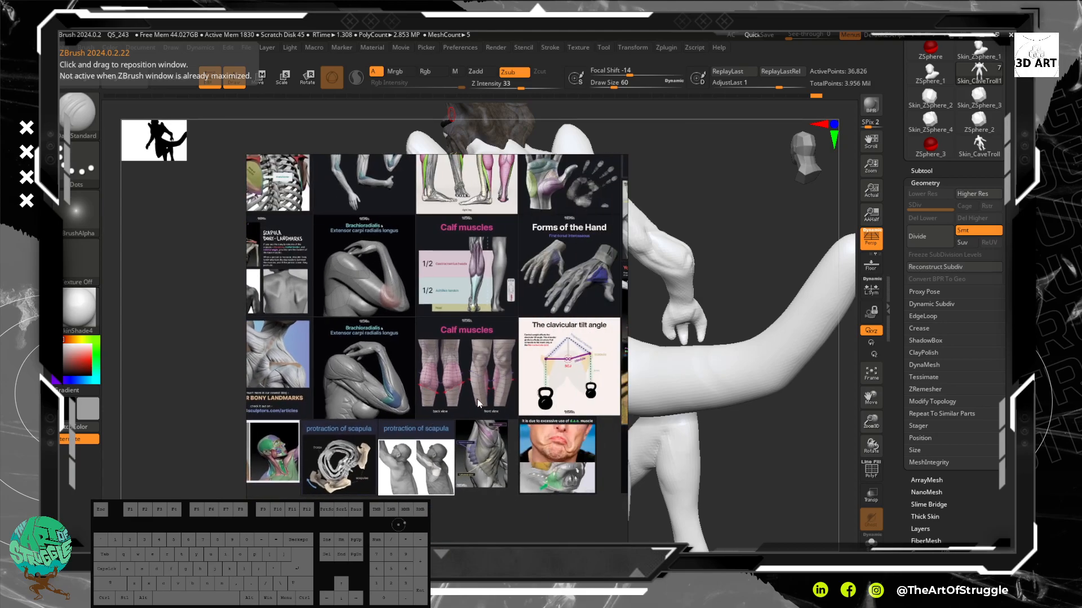
pyautogui.scroll(6, 489, 424)
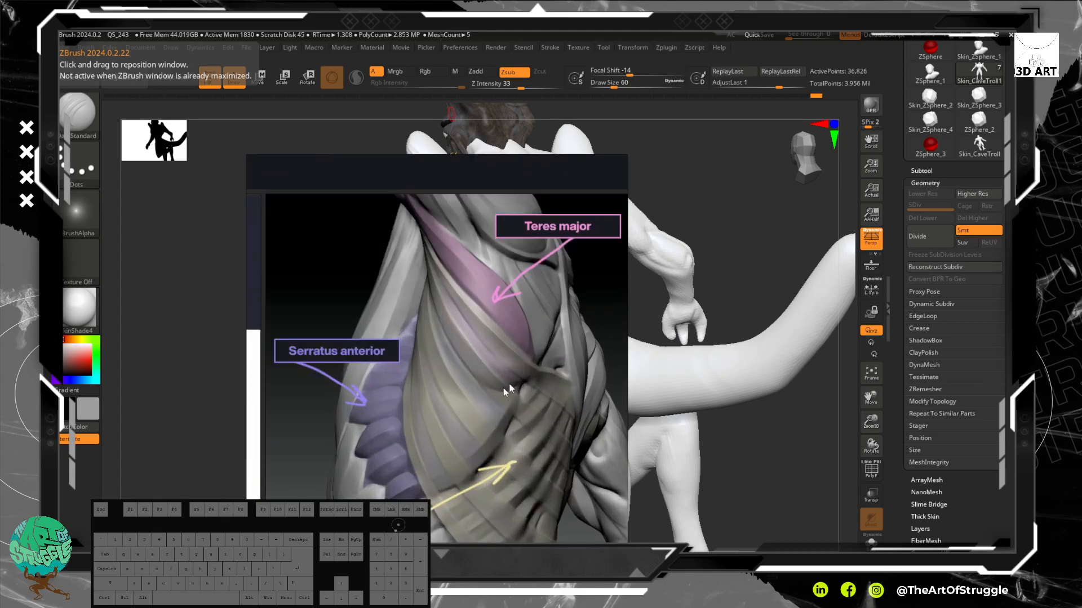
pyautogui.scroll(-2, 516, 383)
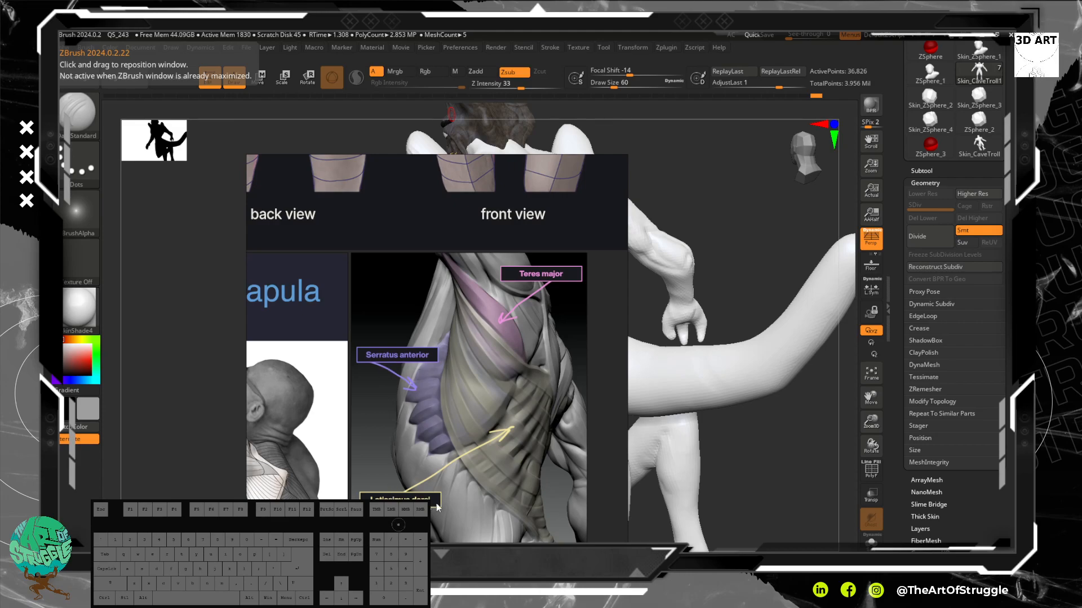
pyautogui.scroll(-3, 444, 411)
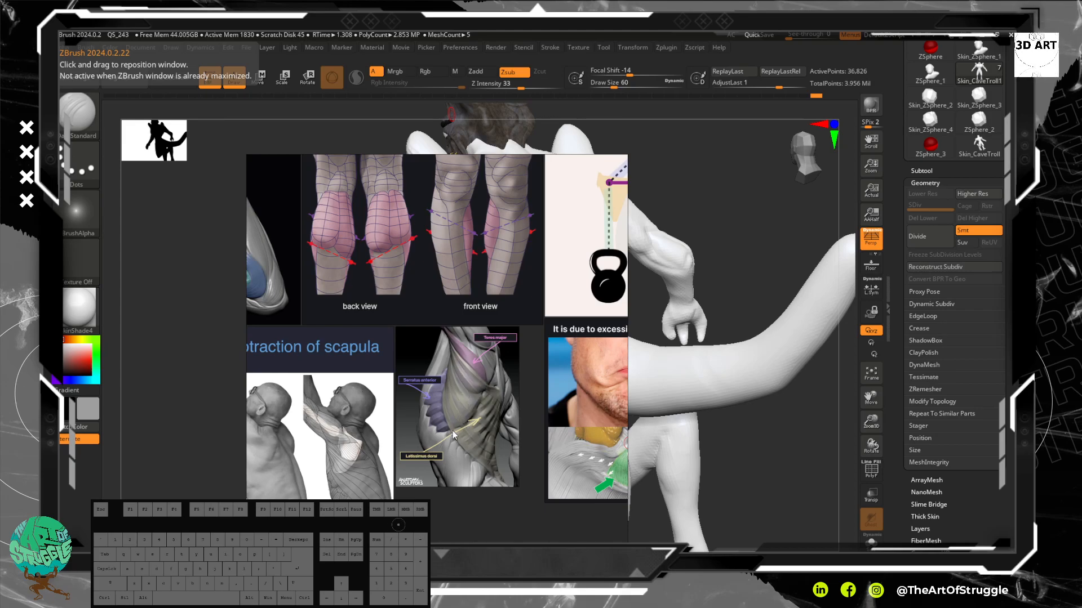
pyautogui.scroll(-4, 406, 407)
# Go back to the back photographs and the shoulder bony landmarks illustration to study the muscle borders around the scapula.
pyautogui.moveTo(371, 420); pyautogui.dragTo(486, 430, button='middle')
pyautogui.moveTo(348, 338); pyautogui.dragTo(450, 344, button='middle')
pyautogui.scroll(2, 437, 321)
pyautogui.scroll(-3, 375, 291)
pyautogui.scroll(4, 359, 289)
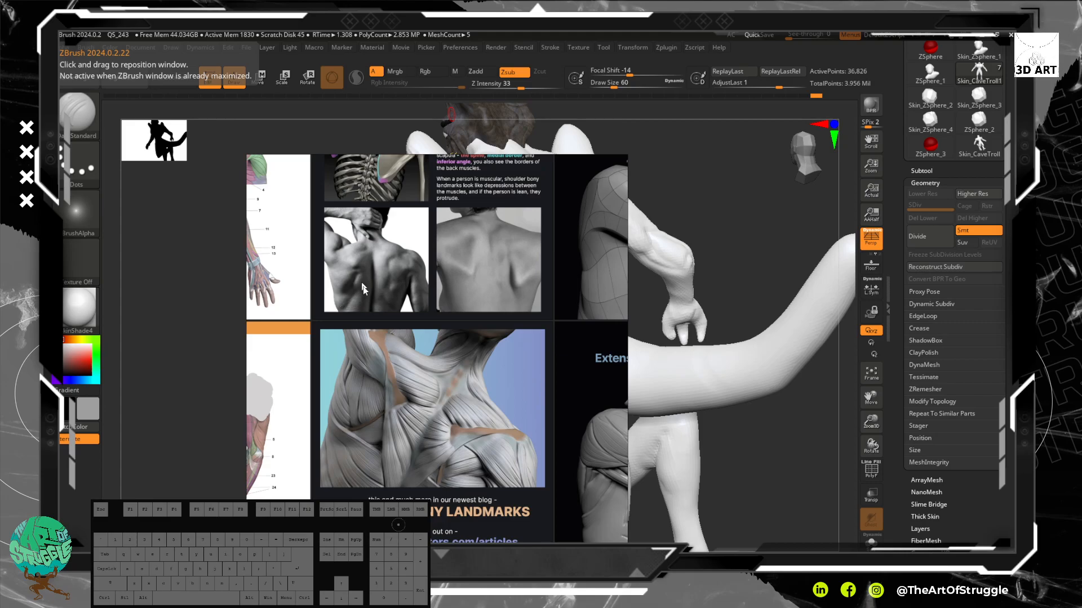
pyautogui.scroll(-1, 349, 294)
pyautogui.scroll(1, 341, 288)
pyautogui.scroll(-3, 557, 436)
# Review the serratus anterior and latissimus dorsi reference again, plus the neighbouring calf, hand and clavicular tilt charts.
pyautogui.moveTo(566, 442); pyautogui.dragTo(282, 352, button='middle')
pyautogui.scroll(-1, 288, 353)
pyautogui.scroll(1, 431, 434)
pyautogui.scroll(3, 352, 434)
pyautogui.scroll(1, 357, 383)
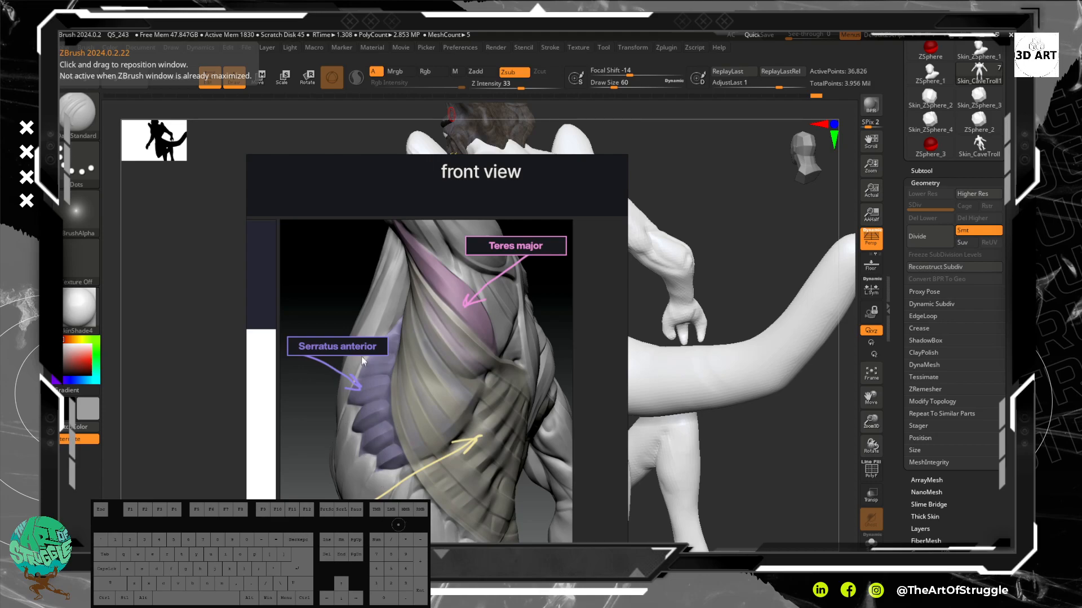
pyautogui.scroll(-5, 364, 343)
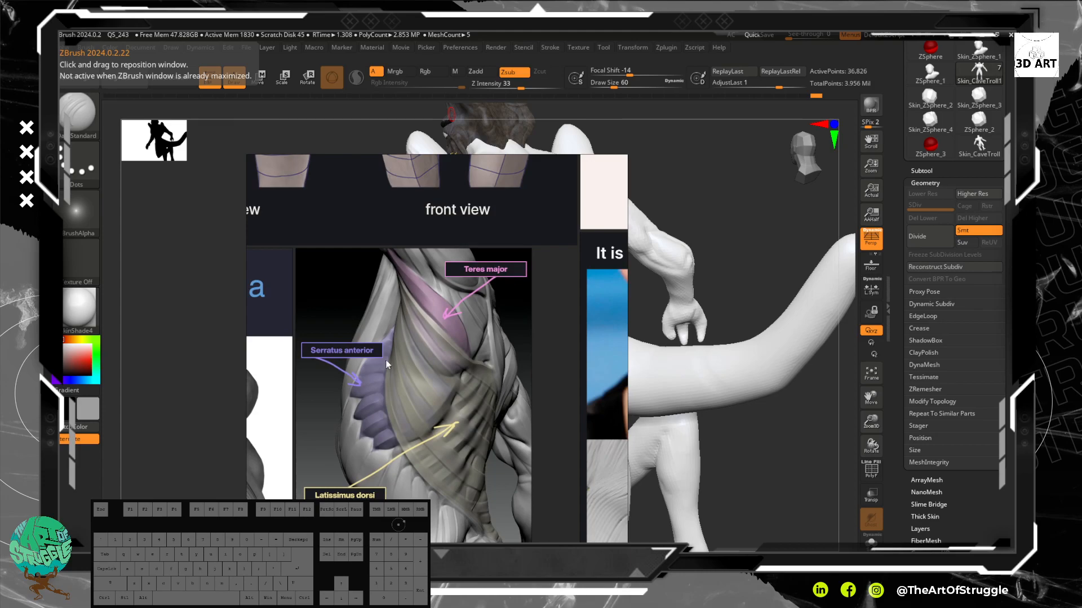
pyautogui.scroll(-4, 423, 412)
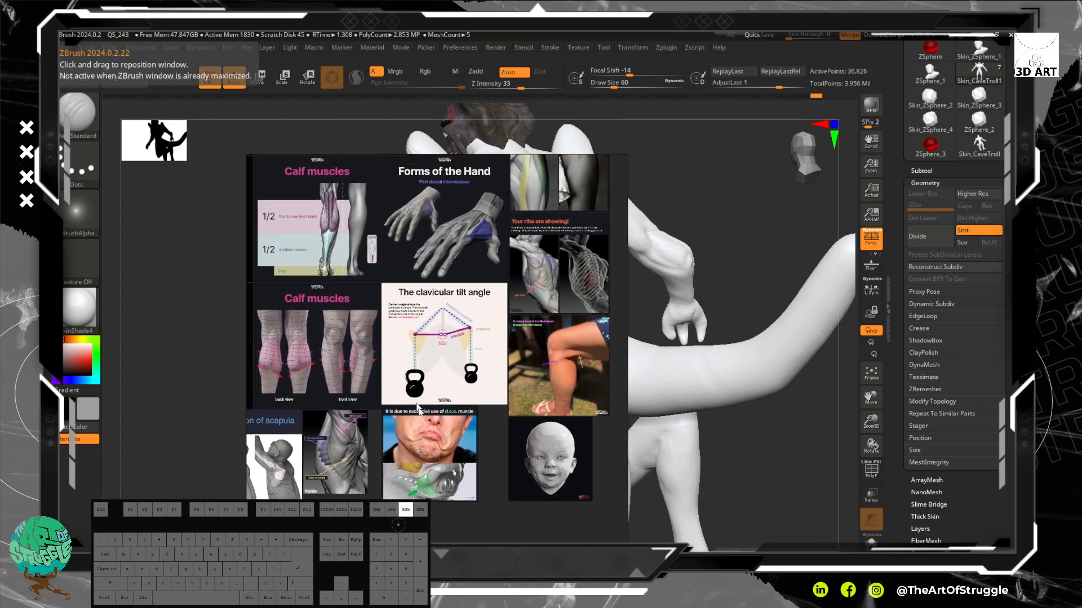
pyautogui.scroll(3, 444, 381)
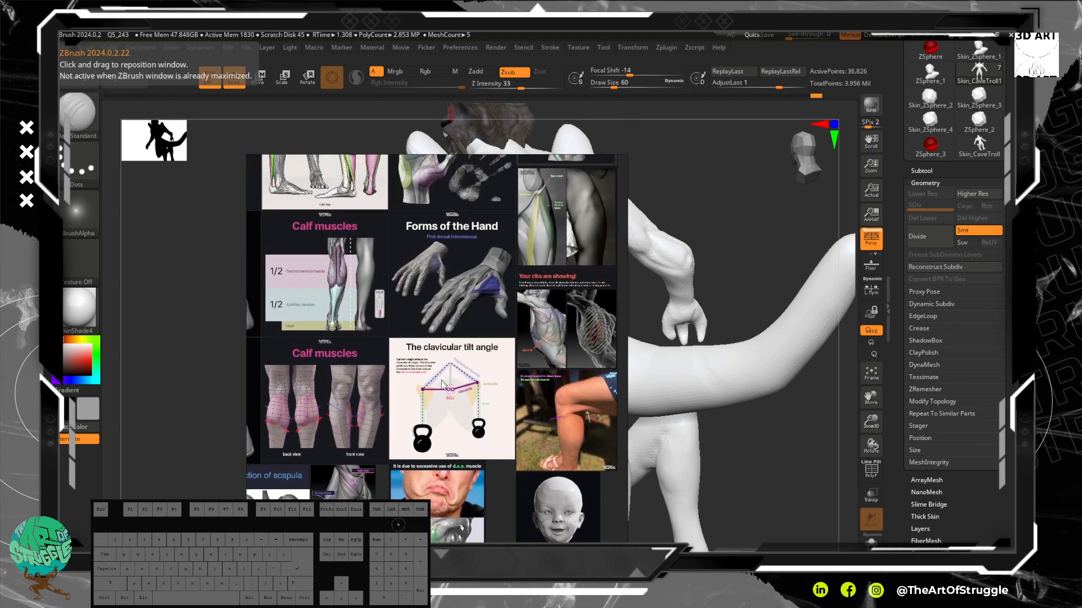
# Return to the Scapula Bony-Landmarks reference and check the scapula borders on the skeleton and back photographs.
pyautogui.hscroll(-8, 426, 383)
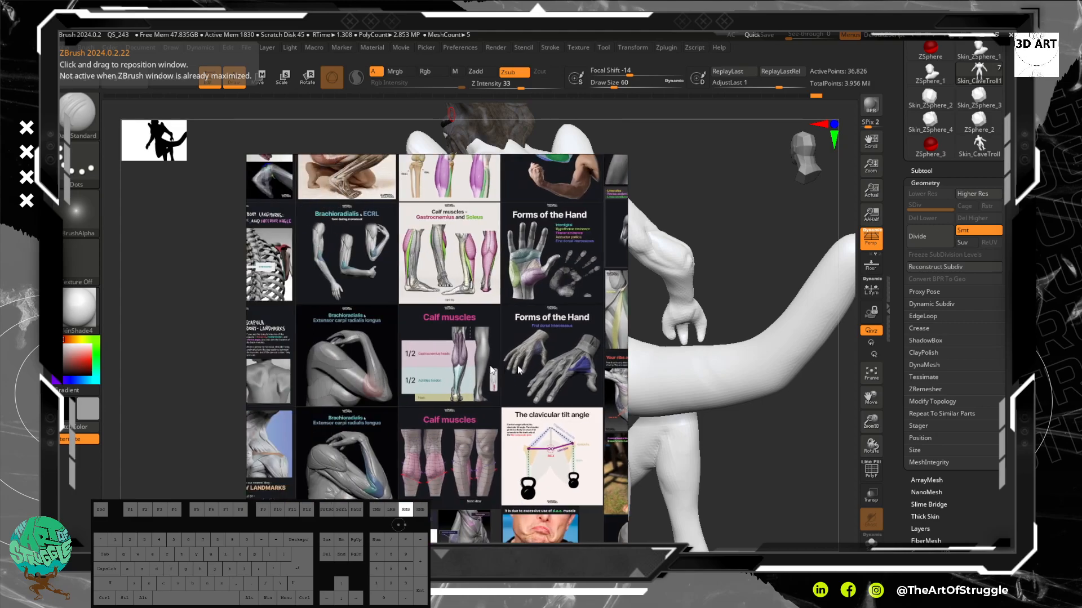
pyautogui.scroll(4, 402, 346)
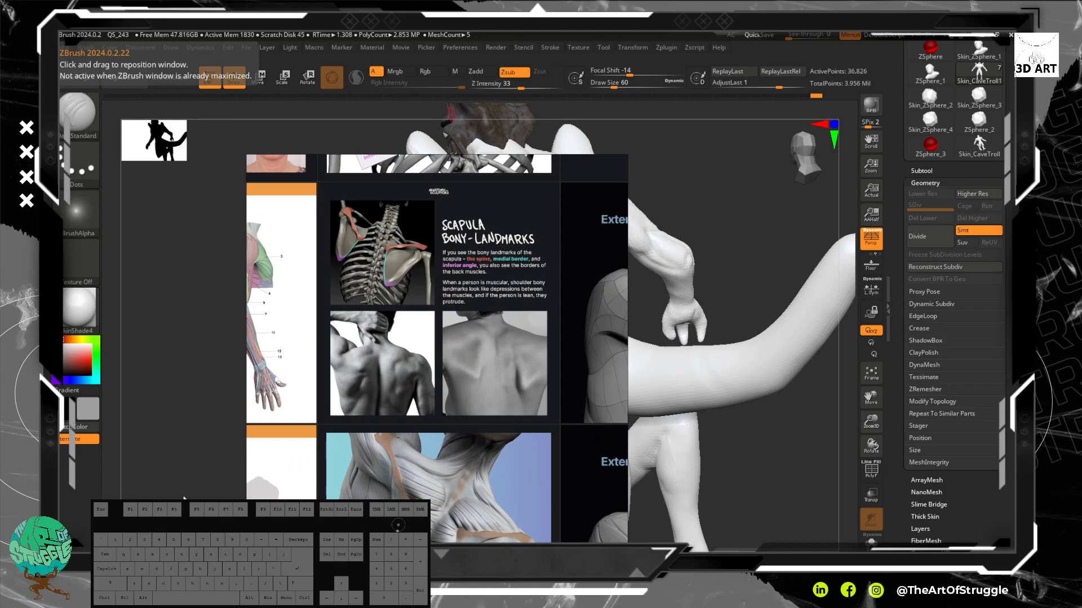
pyautogui.moveTo(411, 389); pyautogui.dragTo(0, 361, button='right')
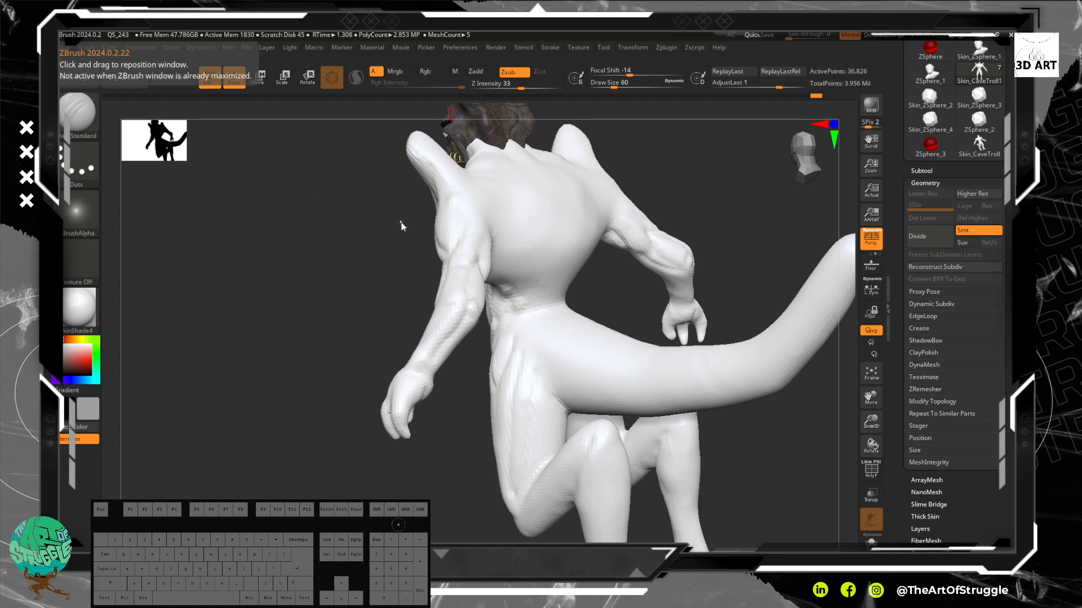
# Change the creature body's material to BasicMaterial for clearer shading of the back.
pyautogui.click(406, 244)
pyautogui.moveTo(420, 282); pyautogui.dragTo(490, 229)
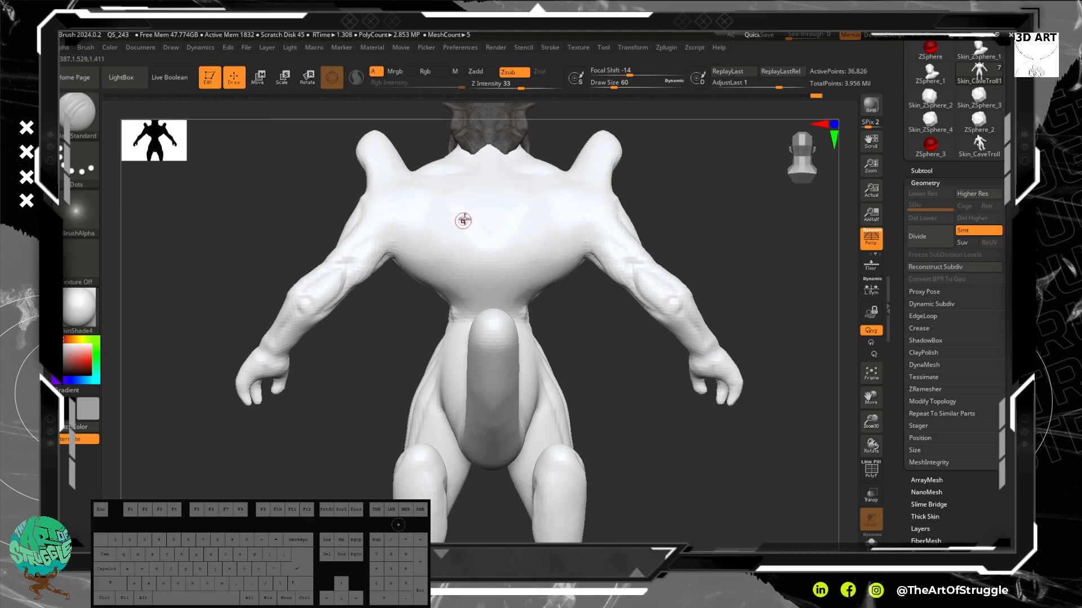
pyautogui.keyDown('alt'); pyautogui.moveTo(683, 192); pyautogui.dragTo(710, 265); pyautogui.keyUp('alt')
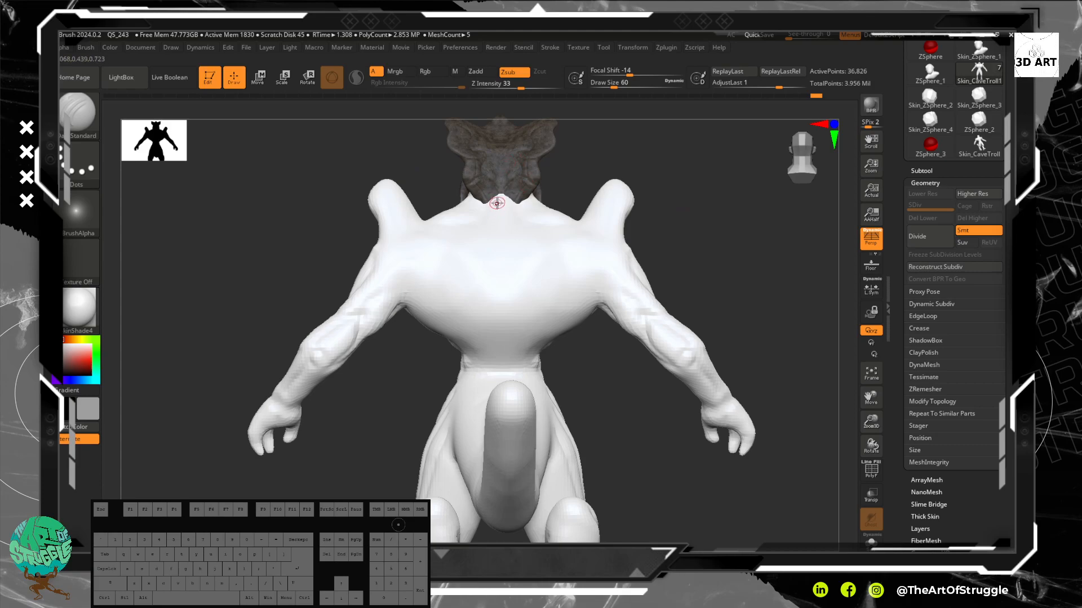
pyautogui.moveTo(555, 186)
pyautogui.keyDown('alt'); pyautogui.mouseDown()
pyautogui.moveTo(606, 282)
pyautogui.moveTo(640, 200)
pyautogui.mouseUp(); pyautogui.keyUp('alt')
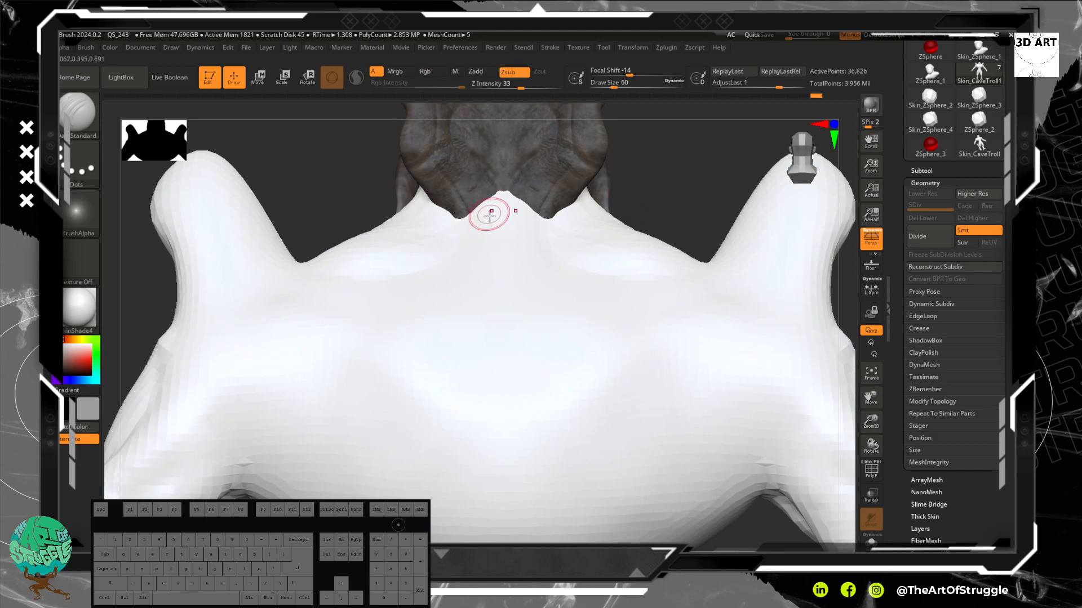
pyautogui.moveTo(498, 193); pyautogui.dragTo(498, 198)
pyautogui.press('ctrl')
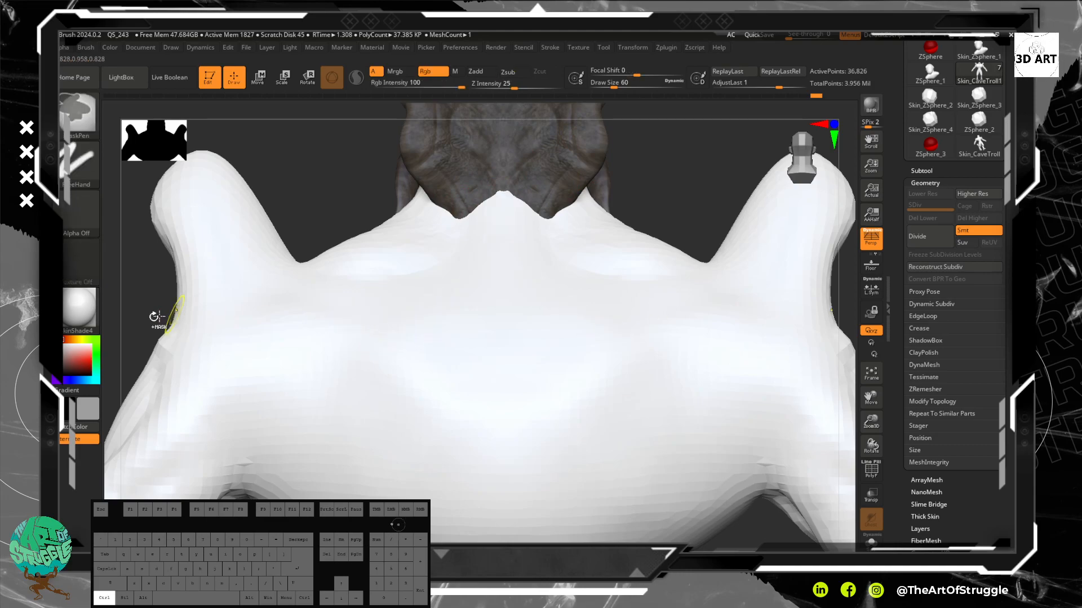
pyautogui.click(78, 307)
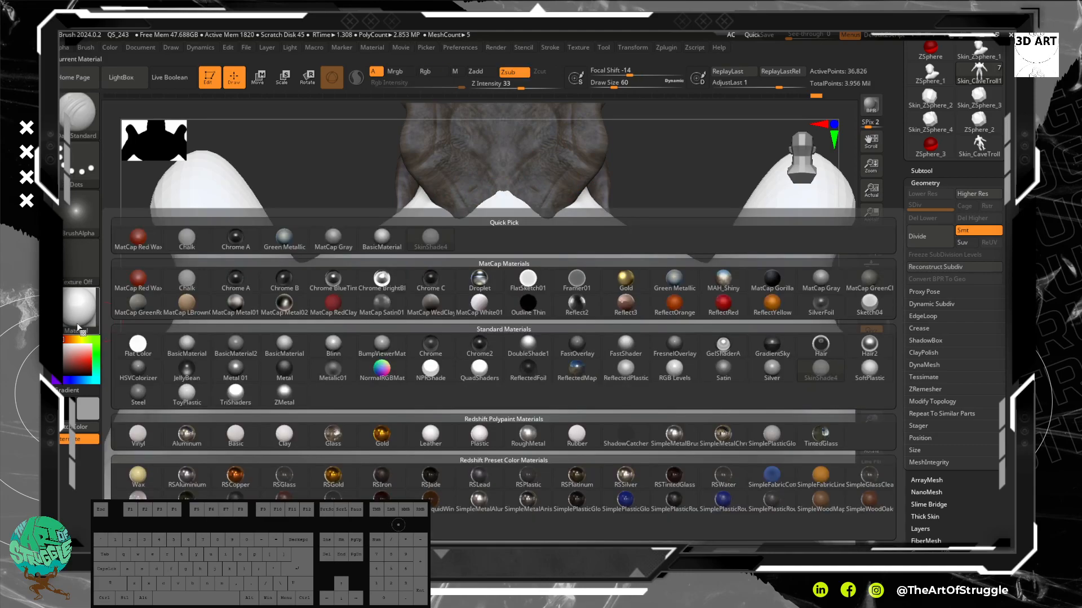
pyautogui.click(298, 355)
# Carve a spine groove down the middle of the back with DamStandard and soften it with Smooth, setting its Z Intensity to 19.
pyautogui.moveTo(644, 199)
pyautogui.mouseDown()
pyautogui.moveTo(631, 99)
pyautogui.moveTo(641, 230)
pyautogui.moveTo(639, 183)
pyautogui.mouseUp()
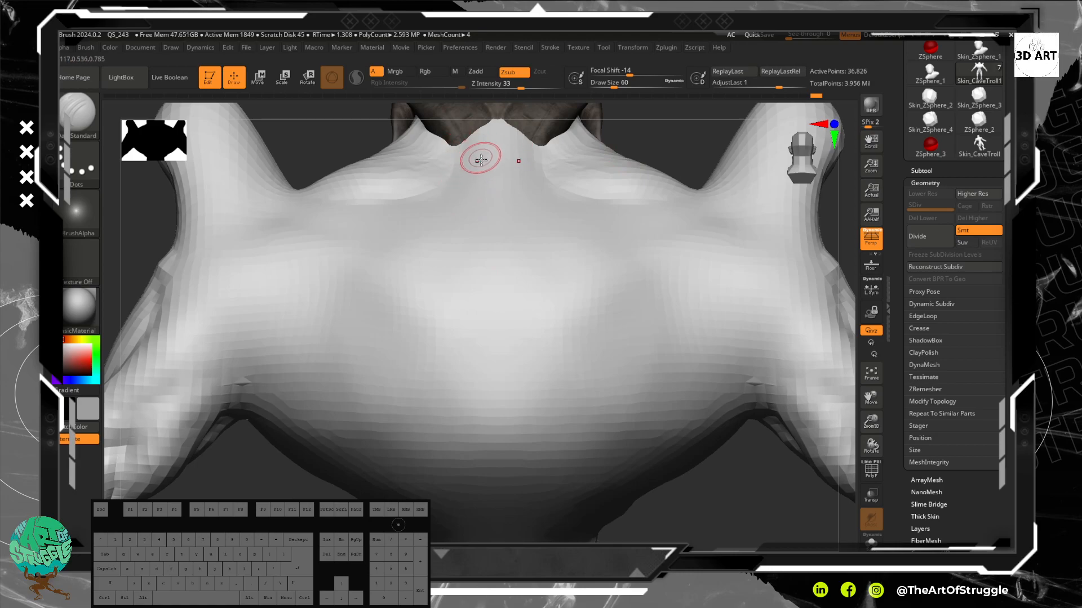
pyautogui.moveTo(496, 137); pyautogui.dragTo(498, 274)
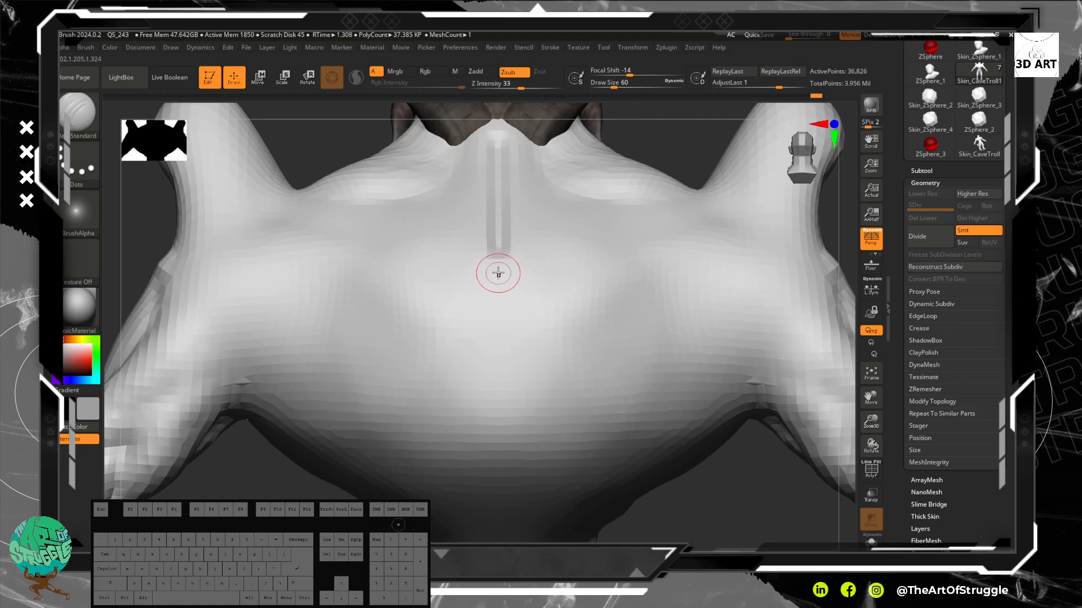
pyautogui.moveTo(497, 225); pyautogui.dragTo(498, 315)
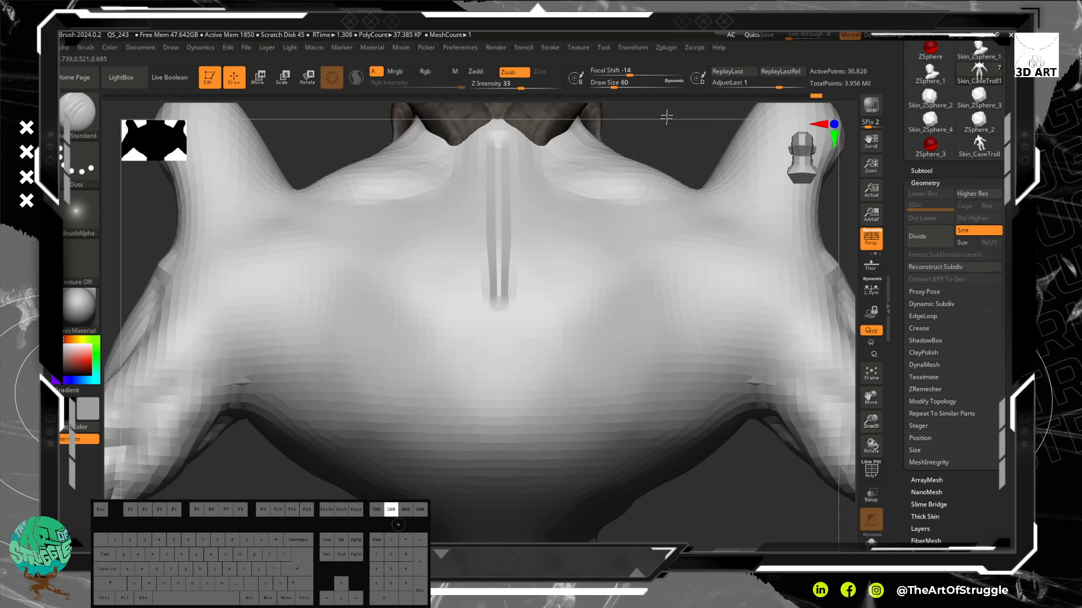
pyautogui.keyDown('alt'); pyautogui.moveTo(666, 120); pyautogui.dragTo(649, 116); pyautogui.keyUp('alt')
pyautogui.moveTo(497, 262); pyautogui.dragTo(498, 383)
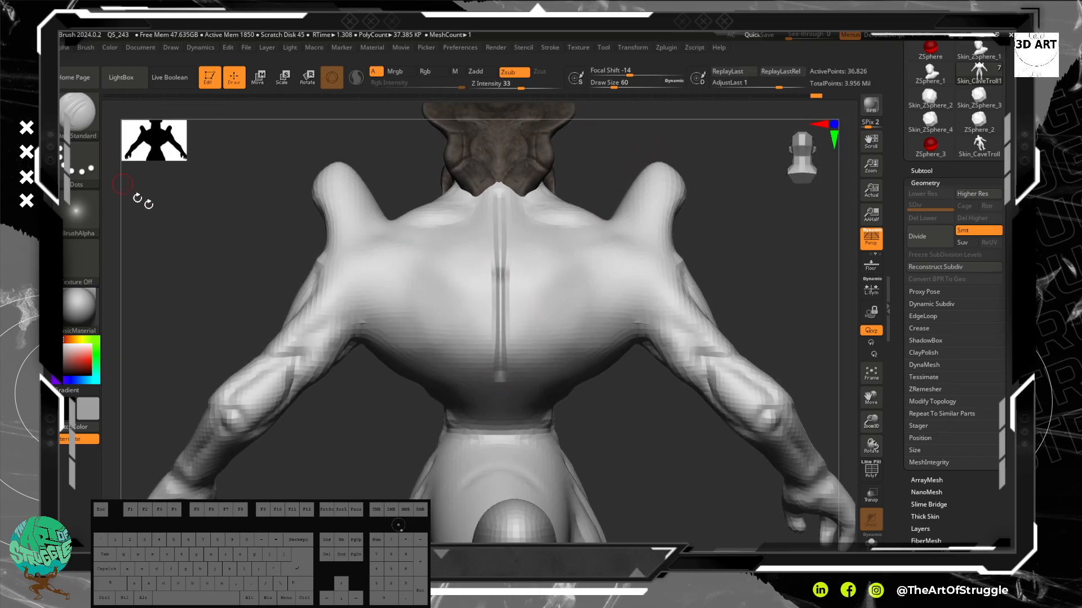
pyautogui.moveTo(505, 371)
pyautogui.mouseDown()
pyautogui.moveTo(500, 387)
pyautogui.moveTo(502, 237)
pyautogui.moveTo(504, 411)
pyautogui.mouseUp()
pyautogui.press('shift')
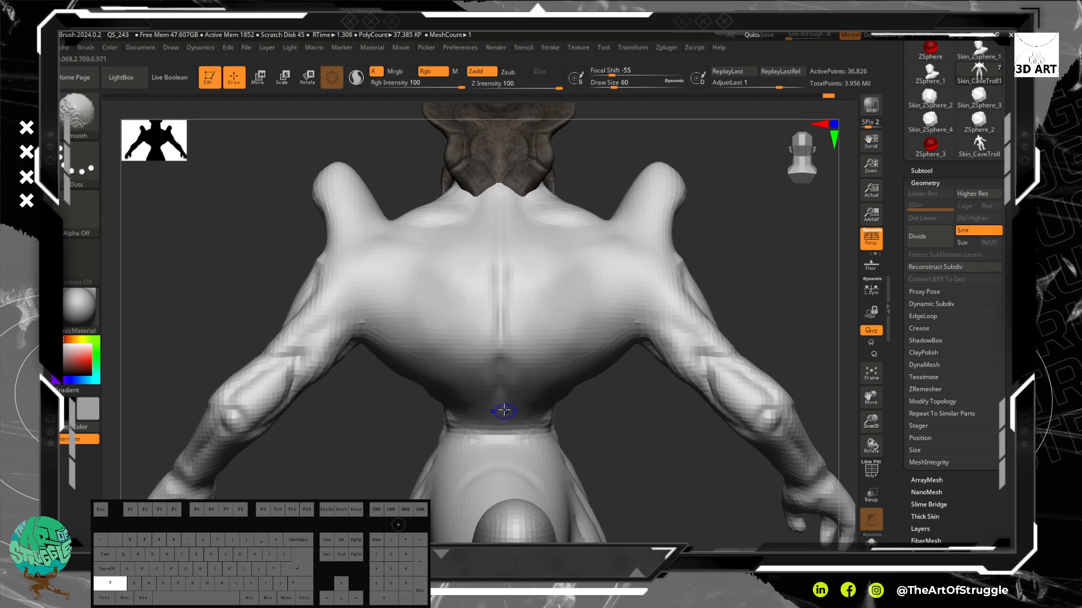
pyautogui.moveTo(555, 88); pyautogui.dragTo(509, 89)
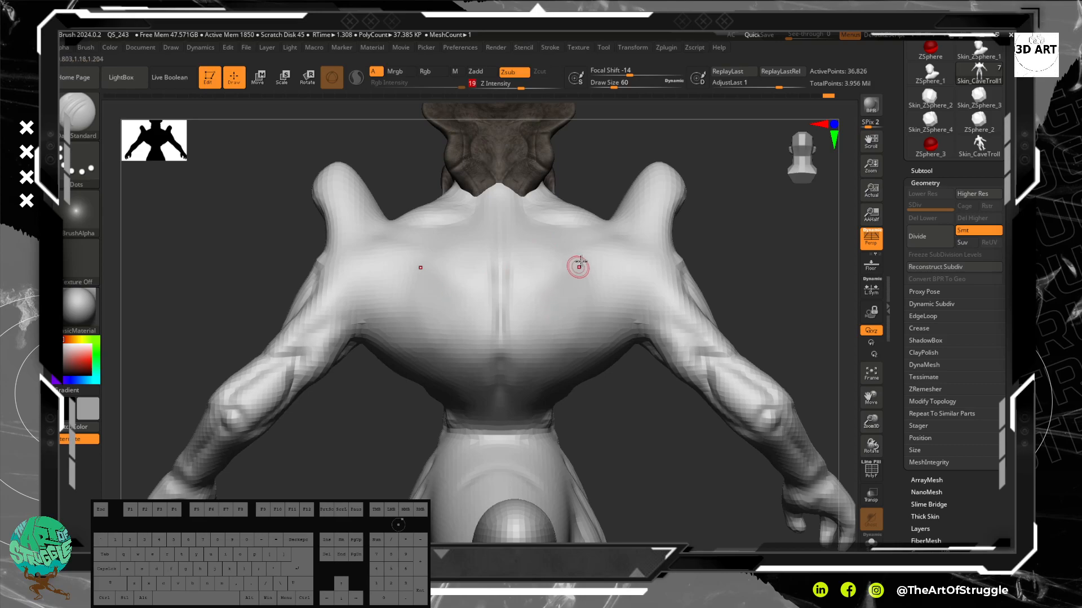
# Carve symmetrical grooves along the spines and medial borders of both scapulae and continue them down the lower back.
pyautogui.moveTo(612, 229)
pyautogui.mouseDown()
pyautogui.moveTo(557, 265)
pyautogui.moveTo(554, 318)
pyautogui.moveTo(529, 372)
pyautogui.mouseUp()
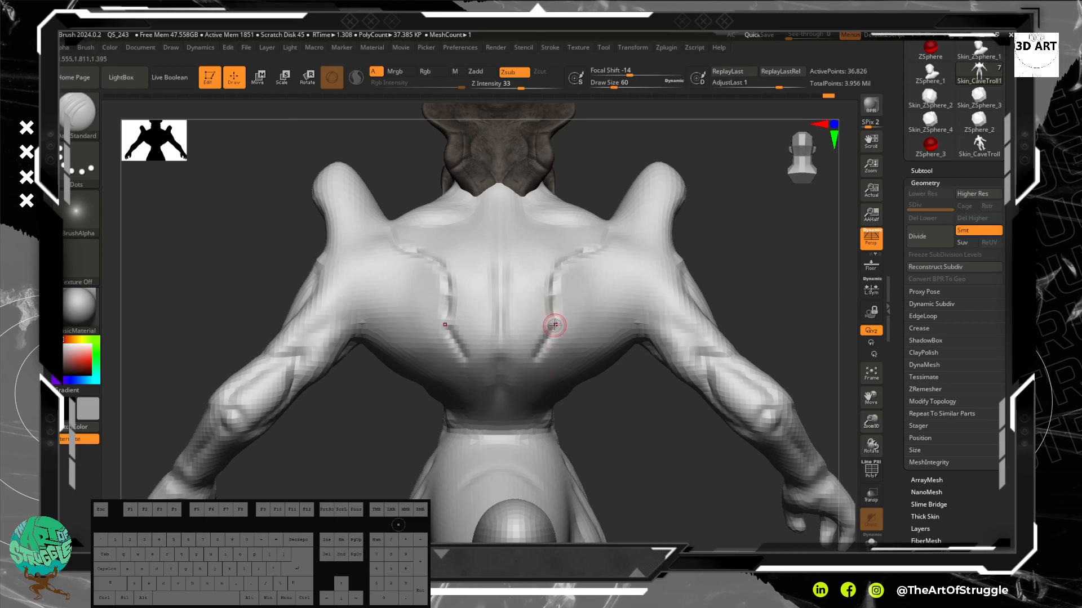
pyautogui.moveTo(550, 307); pyautogui.dragTo(543, 364)
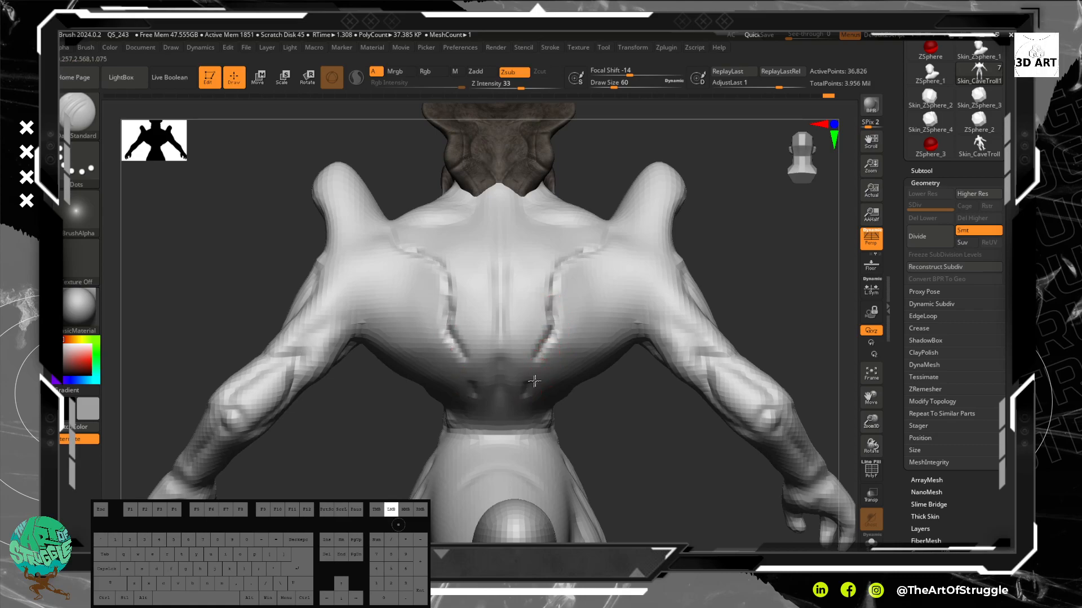
pyautogui.moveTo(623, 416); pyautogui.dragTo(609, 366)
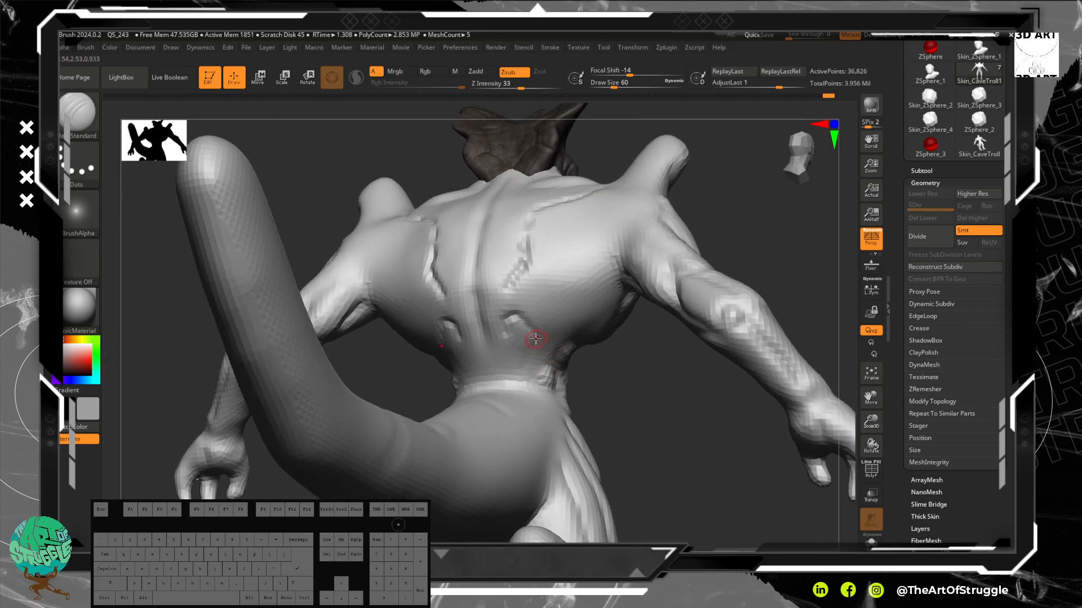
pyautogui.moveTo(647, 405)
pyautogui.mouseDown()
pyautogui.moveTo(644, 421)
pyautogui.moveTo(630, 395)
pyautogui.mouseUp()
pyautogui.moveTo(496, 338)
pyautogui.mouseDown()
pyautogui.moveTo(513, 382)
pyautogui.moveTo(559, 355)
pyautogui.moveTo(541, 374)
pyautogui.mouseUp()
pyautogui.moveTo(647, 369)
pyautogui.mouseDown()
pyautogui.moveTo(654, 401)
pyautogui.moveTo(599, 361)
pyautogui.moveTo(608, 415)
pyautogui.moveTo(594, 387)
pyautogui.moveTo(529, 351)
pyautogui.mouseUp()
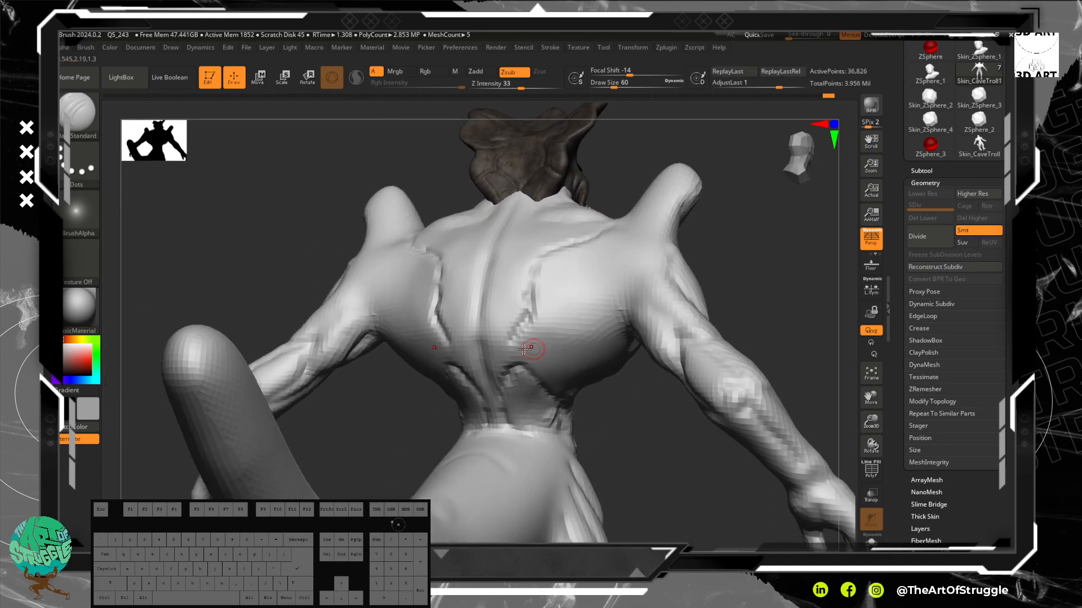
pyautogui.moveTo(653, 434)
pyautogui.mouseDown()
pyautogui.moveTo(640, 413)
pyautogui.moveTo(652, 443)
pyautogui.mouseUp()
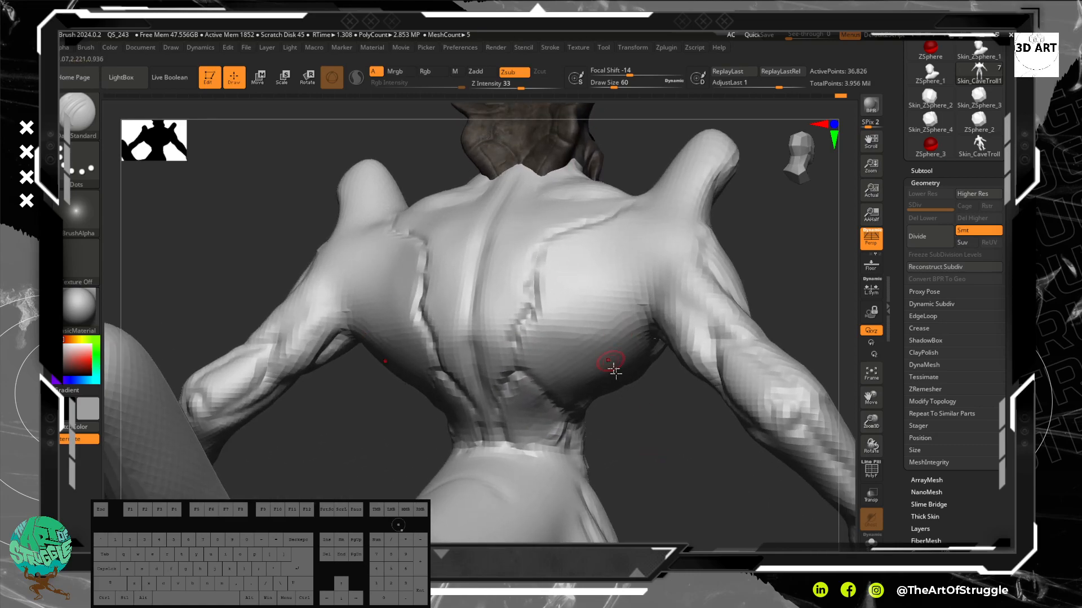
# Examine the carved scapula and lower-back lines from directly behind and from a low side angle.
pyautogui.moveTo(781, 260)
pyautogui.keyDown('alt'); pyautogui.mouseDown()
pyautogui.moveTo(752, 242)
pyautogui.moveTo(760, 332)
pyautogui.mouseUp(); pyautogui.keyUp('alt')
pyautogui.moveTo(624, 457)
pyautogui.keyDown('alt'); pyautogui.mouseDown()
pyautogui.moveTo(606, 442)
pyautogui.moveTo(610, 417)
pyautogui.mouseUp(); pyautogui.keyUp('alt')
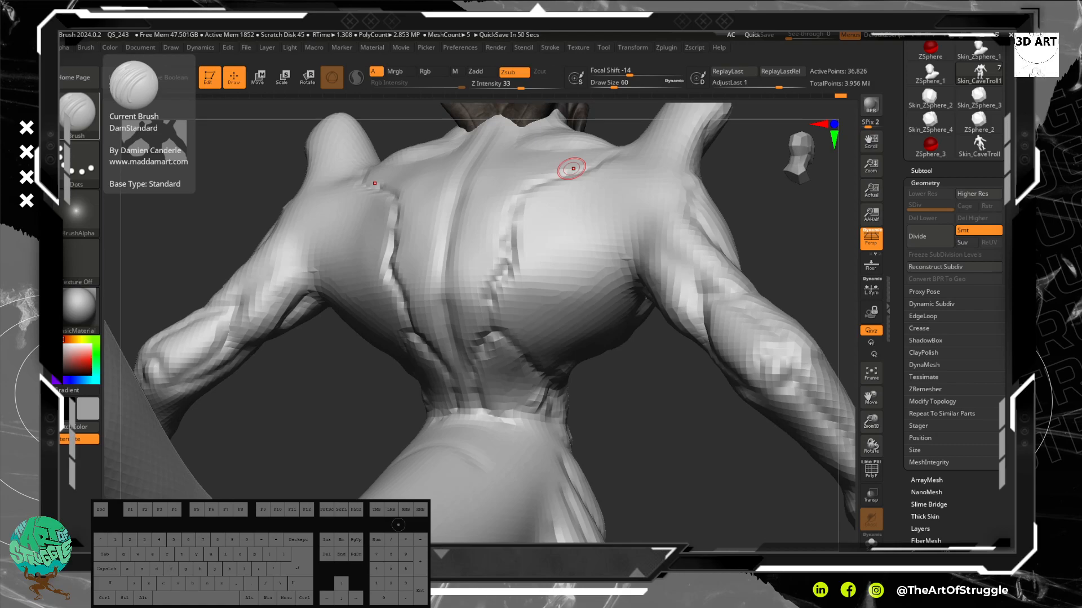
pyautogui.moveTo(653, 382); pyautogui.dragTo(611, 338)
pyautogui.keyDown('alt'); pyautogui.moveTo(666, 220); pyautogui.dragTo(620, 261); pyautogui.keyUp('alt')
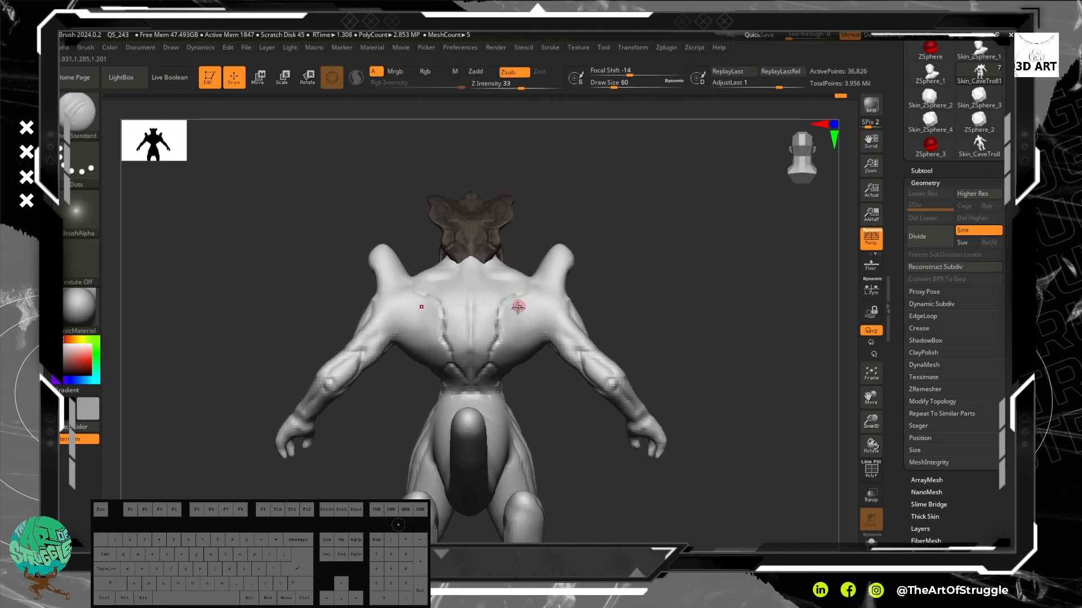
pyautogui.keyDown('alt'); pyautogui.moveTo(562, 405); pyautogui.dragTo(580, 379); pyautogui.keyUp('alt')
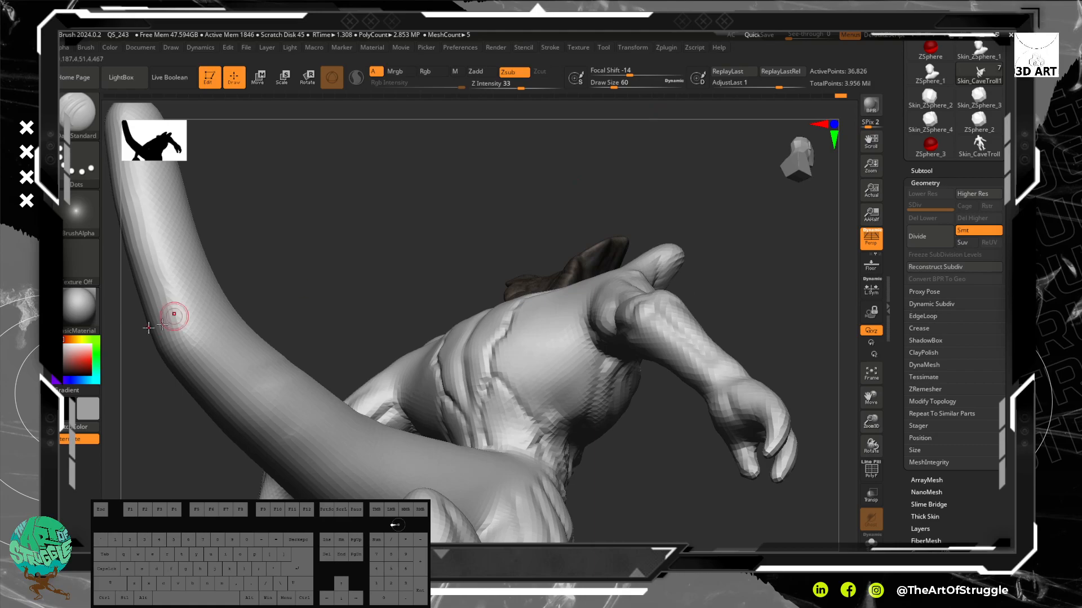
pyautogui.rightClick(128, 236)
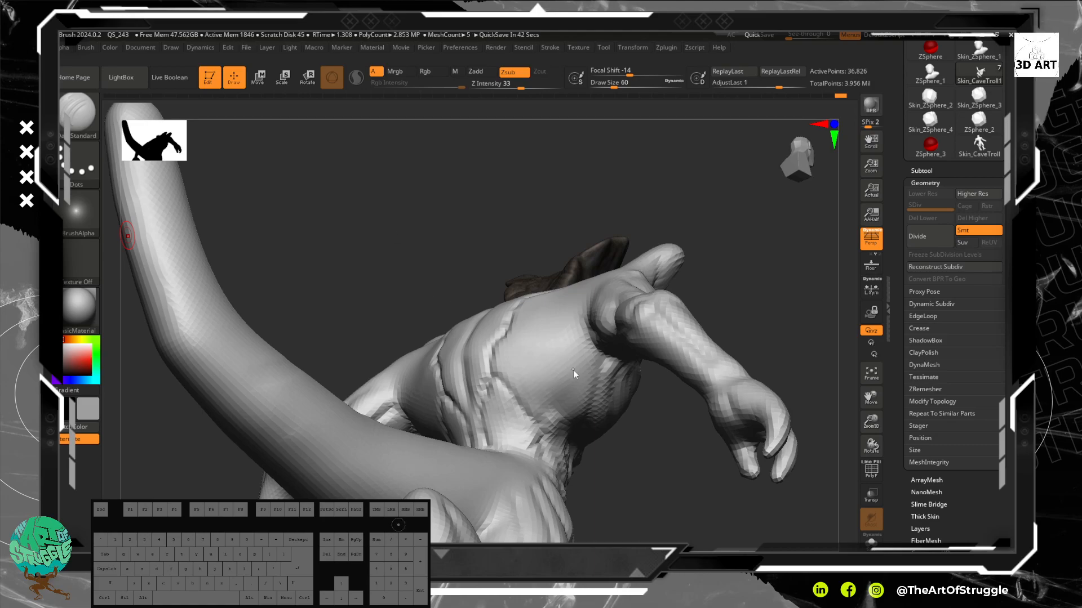
pyautogui.moveTo(620, 445)
pyautogui.mouseDown(button='right')
pyautogui.moveTo(648, 460)
pyautogui.moveTo(610, 468)
pyautogui.moveTo(592, 445)
pyautogui.mouseUp(button='right')
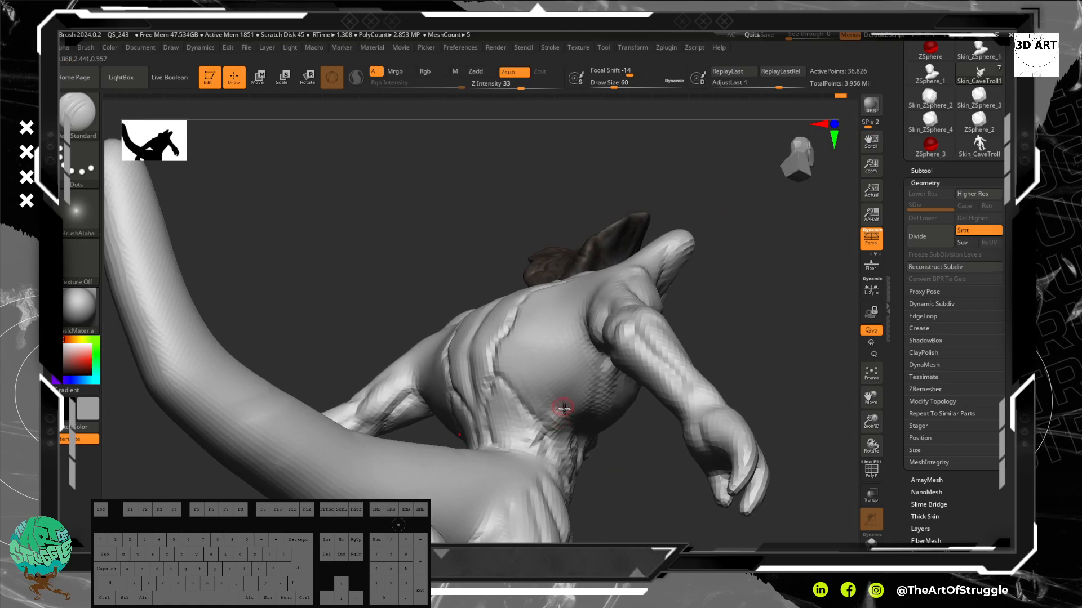
# Refine the diagonal grooves between the scapulae and the waist, and soften the lower back with the Smooth brush.
pyautogui.moveTo(572, 419)
pyautogui.mouseDown()
pyautogui.moveTo(524, 431)
pyautogui.moveTo(519, 454)
pyautogui.mouseUp()
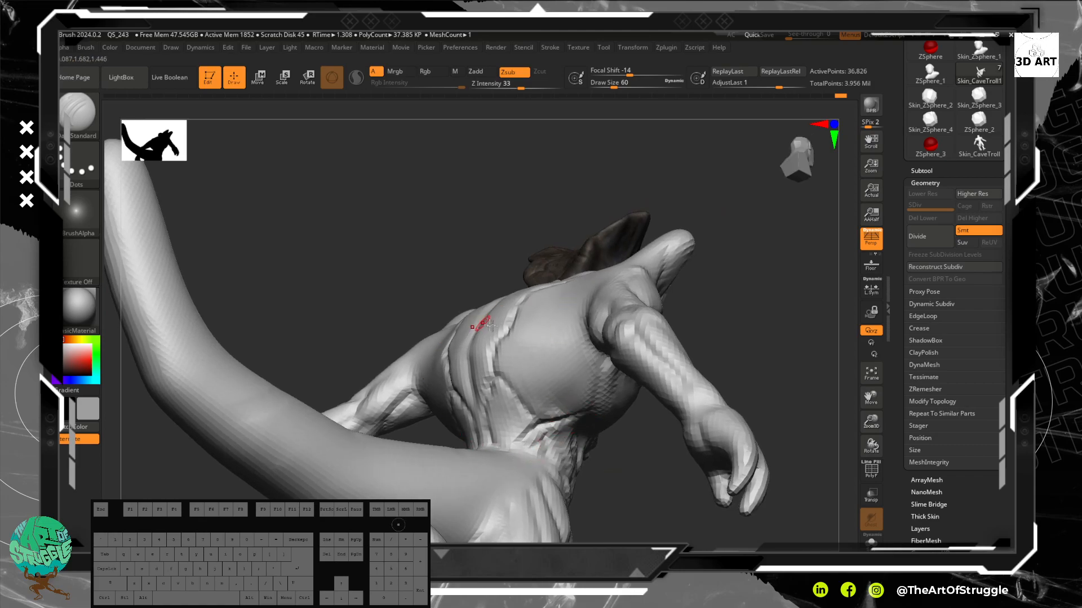
pyautogui.moveTo(498, 370); pyautogui.dragTo(530, 433)
pyautogui.moveTo(495, 350)
pyautogui.mouseDown()
pyautogui.moveTo(528, 437)
pyautogui.moveTo(556, 382)
pyautogui.mouseUp()
pyautogui.press('shift')
pyautogui.moveTo(698, 307)
pyautogui.mouseDown()
pyautogui.moveTo(729, 336)
pyautogui.moveTo(751, 338)
pyautogui.moveTo(714, 320)
pyautogui.mouseUp()
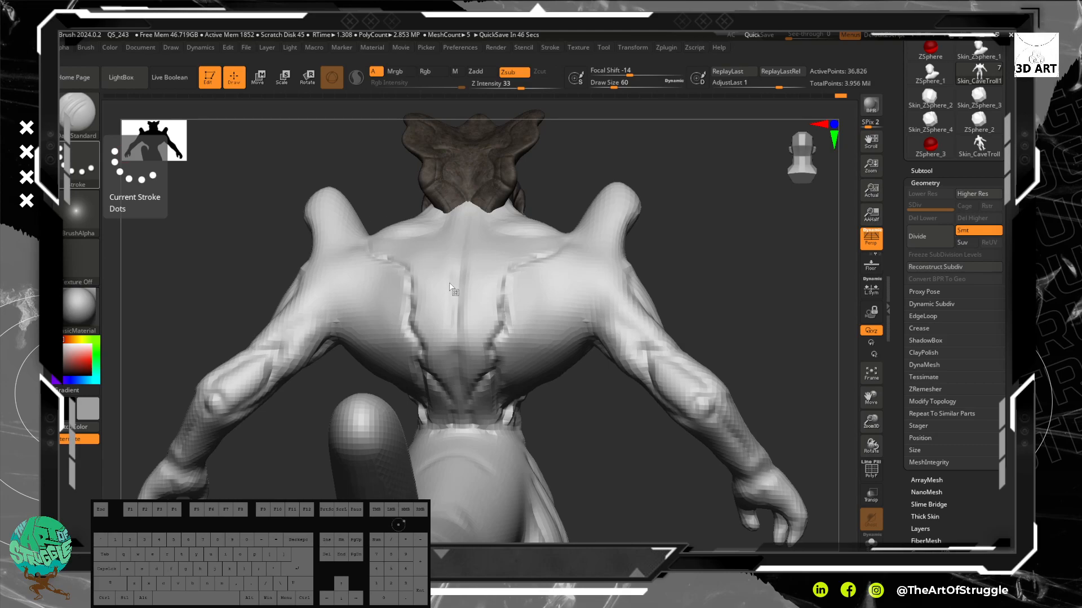
# Build up the trapezius from the neck down beside the spine with ClayBuildup, and raise the draw size to 68.
pyautogui.press('ctrl')
pyautogui.moveTo(578, 210)
pyautogui.mouseDown()
pyautogui.moveTo(594, 204)
pyautogui.moveTo(584, 217)
pyautogui.mouseUp()
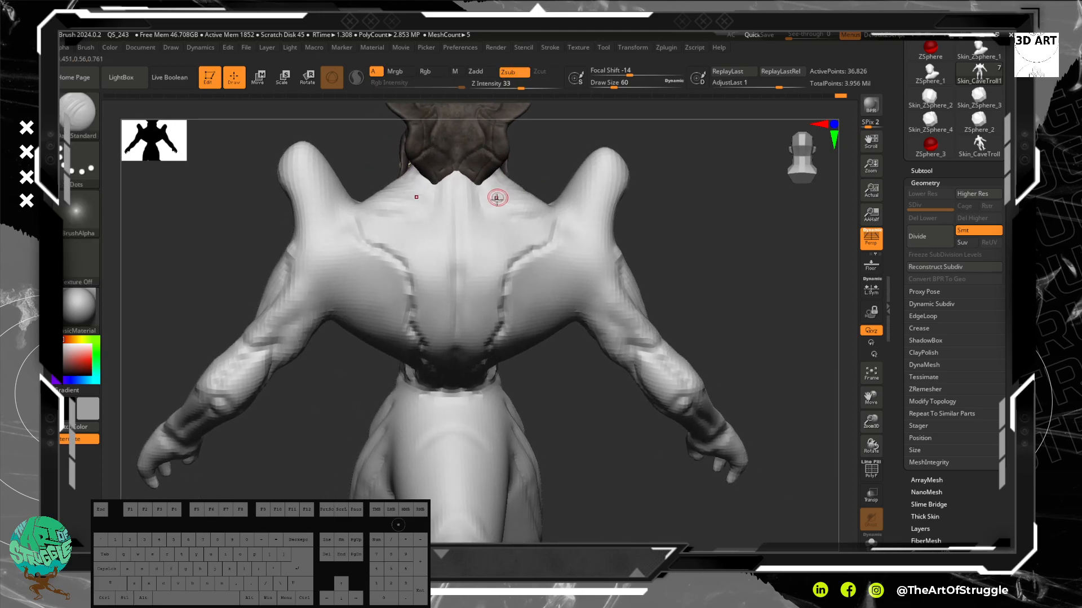
pyautogui.press('b')
pyautogui.press('c')
pyautogui.press('b')
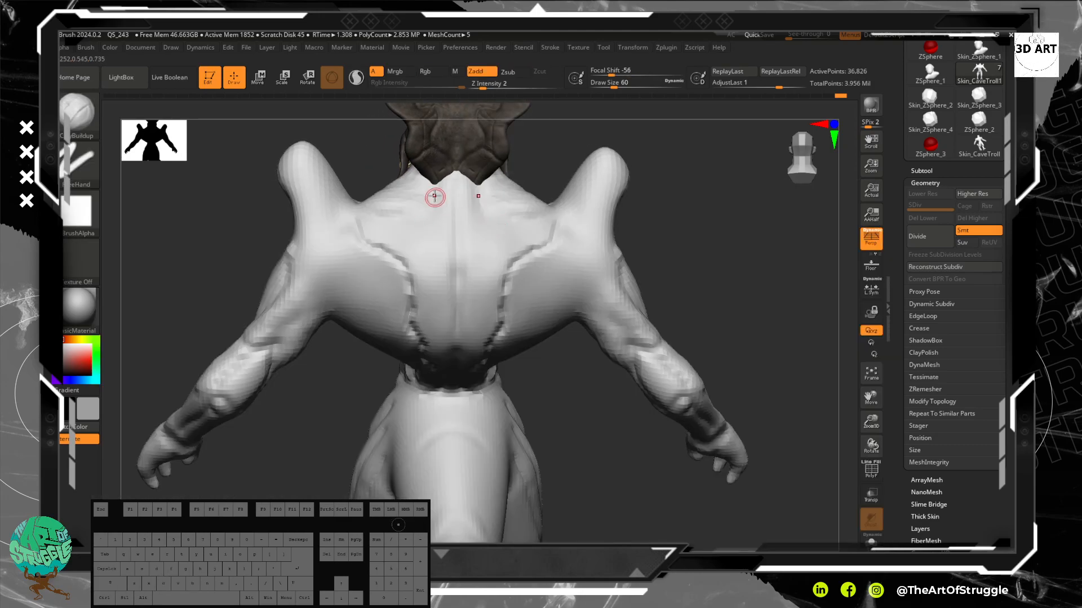
pyautogui.moveTo(449, 197); pyautogui.dragTo(430, 206)
pyautogui.moveTo(428, 209)
pyautogui.mouseDown()
pyautogui.moveTo(423, 221)
pyautogui.moveTo(446, 257)
pyautogui.moveTo(416, 257)
pyautogui.moveTo(442, 259)
pyautogui.moveTo(422, 259)
pyautogui.moveTo(450, 286)
pyautogui.moveTo(427, 341)
pyautogui.moveTo(429, 292)
pyautogui.moveTo(427, 341)
pyautogui.moveTo(439, 352)
pyautogui.moveTo(440, 313)
pyautogui.mouseUp()
pyautogui.press(']')
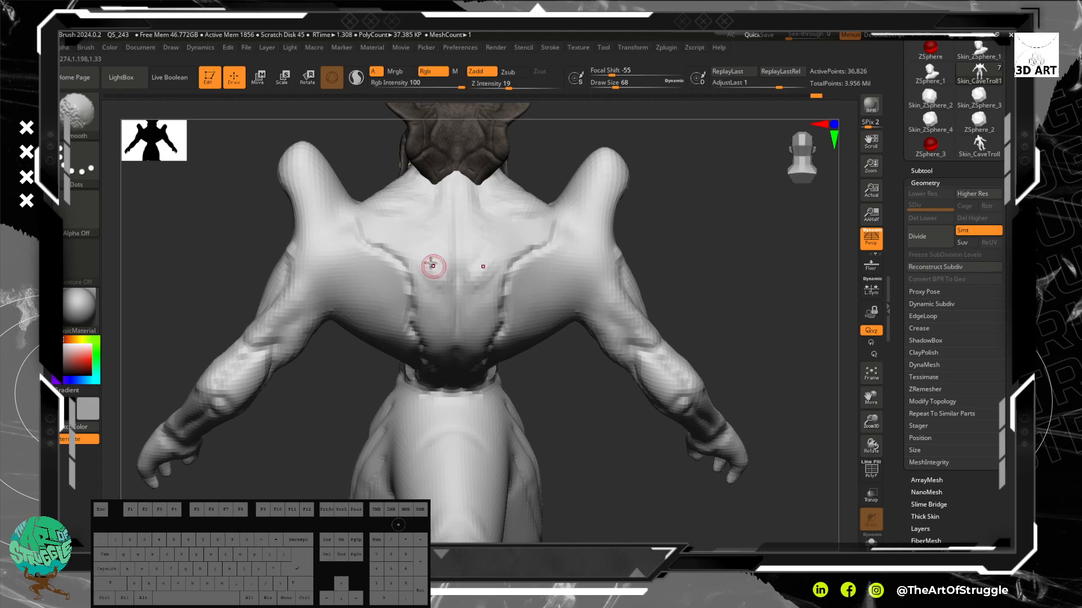
# Add volume to the trapezius out toward the shoulders and smooth it into the mid back.
pyautogui.moveTo(393, 237)
pyautogui.mouseDown()
pyautogui.moveTo(399, 248)
pyautogui.moveTo(383, 228)
pyautogui.moveTo(399, 238)
pyautogui.mouseUp()
pyautogui.moveTo(387, 228); pyautogui.dragTo(370, 206)
pyautogui.moveTo(369, 206); pyautogui.dragTo(373, 214)
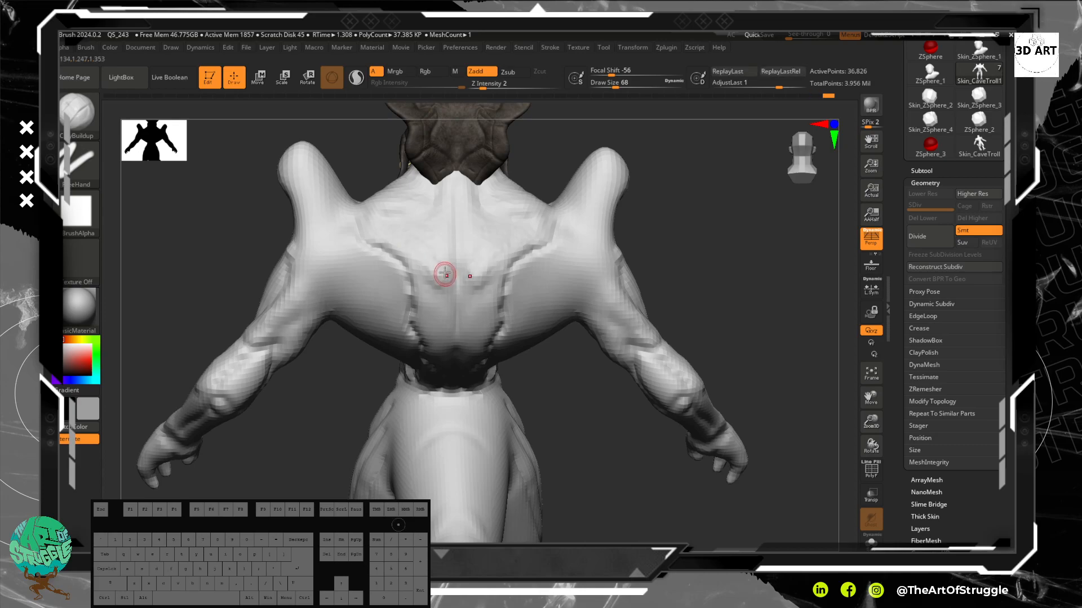
pyautogui.press('shift')
pyautogui.keyDown('shift'); pyautogui.moveTo(387, 236); pyautogui.dragTo(439, 259); pyautogui.keyUp('shift')
# Switch to DamStandard and carve the V-shaped lower edge and the diagonal fibre lines of the trapezius.
pyautogui.press('b')
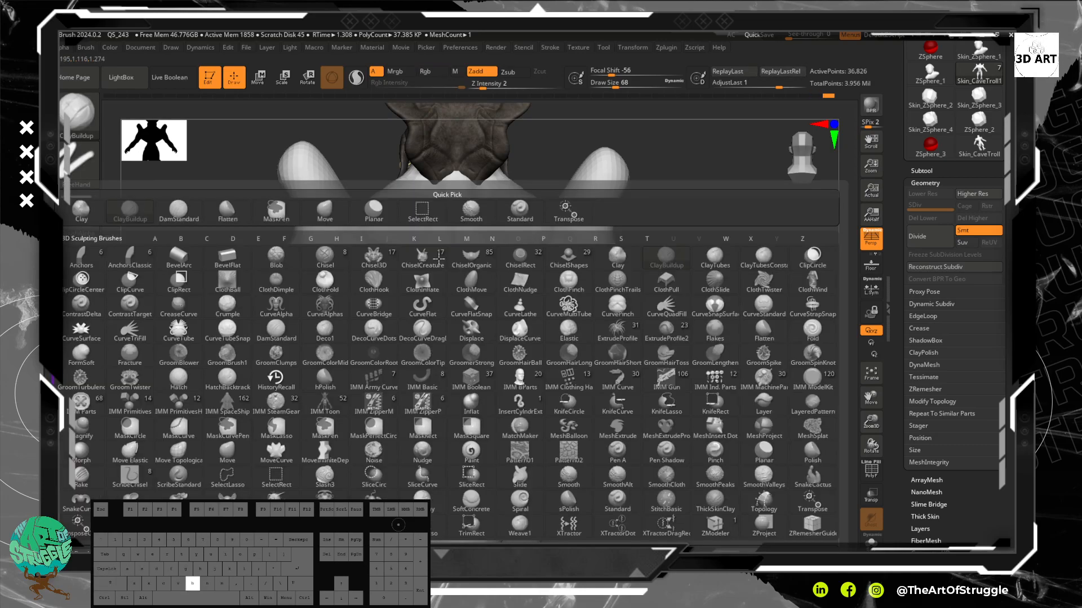
pyautogui.press('s')
pyautogui.press('t')
pyautogui.moveTo(390, 263); pyautogui.dragTo(439, 292)
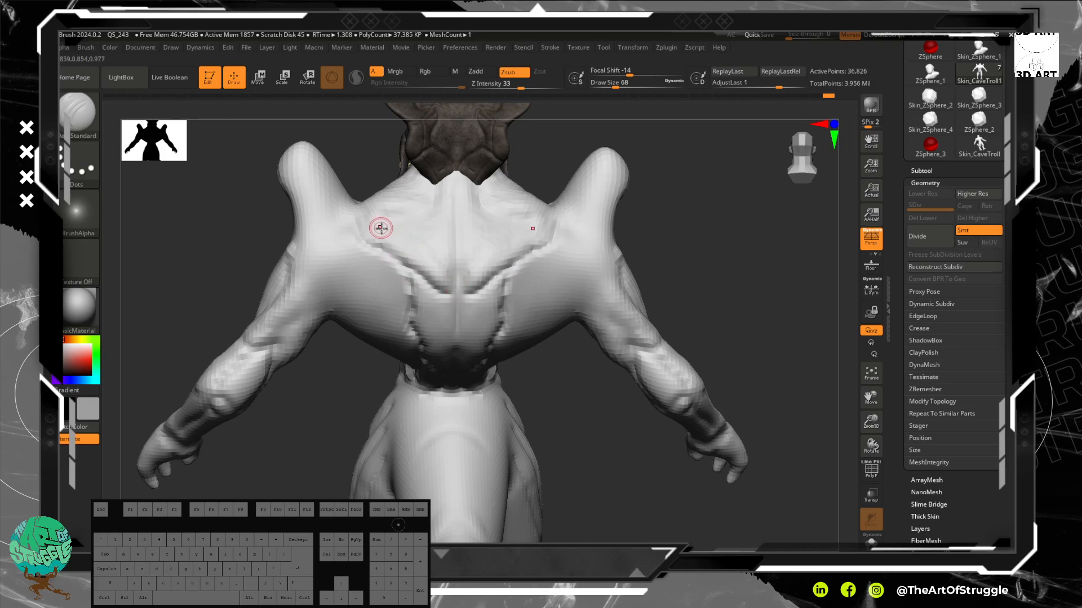
pyautogui.moveTo(392, 227); pyautogui.dragTo(462, 267)
pyautogui.moveTo(397, 224)
pyautogui.mouseDown()
pyautogui.moveTo(454, 199)
pyautogui.moveTo(425, 198)
pyautogui.moveTo(422, 185)
pyautogui.mouseUp()
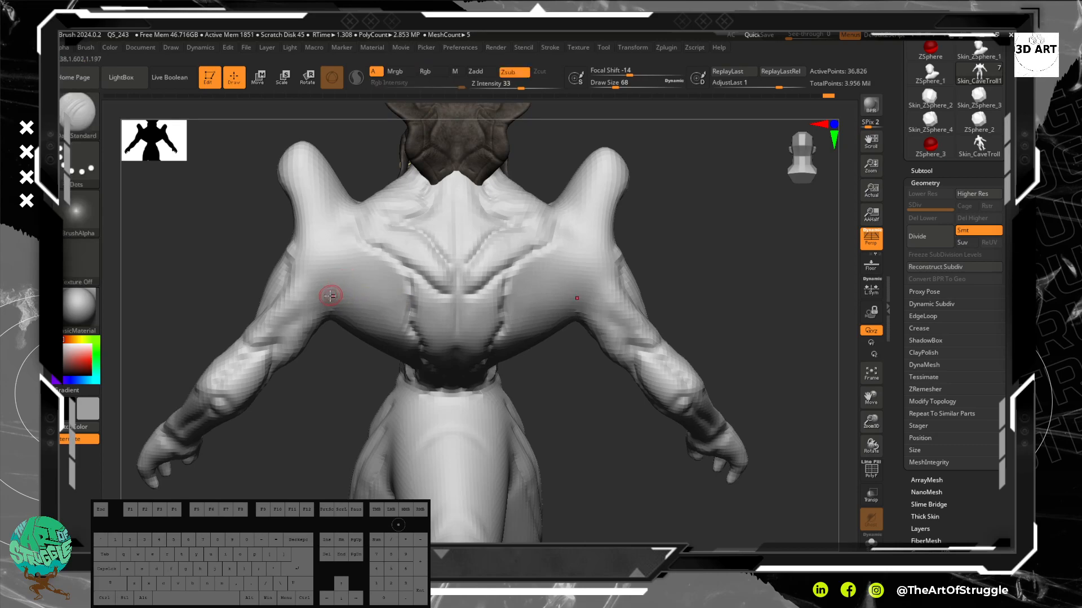
# Carve curved fibre grooves into the outer back beneath the scapula and around the side of the torso with DamStandard.
pyautogui.moveTo(330, 314)
pyautogui.mouseDown()
pyautogui.moveTo(344, 291)
pyautogui.moveTo(376, 283)
pyautogui.mouseUp()
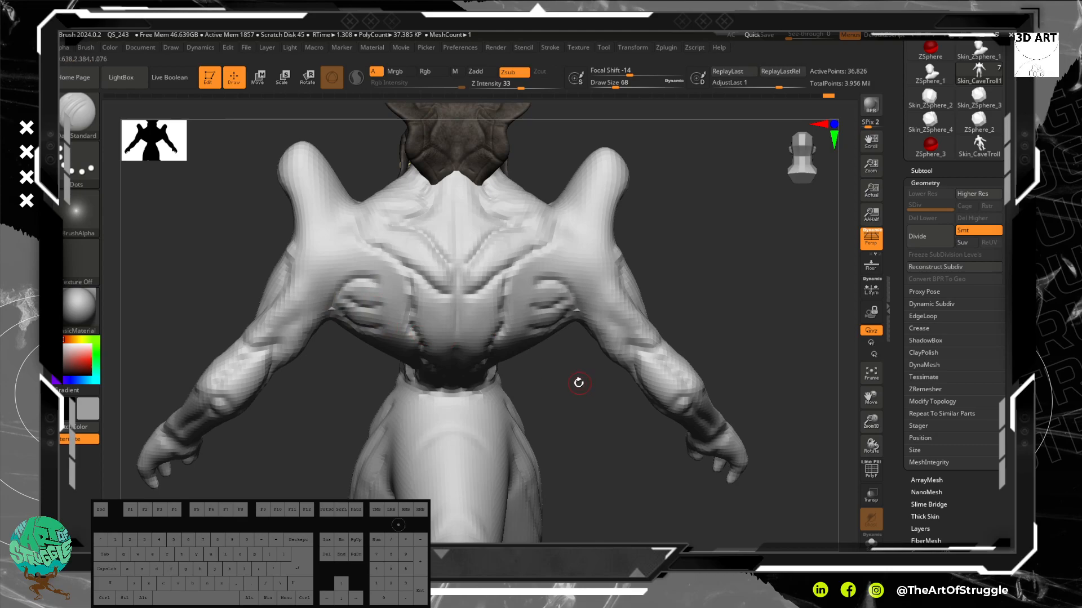
pyautogui.moveTo(387, 281)
pyautogui.mouseDown()
pyautogui.moveTo(380, 330)
pyautogui.moveTo(404, 359)
pyautogui.mouseUp()
pyautogui.moveTo(334, 407); pyautogui.dragTo(348, 376)
pyautogui.moveTo(383, 334); pyautogui.dragTo(422, 368)
pyautogui.moveTo(365, 425)
pyautogui.mouseDown()
pyautogui.moveTo(324, 400)
pyautogui.moveTo(340, 405)
pyautogui.moveTo(347, 388)
pyautogui.mouseUp()
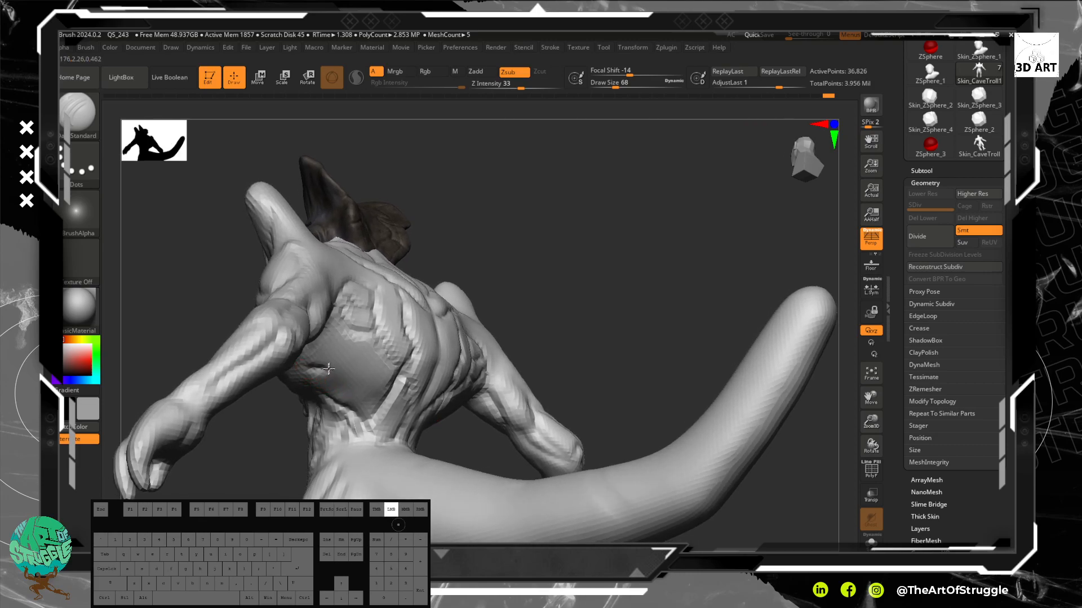
pyautogui.moveTo(314, 391)
pyautogui.mouseDown()
pyautogui.moveTo(340, 387)
pyautogui.moveTo(334, 403)
pyautogui.mouseUp()
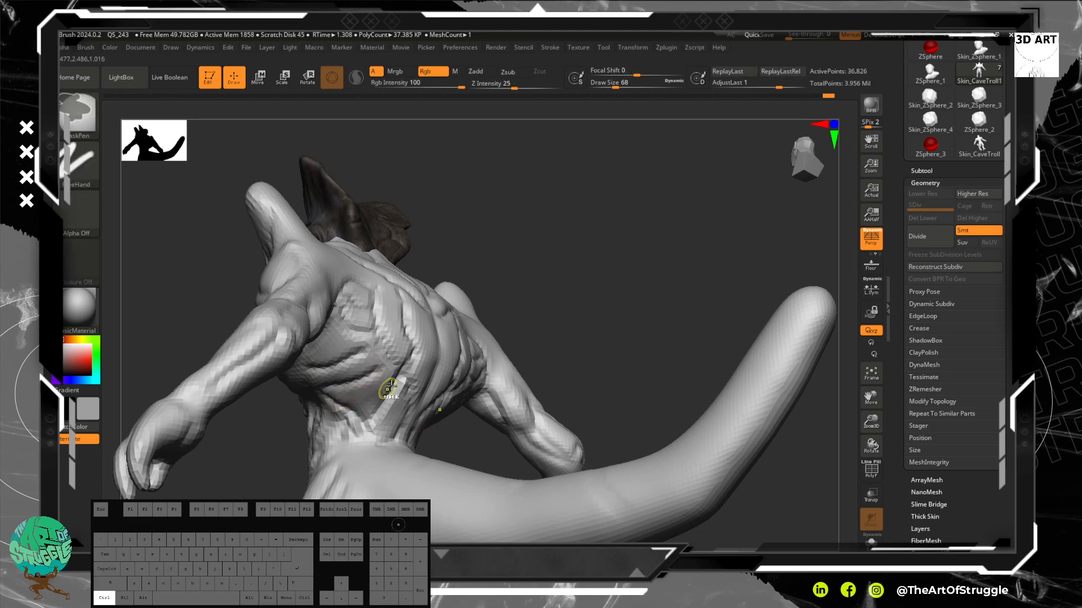
# Examine the carved back and side muscles from the side, from behind and at full-figure distance.
pyautogui.moveTo(523, 258); pyautogui.dragTo(541, 203)
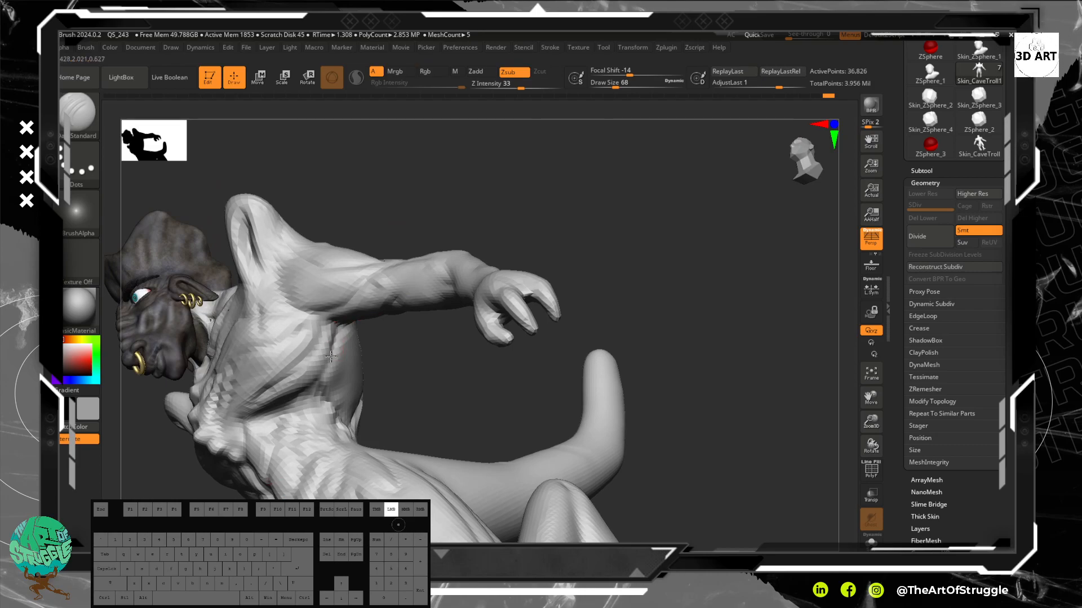
pyautogui.moveTo(454, 371); pyautogui.dragTo(524, 257)
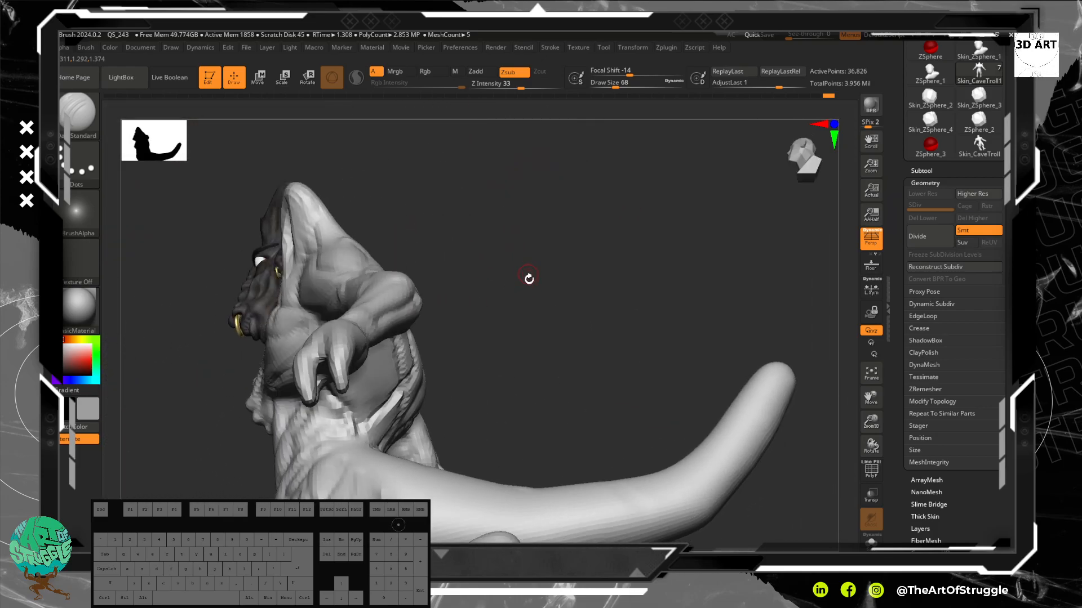
pyautogui.moveTo(504, 341)
pyautogui.mouseDown()
pyautogui.moveTo(507, 333)
pyautogui.moveTo(463, 349)
pyautogui.moveTo(499, 360)
pyautogui.mouseUp()
pyautogui.moveTo(473, 361)
pyautogui.mouseDown()
pyautogui.moveTo(526, 352)
pyautogui.moveTo(484, 389)
pyautogui.moveTo(509, 374)
pyautogui.moveTo(510, 321)
pyautogui.moveTo(512, 379)
pyautogui.moveTo(550, 398)
pyautogui.moveTo(518, 366)
pyautogui.moveTo(567, 419)
pyautogui.moveTo(551, 304)
pyautogui.moveTo(587, 333)
pyautogui.moveTo(575, 332)
pyautogui.mouseUp()
pyautogui.moveTo(439, 313)
pyautogui.mouseDown()
pyautogui.moveTo(388, 330)
pyautogui.moveTo(379, 357)
pyautogui.moveTo(397, 380)
pyautogui.mouseUp()
pyautogui.moveTo(583, 307); pyautogui.dragTo(479, 345)
pyautogui.moveTo(664, 351)
pyautogui.keyDown('alt'); pyautogui.mouseDown()
pyautogui.moveTo(648, 316)
pyautogui.moveTo(586, 371)
pyautogui.moveTo(599, 375)
pyautogui.moveTo(599, 230)
pyautogui.mouseUp(); pyautogui.keyUp('alt')
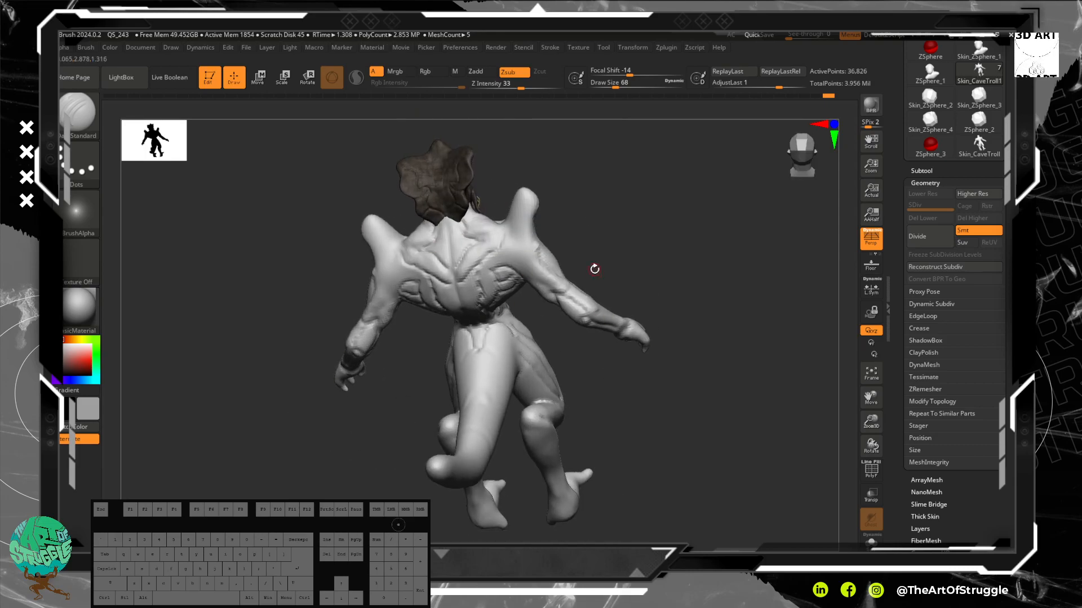
pyautogui.moveTo(206, 142)
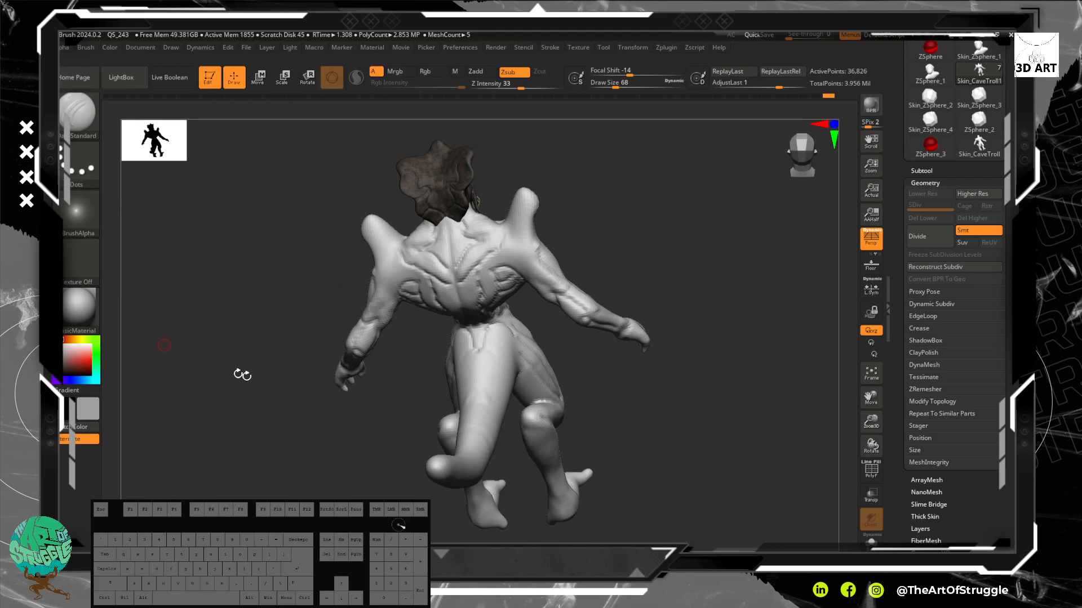
pyautogui.middleClick(117, 286)
pyautogui.middleClick(117, 286)
pyautogui.middleClick(117, 286)
pyautogui.middleClick(117, 286)
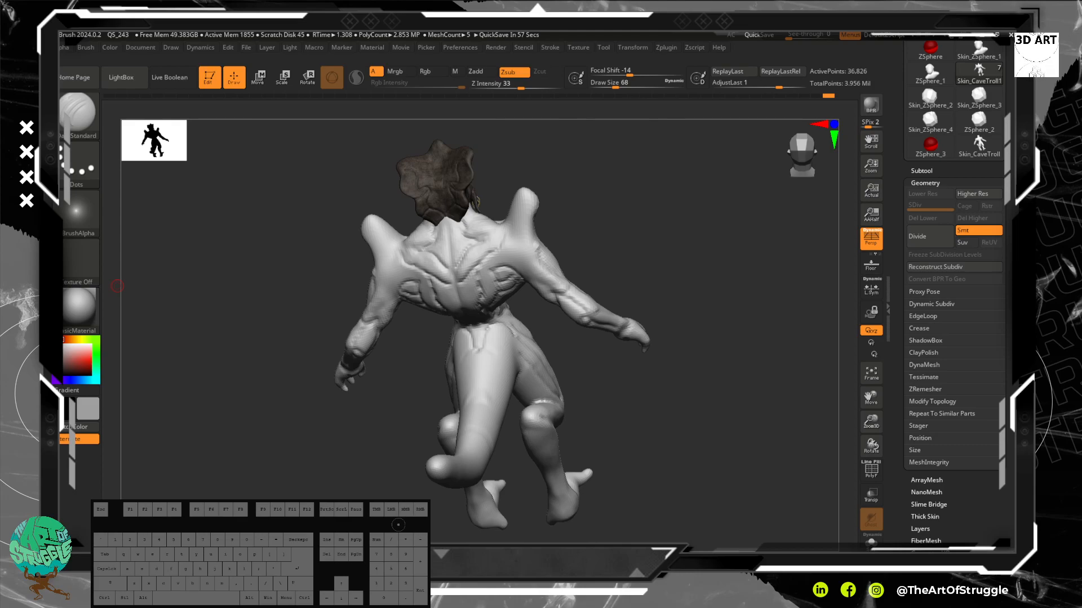
pyautogui.middleClick(117, 286)
pyautogui.middleClick(117, 286)
pyautogui.middleClick(117, 287)
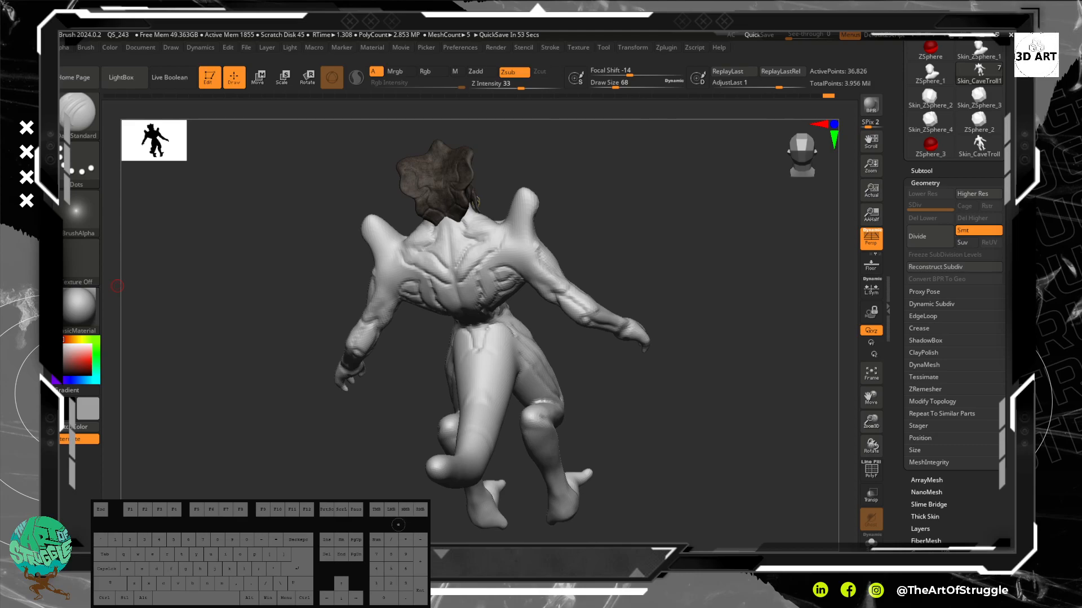
pyautogui.middleClick(117, 286)
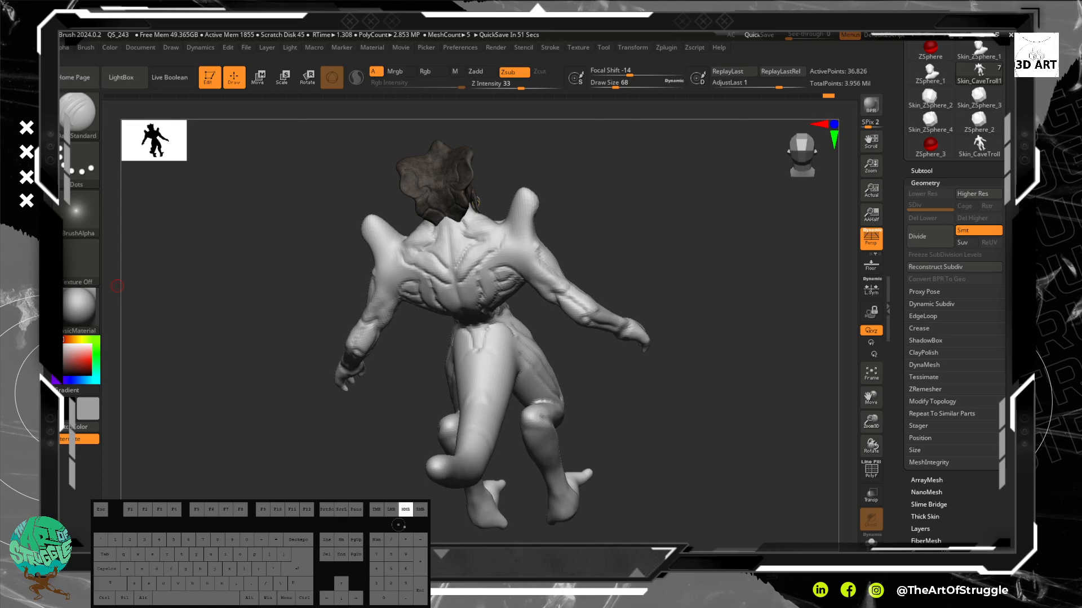
pyautogui.middleClick(117, 286)
pyautogui.middleClick(117, 286)
pyautogui.middleClick(117, 287)
pyautogui.middleClick(117, 286)
pyautogui.middleClick(117, 286)
pyautogui.middleClick(118, 286)
pyautogui.middleClick(117, 286)
pyautogui.middleClick(117, 286)
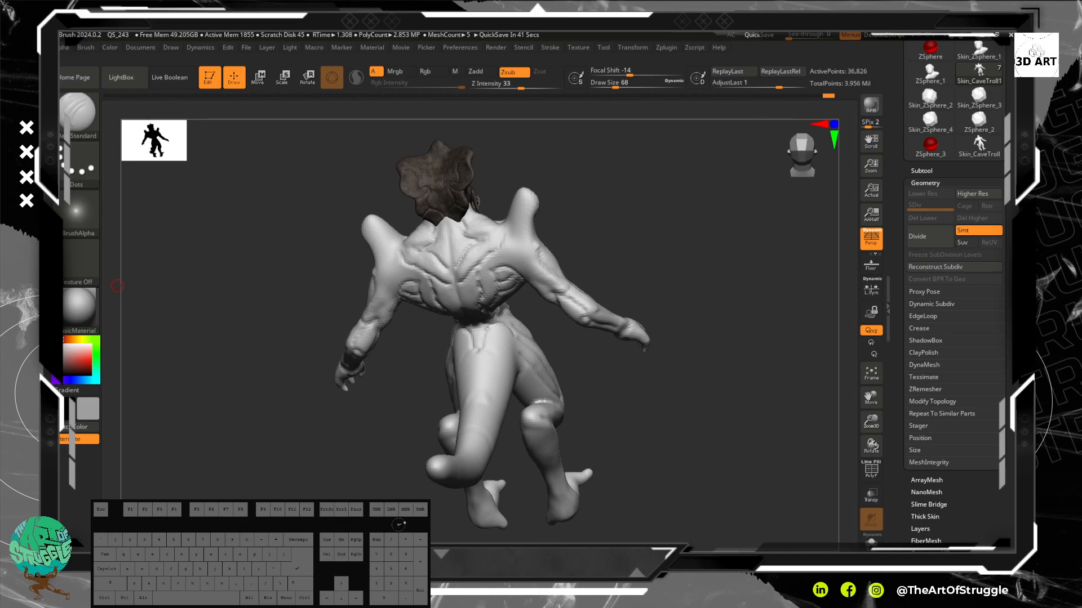
pyautogui.middleClick(117, 286)
pyautogui.middleClick(117, 286)
pyautogui.middleClick(118, 286)
pyautogui.middleClick(117, 286)
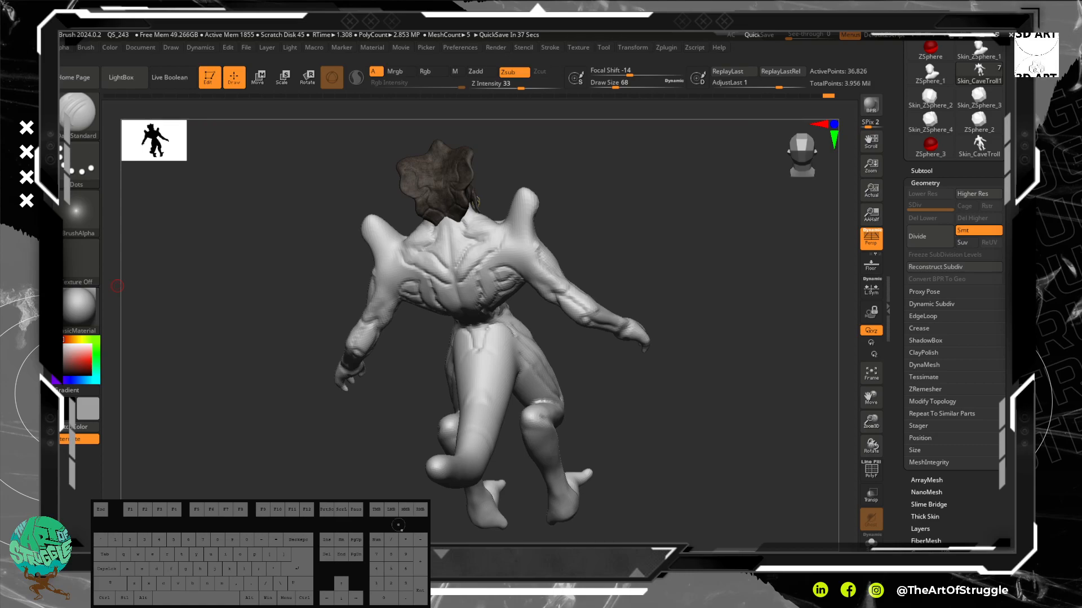
pyautogui.middleClick(118, 287)
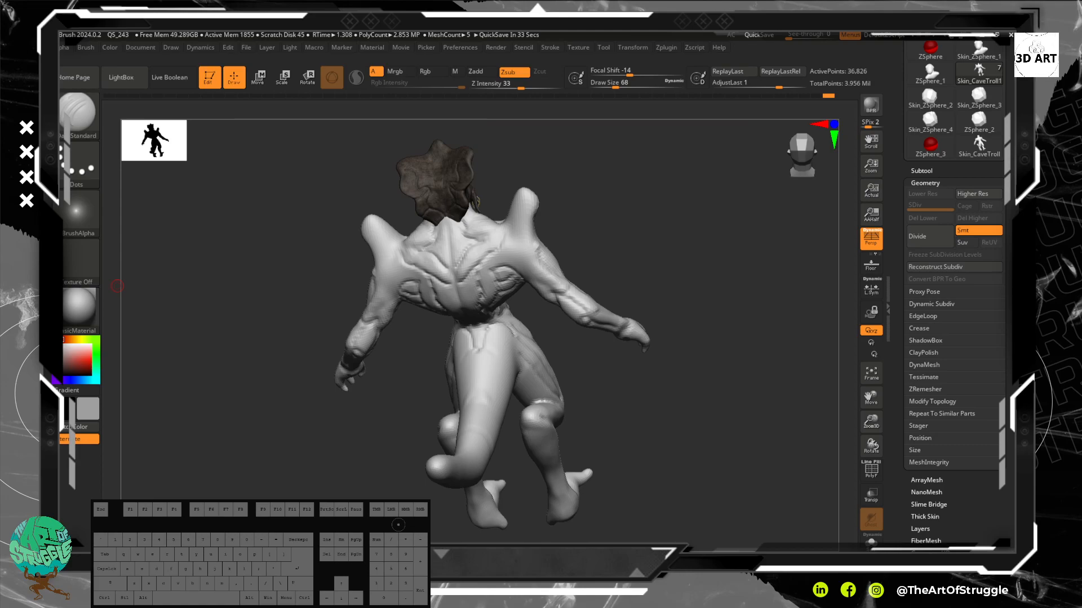
pyautogui.middleClick(117, 286)
pyautogui.middleClick(117, 287)
pyautogui.middleClick(117, 287)
pyautogui.middleClick(117, 286)
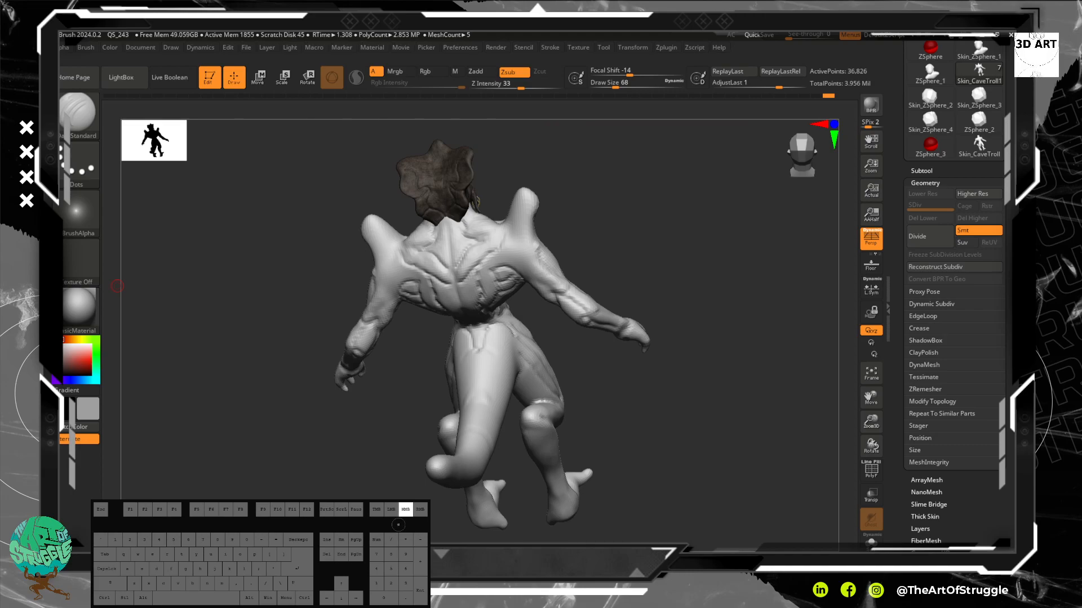
pyautogui.middleClick(117, 286)
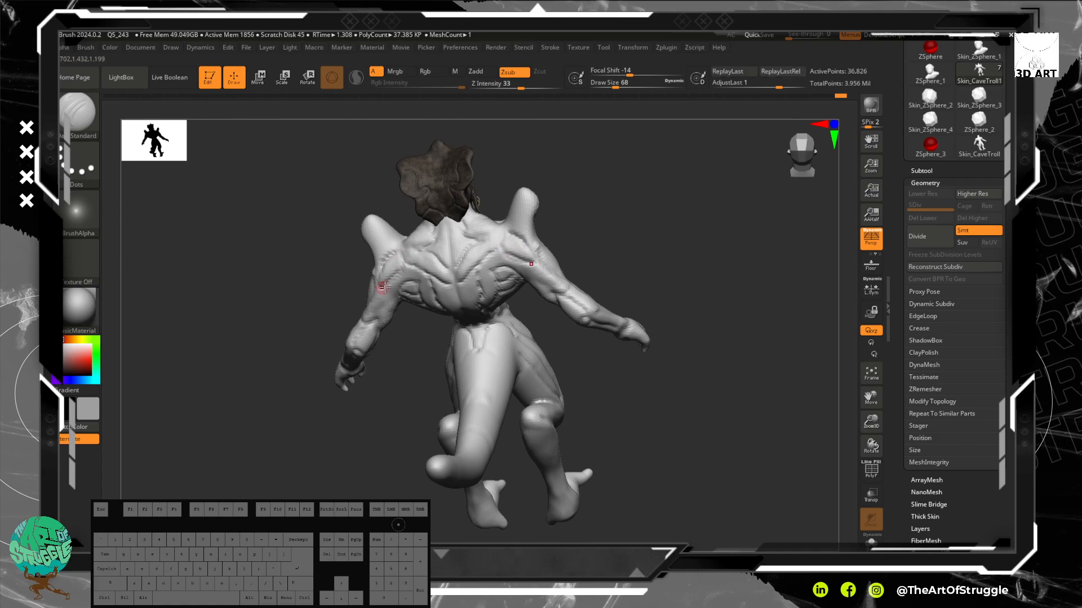
# Carve muscle fibre lines across the rear shoulder and down the back of the upper arm.
pyautogui.moveTo(629, 219); pyautogui.dragTo(606, 184)
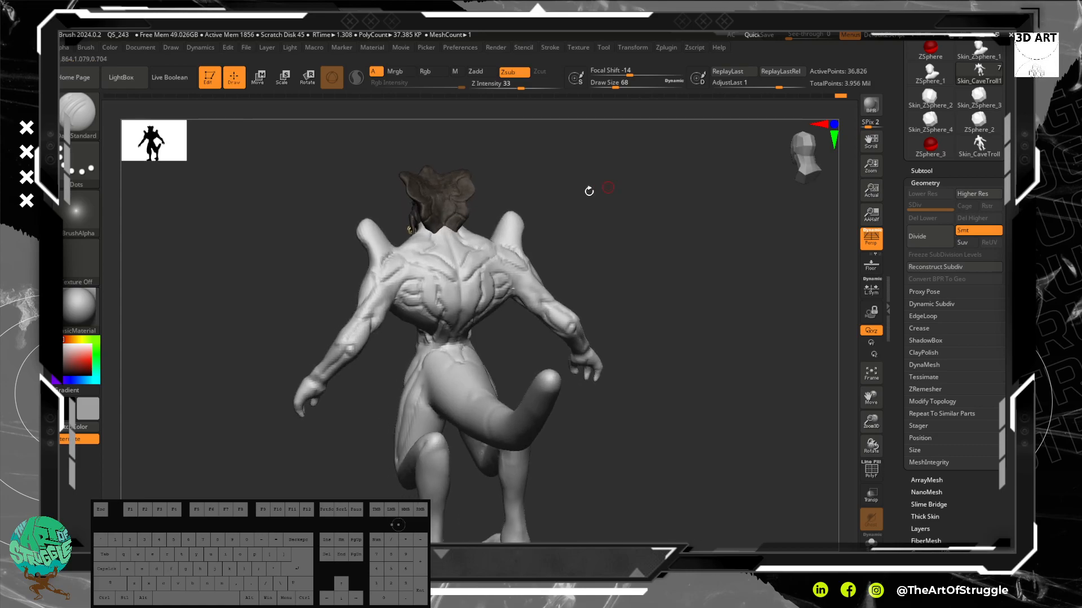
pyautogui.moveTo(403, 266)
pyautogui.mouseDown()
pyautogui.moveTo(410, 280)
pyautogui.moveTo(388, 285)
pyautogui.moveTo(394, 295)
pyautogui.moveTo(374, 308)
pyautogui.mouseUp()
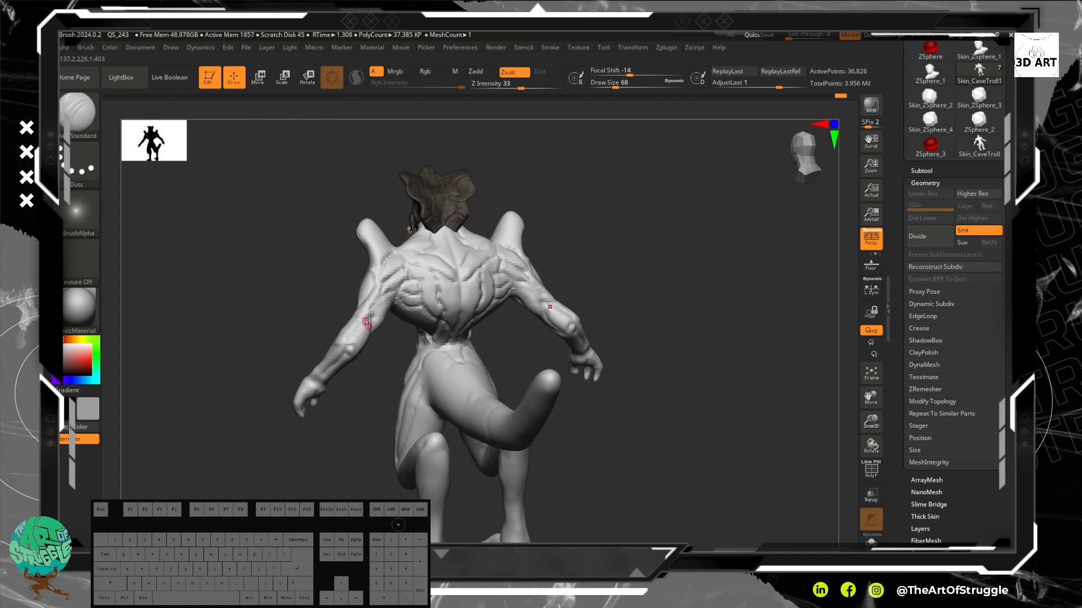
pyautogui.moveTo(575, 253); pyautogui.dragTo(643, 285)
# Reduce the draw size to 56 and carve fibre lines across the side of the torso below the armpit.
pyautogui.moveTo(418, 411); pyautogui.dragTo(442, 309)
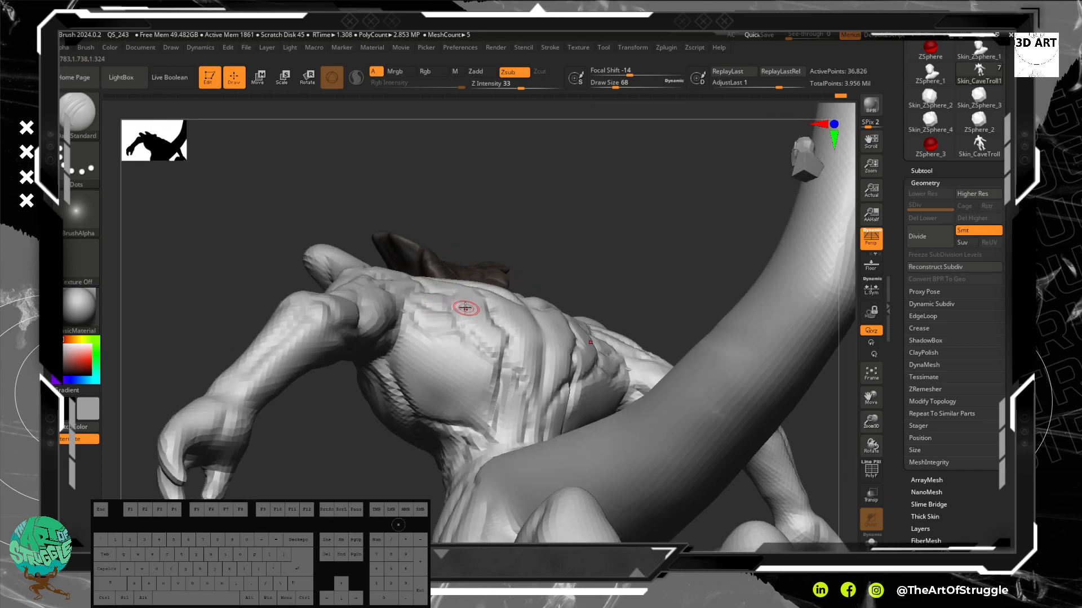
pyautogui.press('[')
pyautogui.moveTo(480, 264)
pyautogui.mouseDown()
pyautogui.moveTo(509, 227)
pyautogui.moveTo(473, 265)
pyautogui.mouseUp()
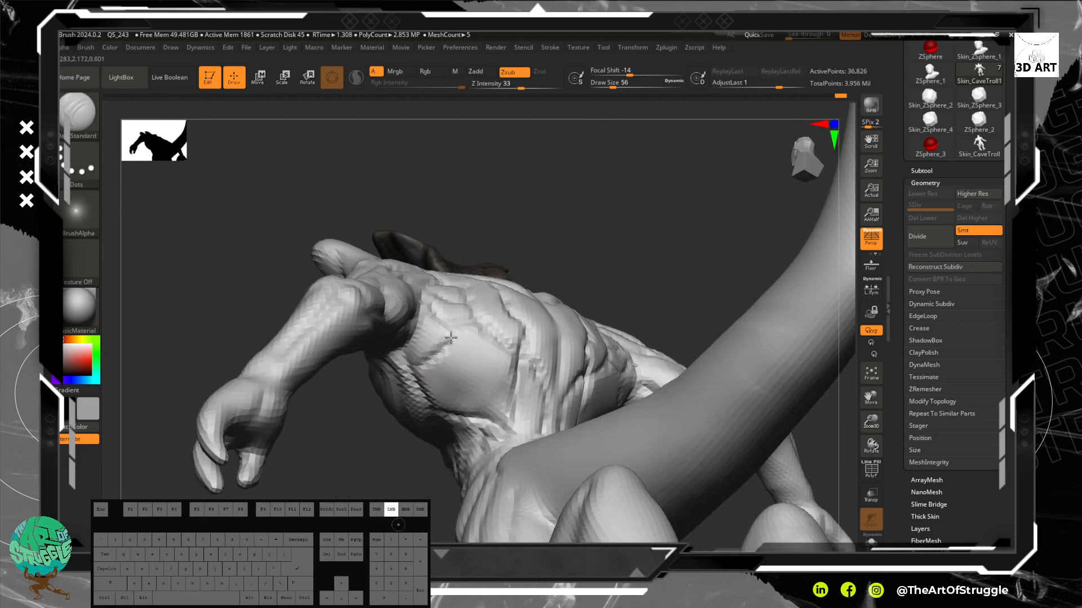
pyautogui.moveTo(429, 383)
pyautogui.mouseDown()
pyautogui.moveTo(445, 387)
pyautogui.moveTo(477, 353)
pyautogui.mouseUp()
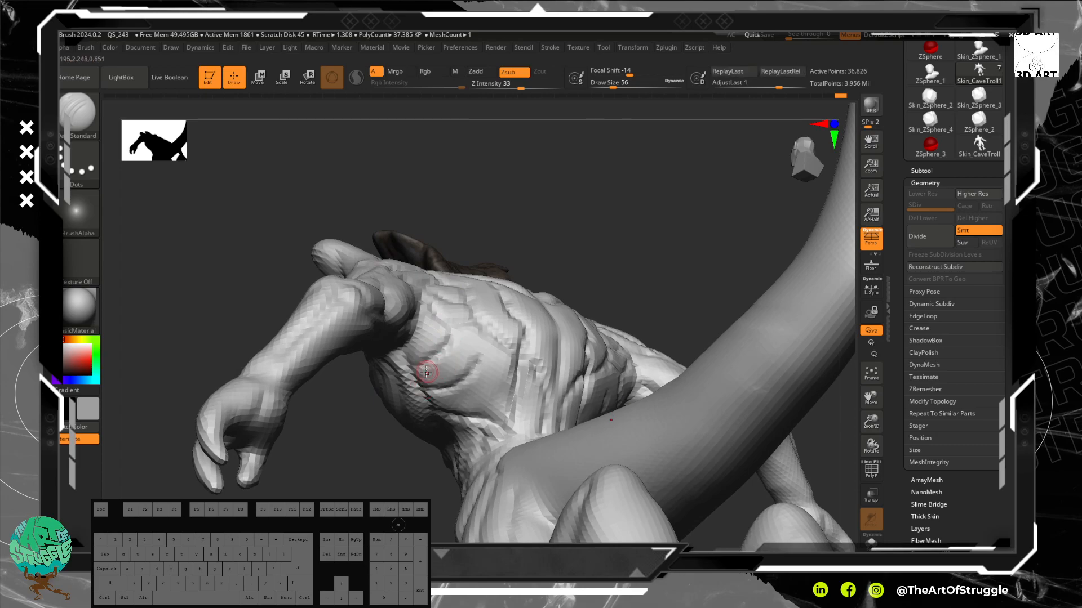
pyautogui.moveTo(415, 381); pyautogui.dragTo(427, 363)
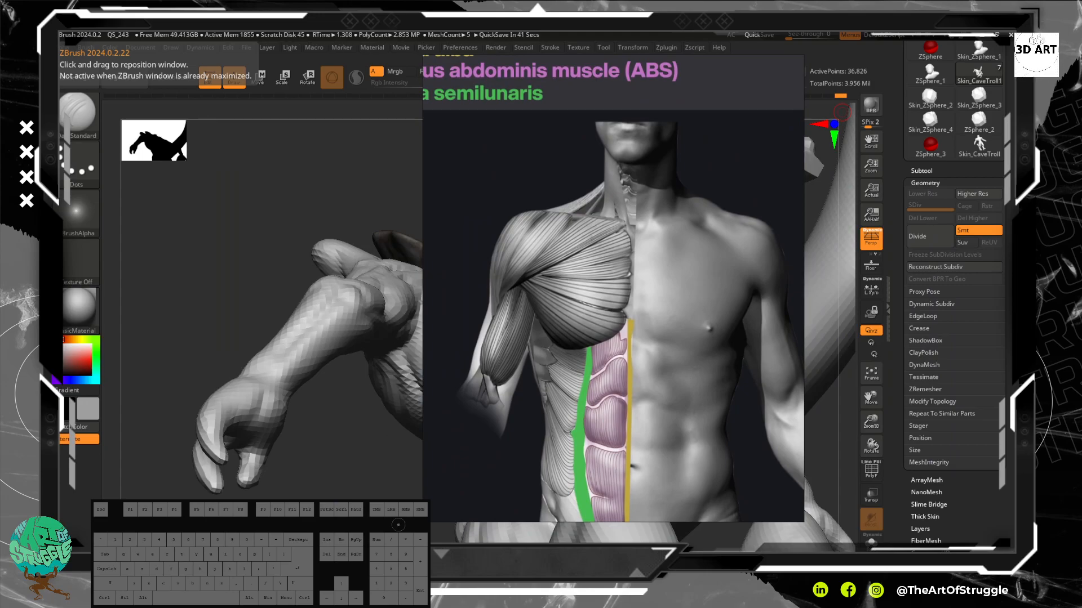
# Return from the anatomy reference to the sculpt and smooth the side of the torso beneath the arm and chest muscle.
pyautogui.click(241, 422)
pyautogui.moveTo(180, 347); pyautogui.dragTo(232, 321, button='right')
pyautogui.moveTo(243, 236); pyautogui.dragTo(568, 349)
pyautogui.moveTo(398, 418)
pyautogui.keyDown('alt'); pyautogui.mouseDown()
pyautogui.moveTo(446, 442)
pyautogui.moveTo(504, 519)
pyautogui.moveTo(481, 521)
pyautogui.moveTo(515, 520)
pyautogui.mouseUp(); pyautogui.keyUp('alt')
pyautogui.moveTo(374, 385); pyautogui.dragTo(364, 347)
pyautogui.moveTo(372, 398); pyautogui.dragTo(428, 417)
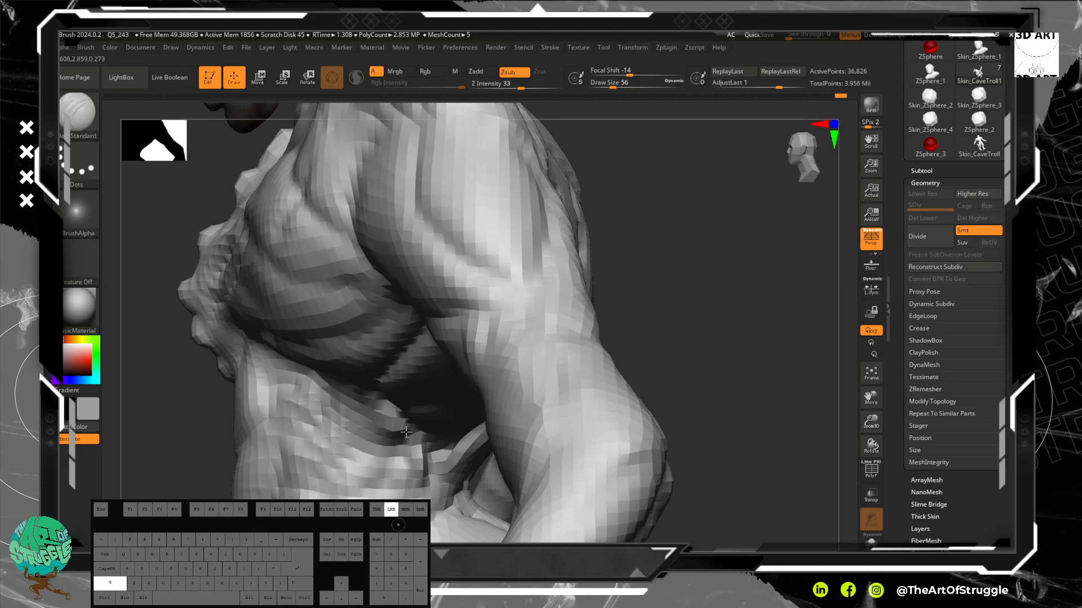
# Set the draw size to 44, carve roughly parallel bands along the ribcage side below the armpit, and smooth around the shoulder.
pyautogui.moveTo(741, 442)
pyautogui.mouseDown()
pyautogui.moveTo(683, 368)
pyautogui.moveTo(698, 338)
pyautogui.moveTo(686, 305)
pyautogui.moveTo(657, 507)
pyautogui.mouseUp()
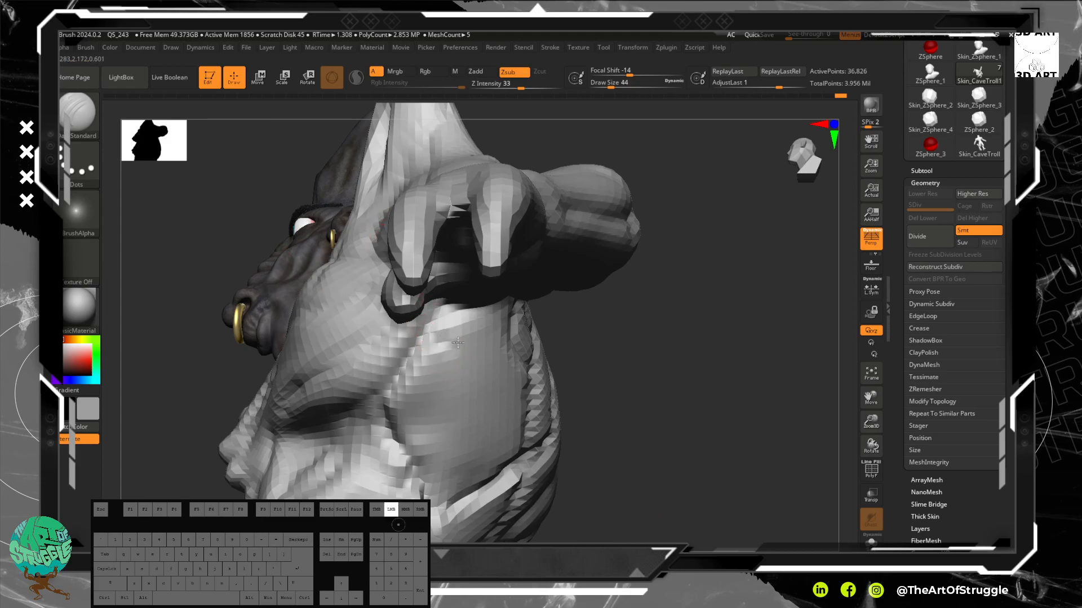
pyautogui.moveTo(408, 397); pyautogui.dragTo(489, 379)
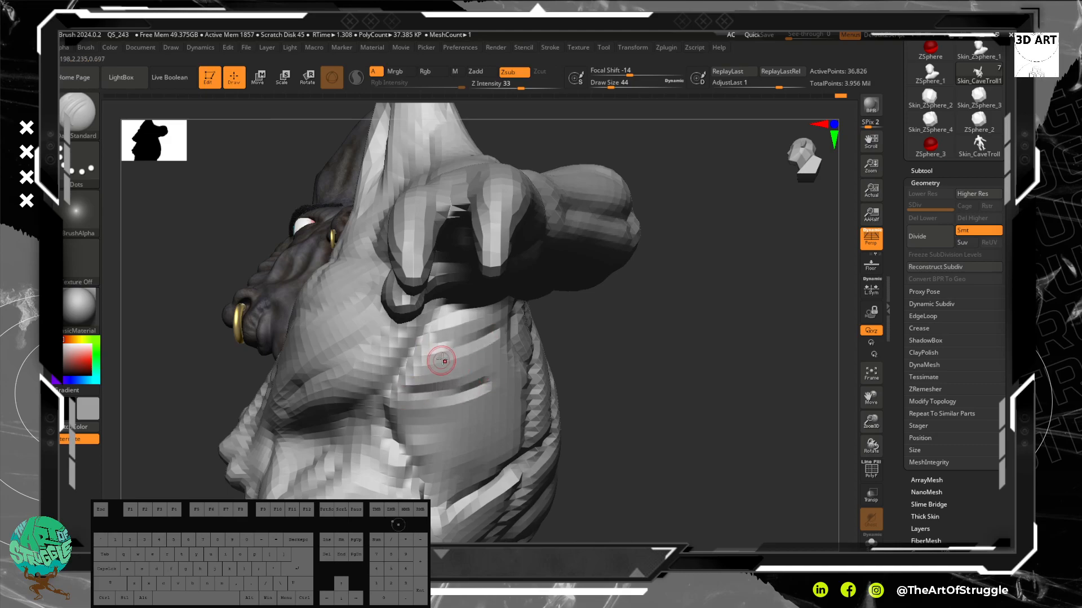
pyautogui.moveTo(413, 394); pyautogui.dragTo(490, 376)
pyautogui.moveTo(405, 425); pyautogui.dragTo(521, 429)
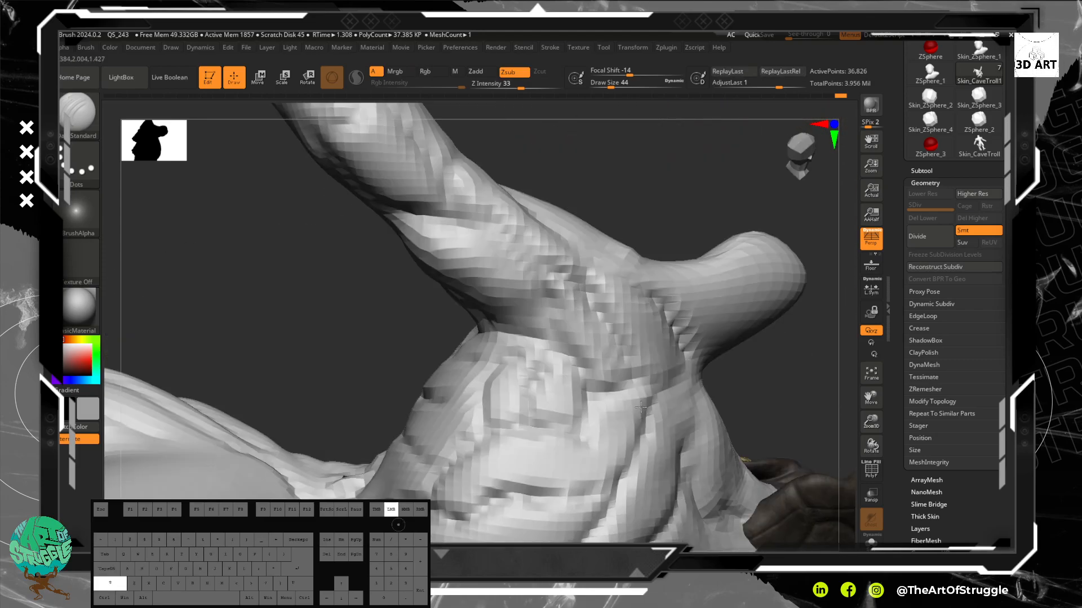
pyautogui.press('shift')
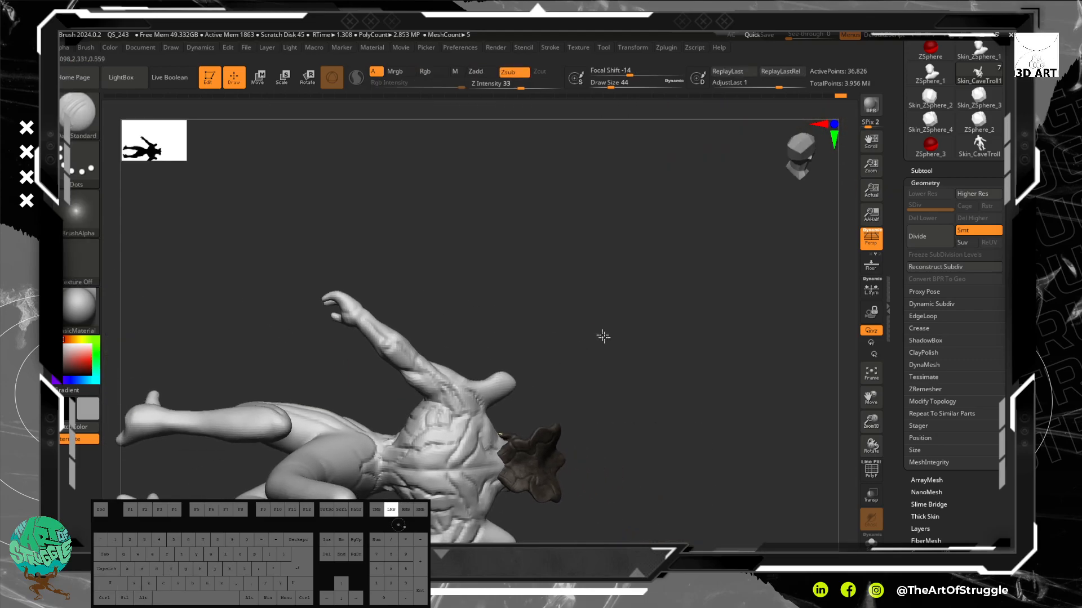
# Divide the body mesh once to subdivision level 2.
pyautogui.moveTo(603, 337)
pyautogui.mouseDown()
pyautogui.moveTo(558, 262)
pyautogui.moveTo(555, 310)
pyautogui.moveTo(531, 309)
pyautogui.moveTo(559, 309)
pyautogui.moveTo(585, 244)
pyautogui.mouseUp()
pyautogui.scroll(4, 519, 239)
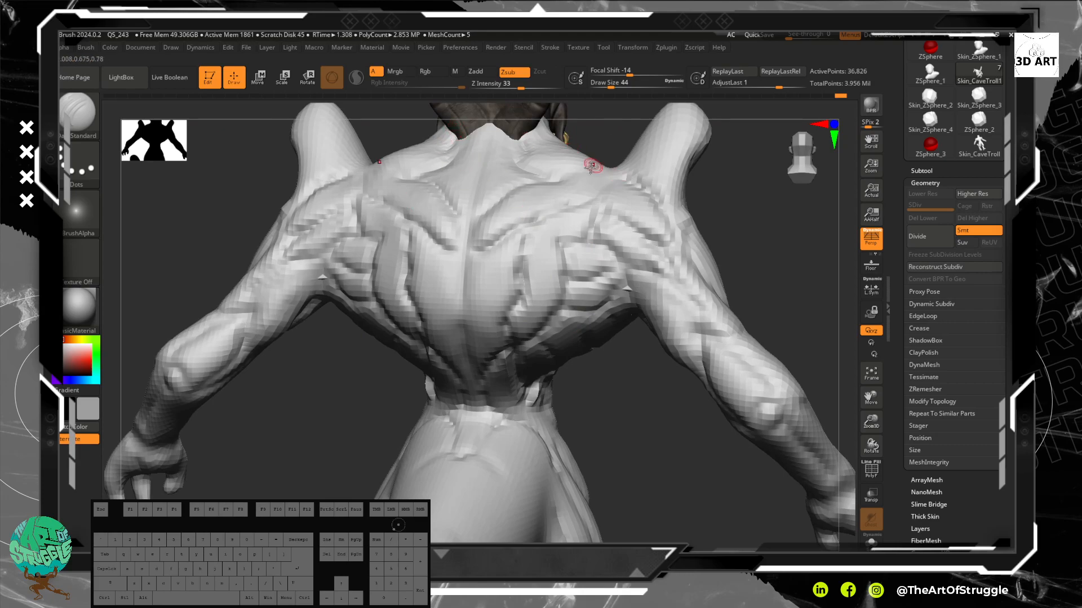
pyautogui.keyDown('alt'); pyautogui.moveTo(614, 128); pyautogui.dragTo(586, 144); pyautogui.keyUp('alt')
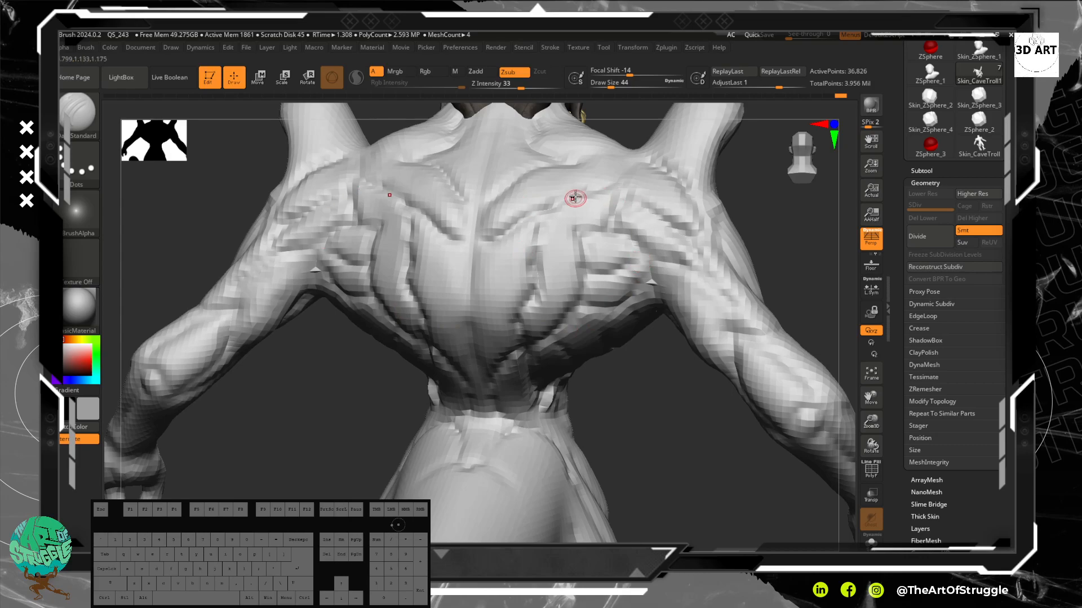
pyautogui.keyDown('alt'); pyautogui.moveTo(676, 442); pyautogui.dragTo(595, 345); pyautogui.keyUp('alt')
pyautogui.keyDown('alt'); pyautogui.moveTo(625, 290); pyautogui.dragTo(710, 404); pyautogui.keyUp('alt')
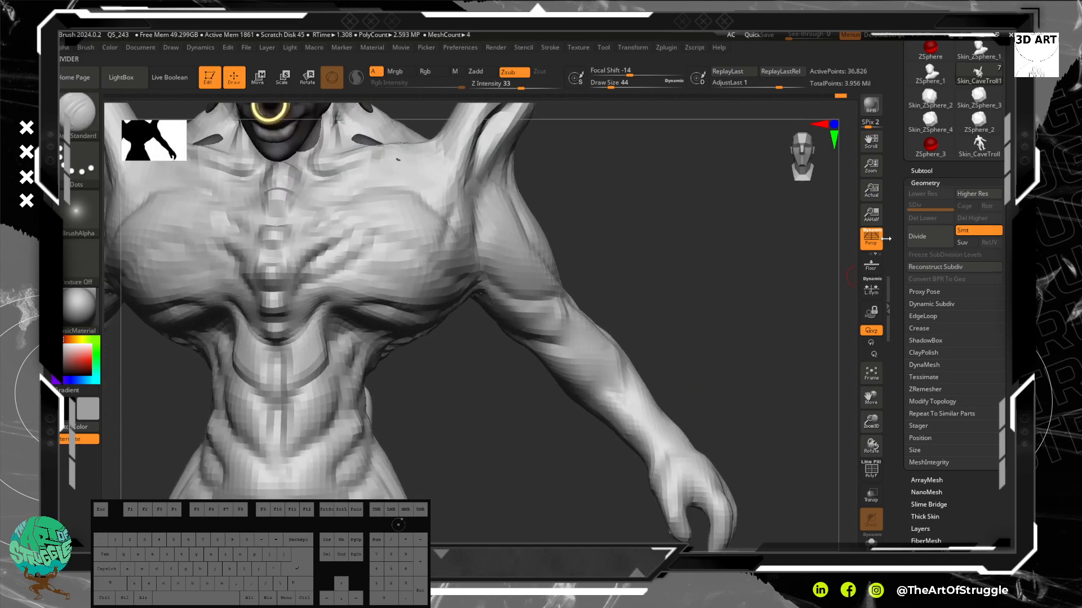
pyautogui.click(928, 235)
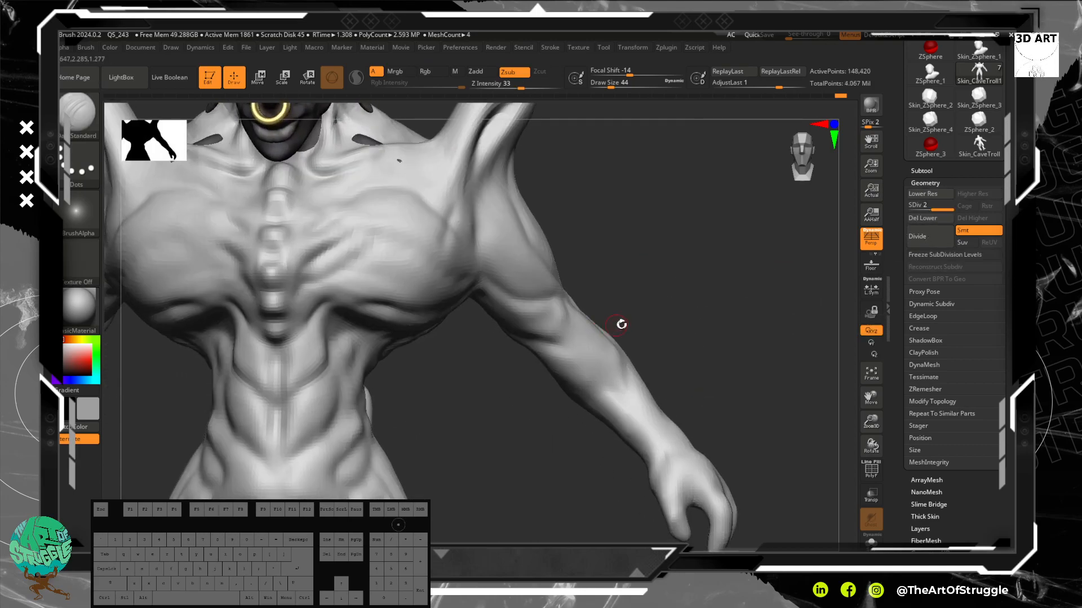
pyautogui.press('f')
pyautogui.moveTo(656, 259)
pyautogui.mouseDown()
pyautogui.moveTo(657, 283)
pyautogui.moveTo(596, 291)
pyautogui.moveTo(646, 265)
pyautogui.moveTo(645, 287)
pyautogui.mouseUp()
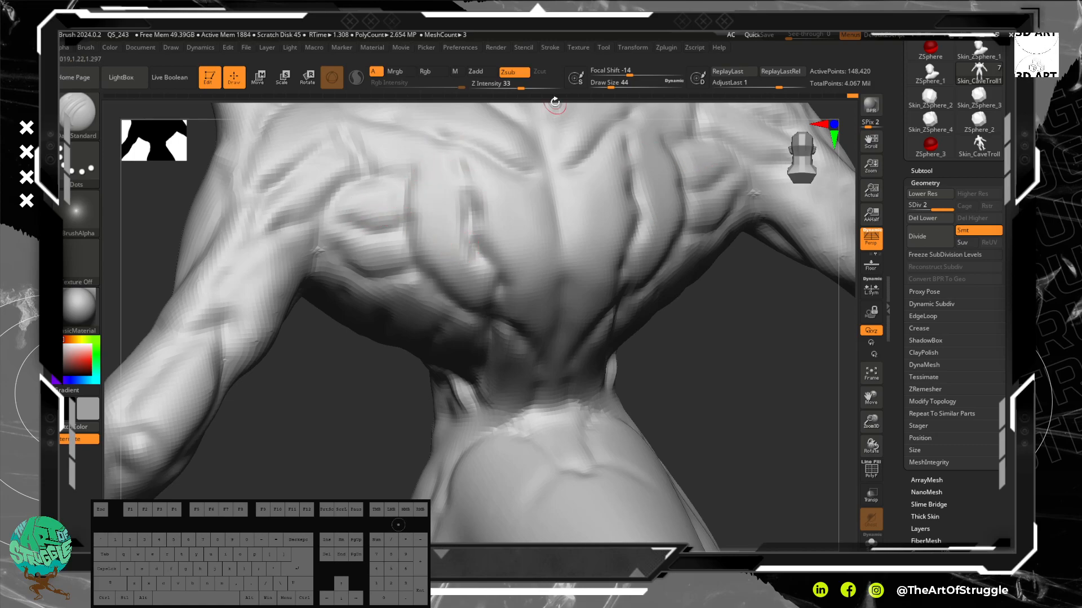
# Deepen the diagonal grooves on the chest where the pectoral muscles meet the sternum.
pyautogui.moveTo(555, 102); pyautogui.dragTo(423, 188)
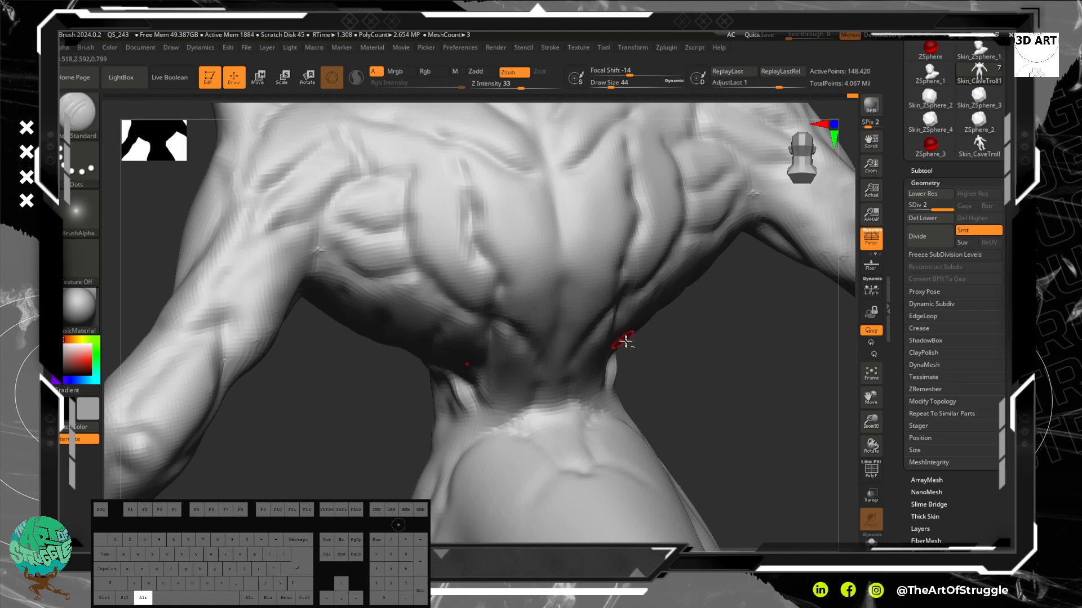
pyautogui.moveTo(719, 355); pyautogui.dragTo(699, 295)
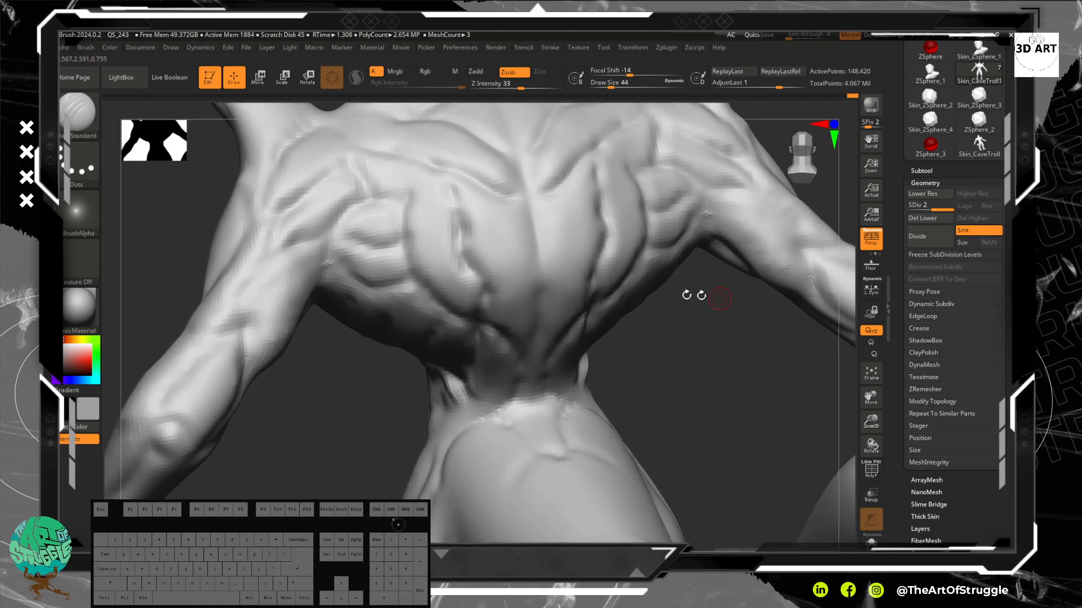
pyautogui.moveTo(691, 393); pyautogui.dragTo(497, 369)
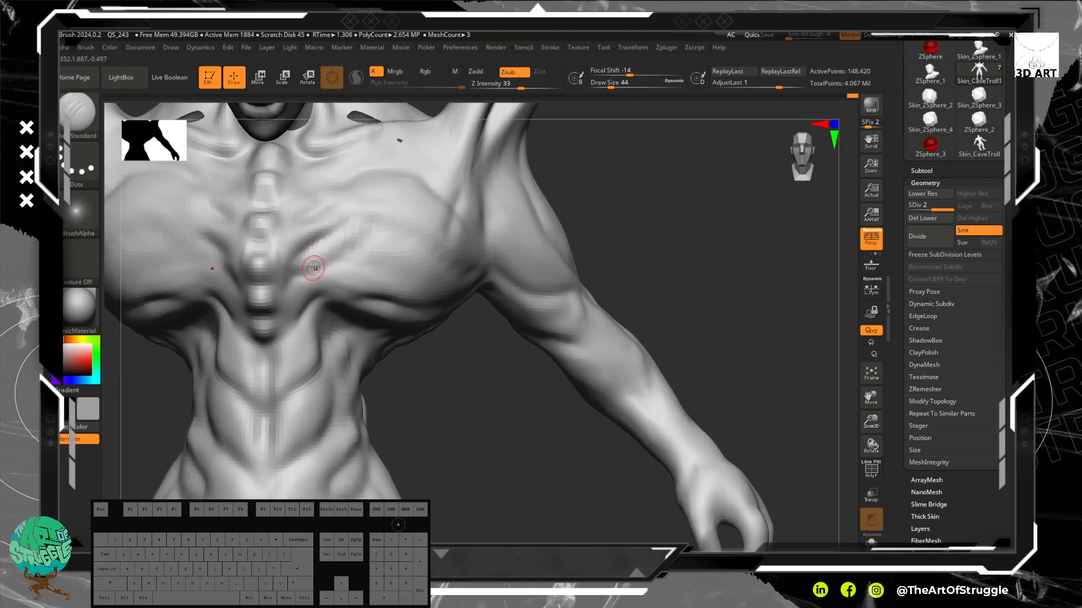
pyautogui.moveTo(314, 246)
pyautogui.mouseDown()
pyautogui.moveTo(296, 267)
pyautogui.moveTo(313, 252)
pyautogui.mouseUp()
pyautogui.moveTo(318, 200); pyautogui.dragTo(295, 219)
pyautogui.moveTo(307, 181); pyautogui.dragTo(284, 194)
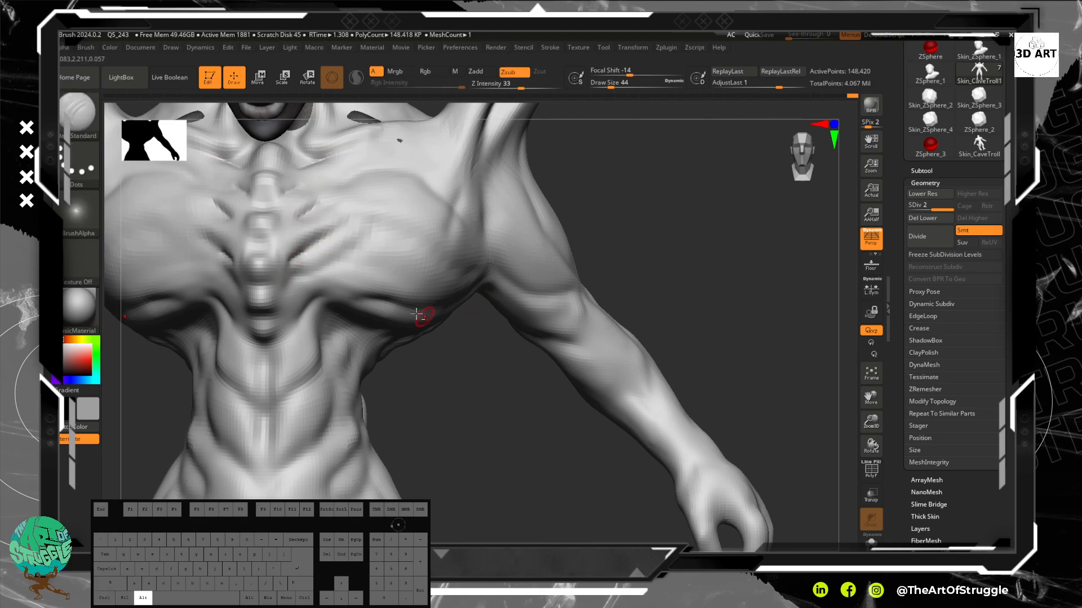
# Undo the latest chest strokes and the division of the body mesh.
pyautogui.moveTo(372, 224); pyautogui.dragTo(436, 275)
pyautogui.keyDown('alt'); pyautogui.moveTo(498, 411); pyautogui.dragTo(551, 267); pyautogui.keyUp('alt')
pyautogui.moveTo(637, 264)
pyautogui.mouseDown()
pyautogui.moveTo(560, 259)
pyautogui.moveTo(588, 260)
pyautogui.mouseUp()
pyautogui.press('ctrl')
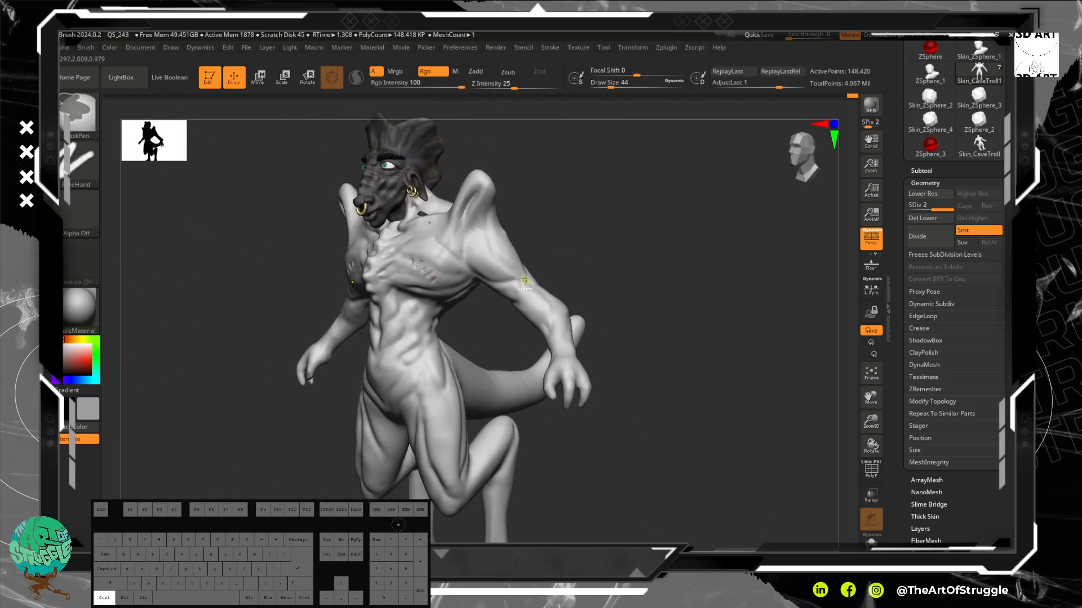
pyautogui.hotkey('ctrl', 'z')
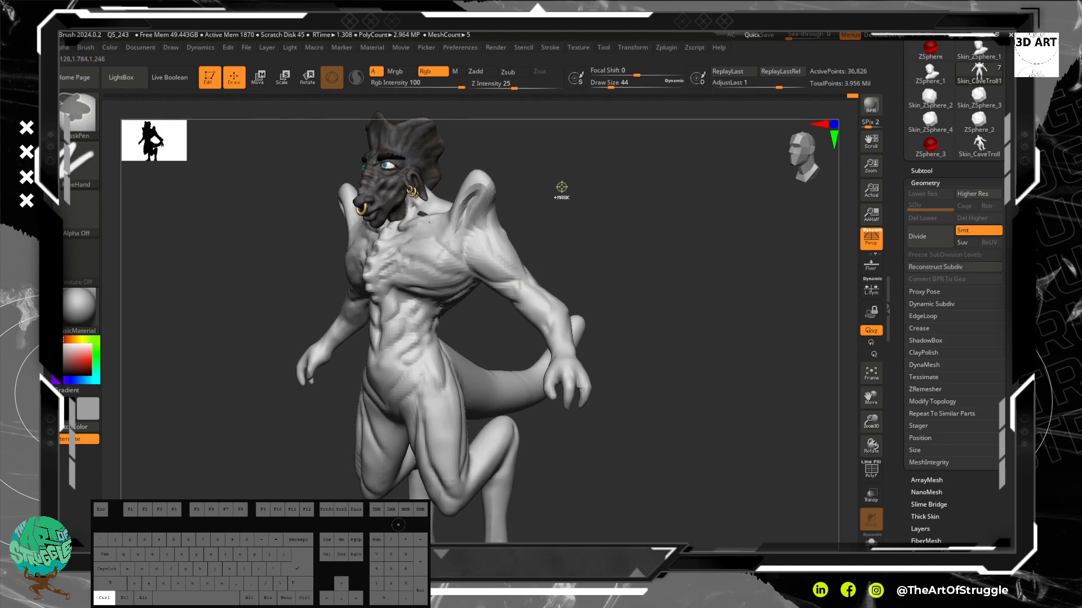
pyautogui.hotkey('ctrl', 'z')
# Examine the whole creature from the front, back and side to judge the sculpted torso and the remaining areas.
pyautogui.moveTo(591, 252); pyautogui.dragTo(616, 244)
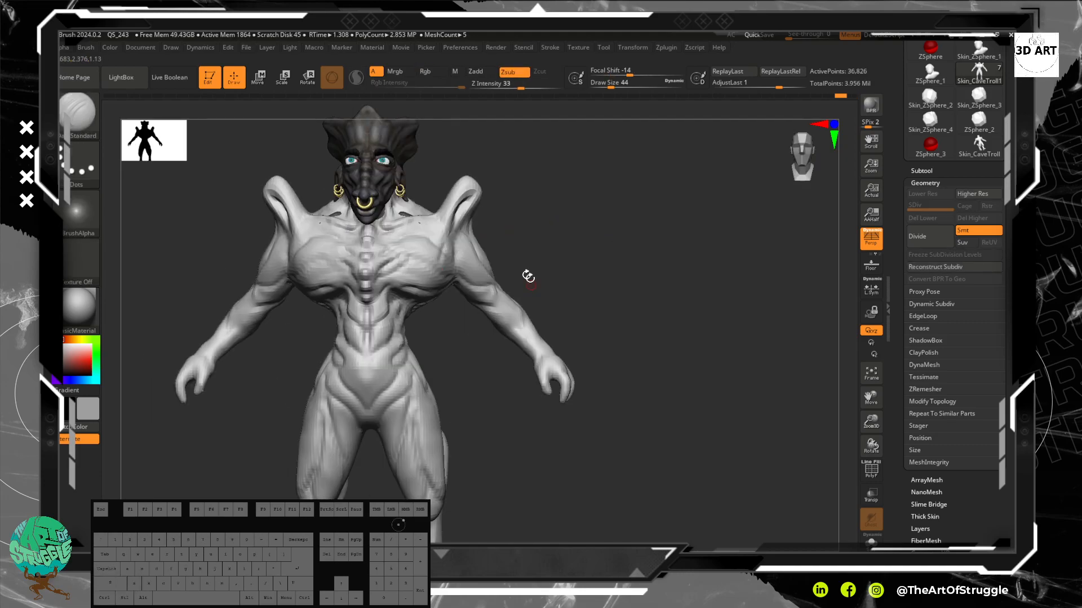
pyautogui.keyDown('alt'); pyautogui.moveTo(610, 289); pyautogui.dragTo(605, 343); pyautogui.keyUp('alt')
pyautogui.moveTo(637, 406); pyautogui.dragTo(547, 420)
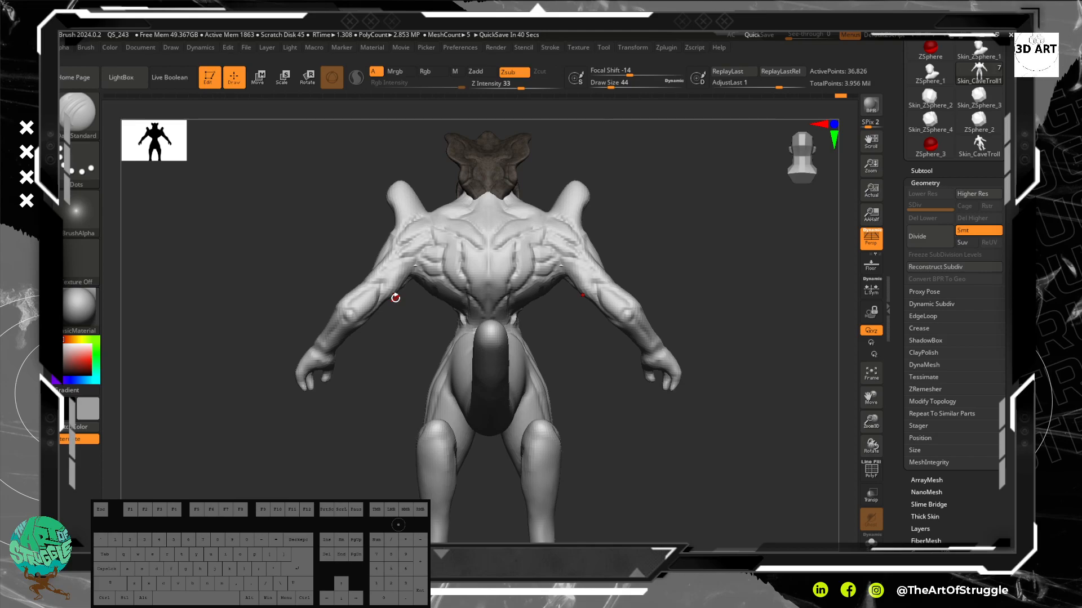
pyautogui.moveTo(418, 374); pyautogui.dragTo(458, 398)
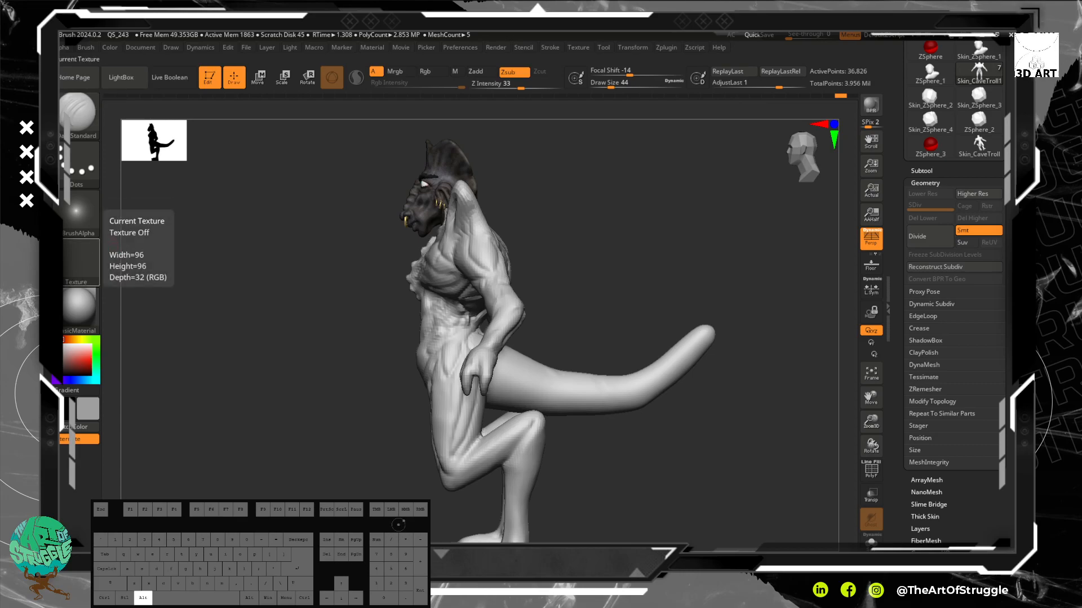
pyautogui.keyDown('alt'); pyautogui.moveTo(630, 454); pyautogui.dragTo(623, 414); pyautogui.keyUp('alt')
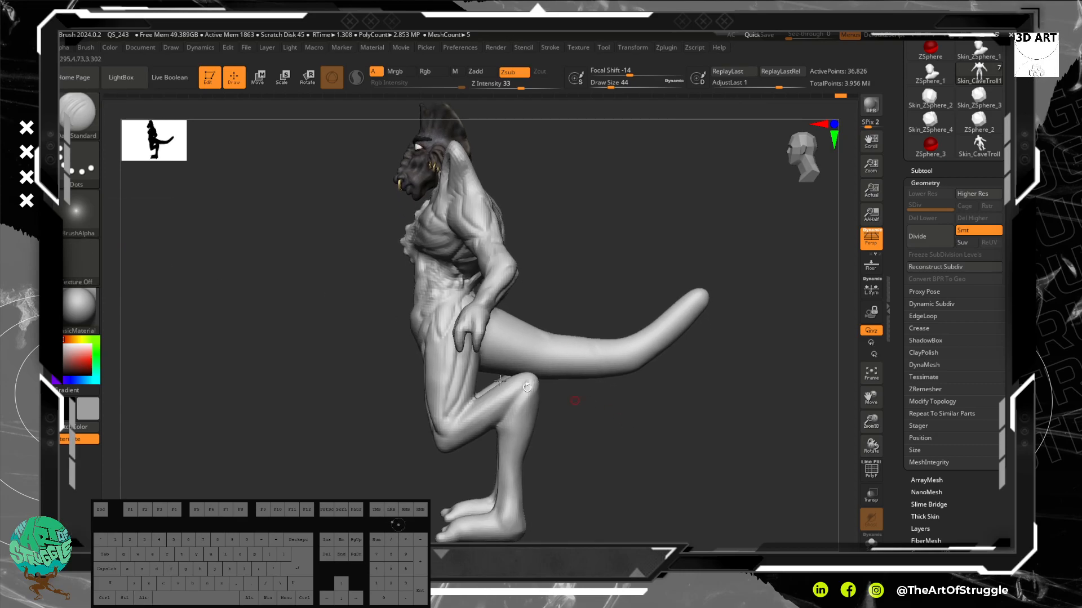
pyautogui.moveTo(641, 268); pyautogui.dragTo(536, 288)
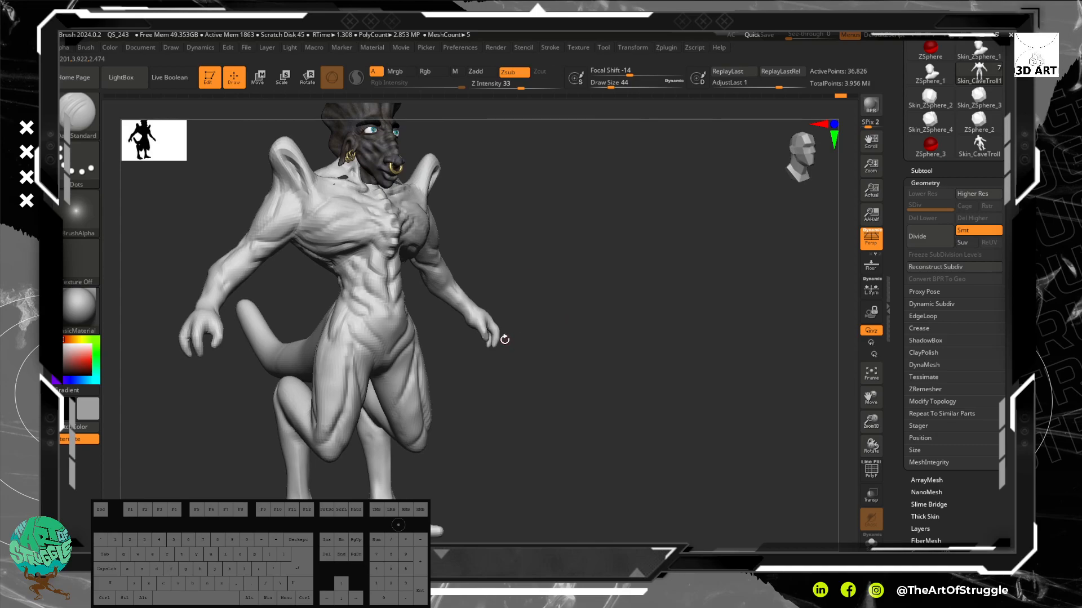
# Examine the hips, thighs and lower legs from the front, side and rear, comparing them with the full figure.
pyautogui.keyDown('alt'); pyautogui.moveTo(523, 442); pyautogui.dragTo(555, 524); pyautogui.keyUp('alt')
pyautogui.keyDown('alt'); pyautogui.moveTo(590, 462); pyautogui.dragTo(663, 248); pyautogui.keyUp('alt')
pyautogui.moveTo(620, 478); pyautogui.dragTo(445, 459)
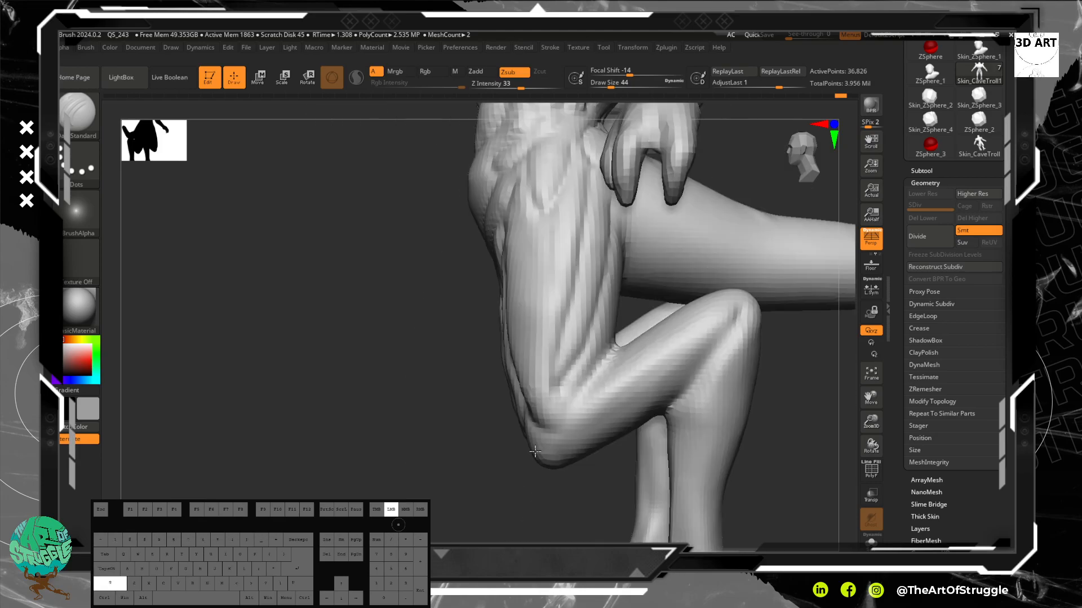
pyautogui.keyDown('alt'); pyautogui.moveTo(755, 501); pyautogui.dragTo(596, 187); pyautogui.keyUp('alt')
pyautogui.keyDown('alt'); pyautogui.moveTo(580, 438); pyautogui.dragTo(576, 288); pyautogui.keyUp('alt')
pyautogui.moveTo(709, 433); pyautogui.dragTo(535, 463)
pyautogui.moveTo(436, 450); pyautogui.dragTo(569, 349)
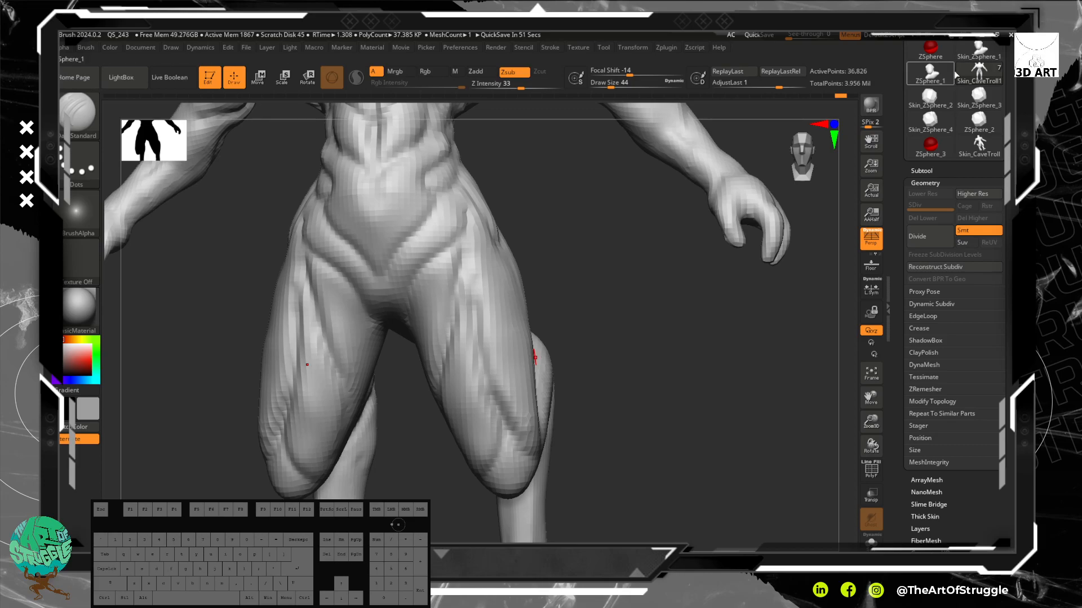
pyautogui.moveTo(956, 74)
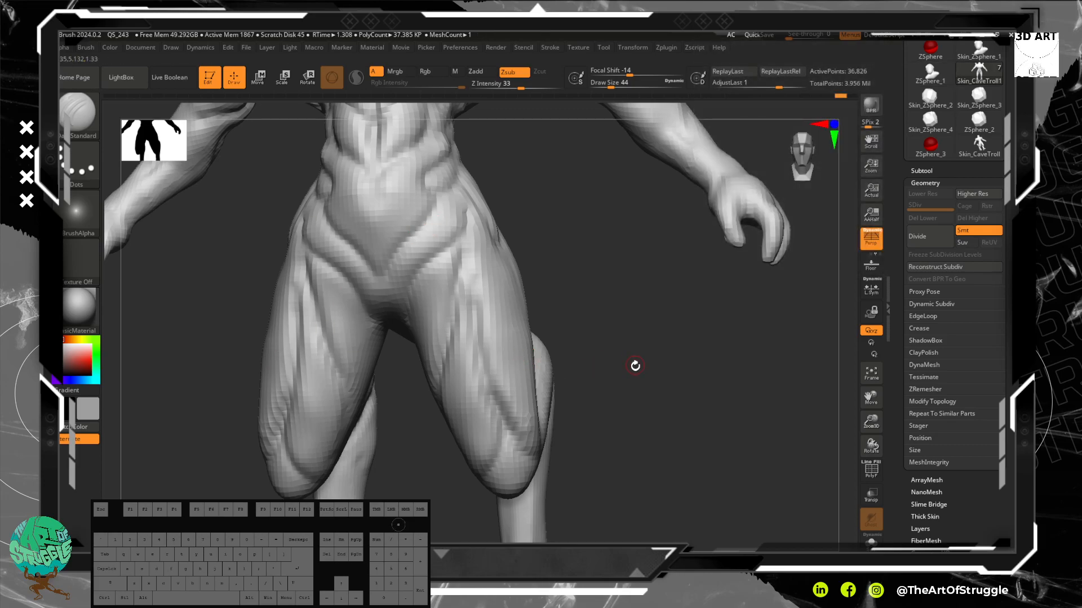
pyautogui.moveTo(623, 382); pyautogui.dragTo(479, 379)
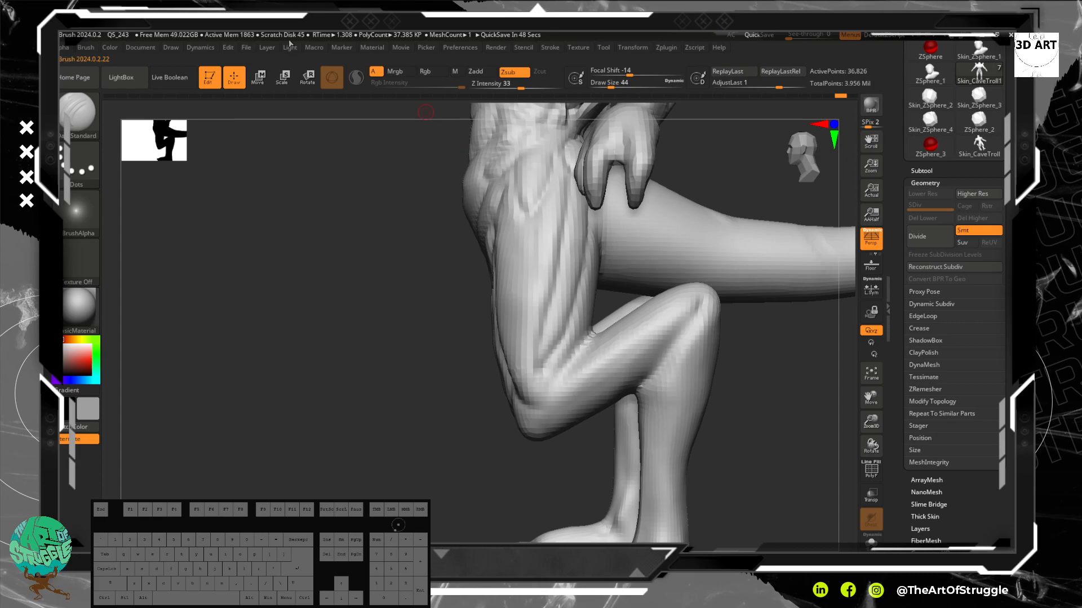
pyautogui.moveTo(458, 316)
pyautogui.keyDown('alt'); pyautogui.mouseDown()
pyautogui.moveTo(423, 199)
pyautogui.moveTo(472, 413)
pyautogui.mouseUp(); pyautogui.keyUp('alt')
pyautogui.moveTo(461, 361); pyautogui.dragTo(540, 294)
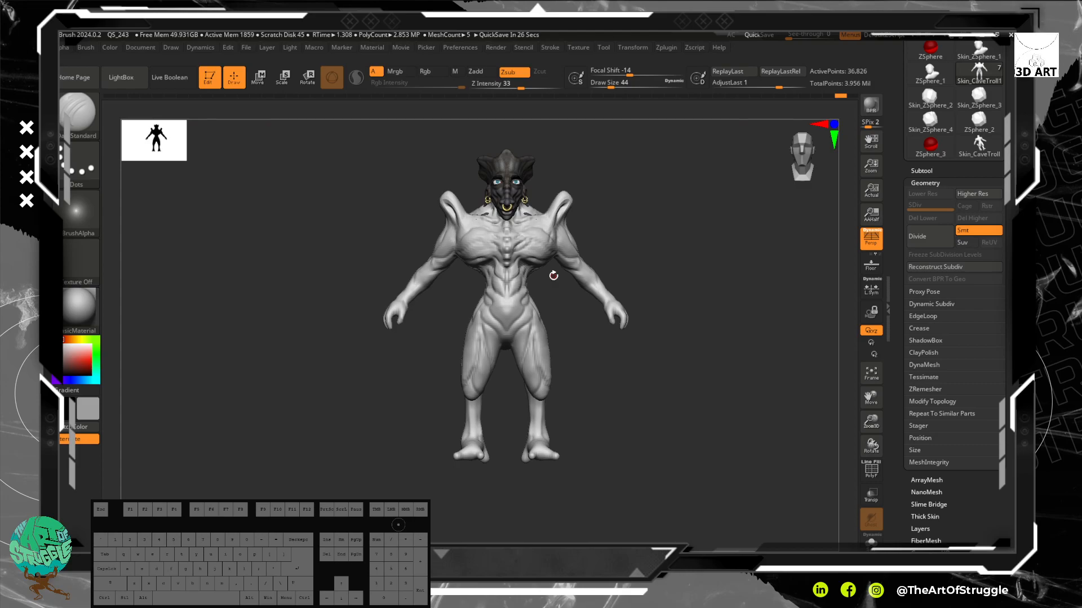
pyautogui.moveTo(646, 311); pyautogui.dragTo(641, 341)
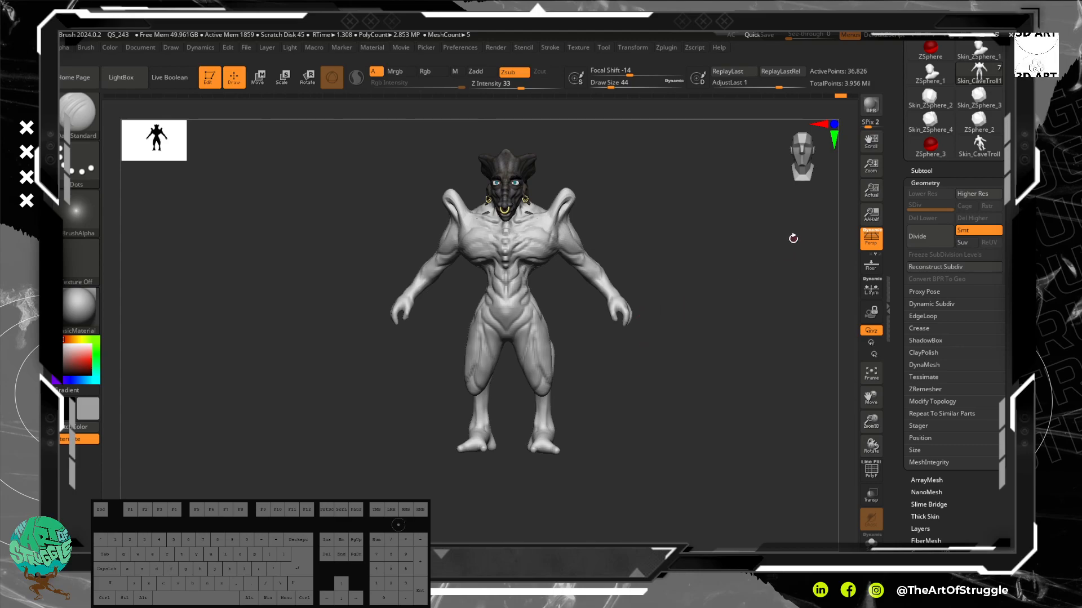
pyautogui.press('alt')
pyautogui.keyDown('alt'); pyautogui.moveTo(619, 307); pyautogui.dragTo(726, 454); pyautogui.keyUp('alt')
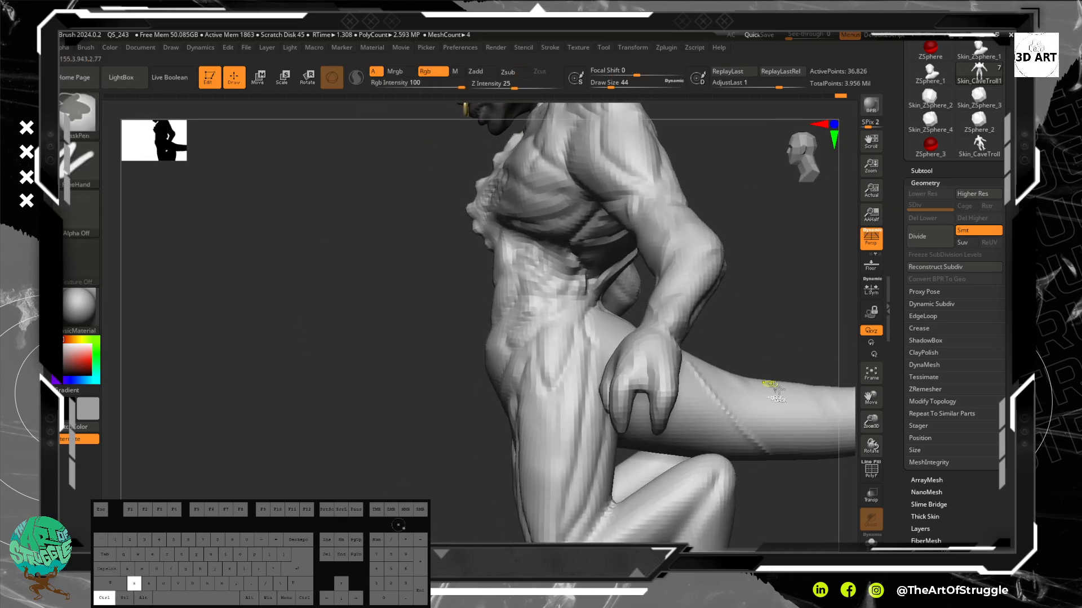
pyautogui.keyDown('alt'); pyautogui.moveTo(792, 502); pyautogui.dragTo(642, 262); pyautogui.keyUp('alt')
pyautogui.moveTo(648, 354); pyautogui.dragTo(605, 338)
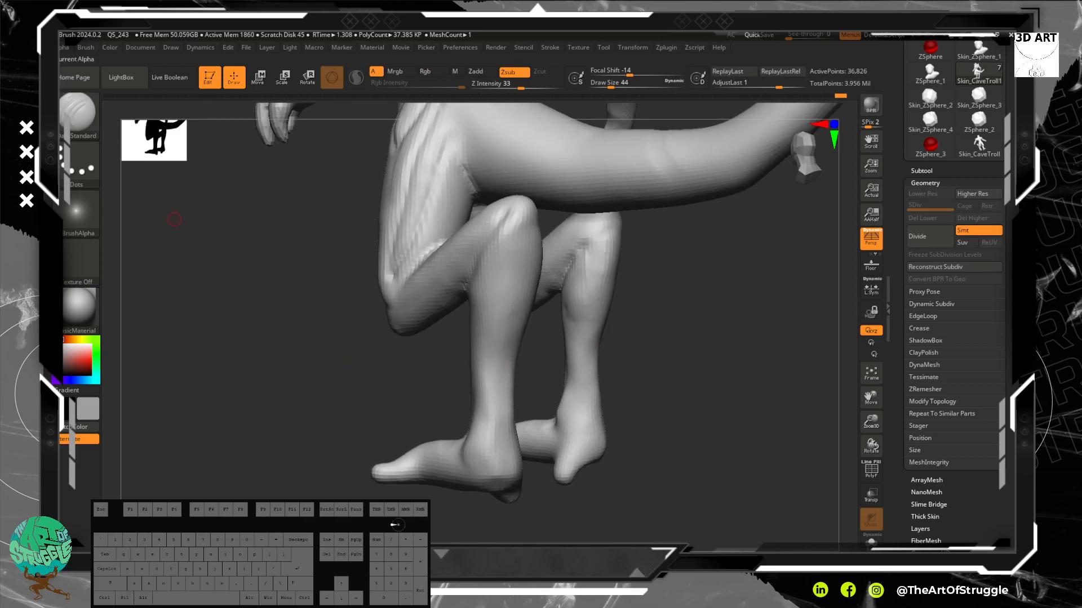
pyautogui.moveTo(78, 213)
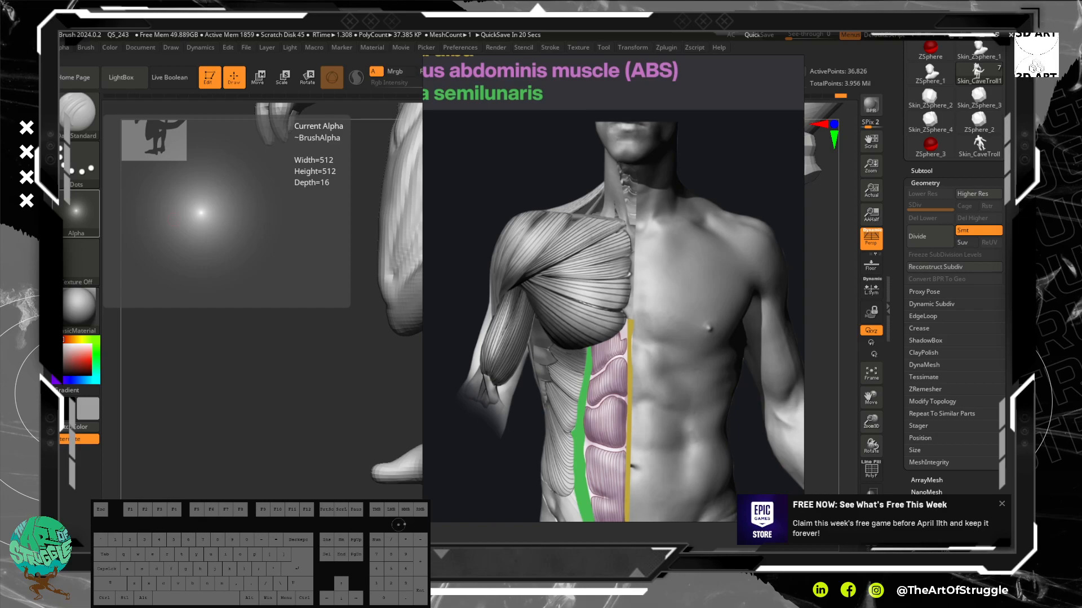
# Switch to the anatomy reference board, dismiss the Epic Games notification, and look through the muscle reference images.
pyautogui.rightClick(588, 272)
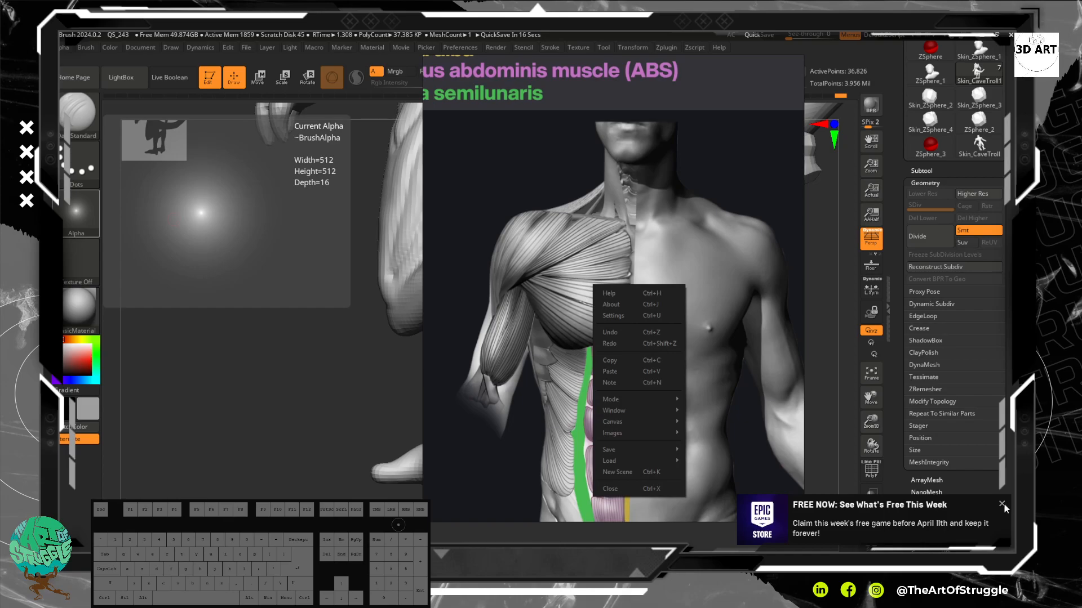
pyautogui.click(1002, 504)
pyautogui.scroll(-6, 657, 347)
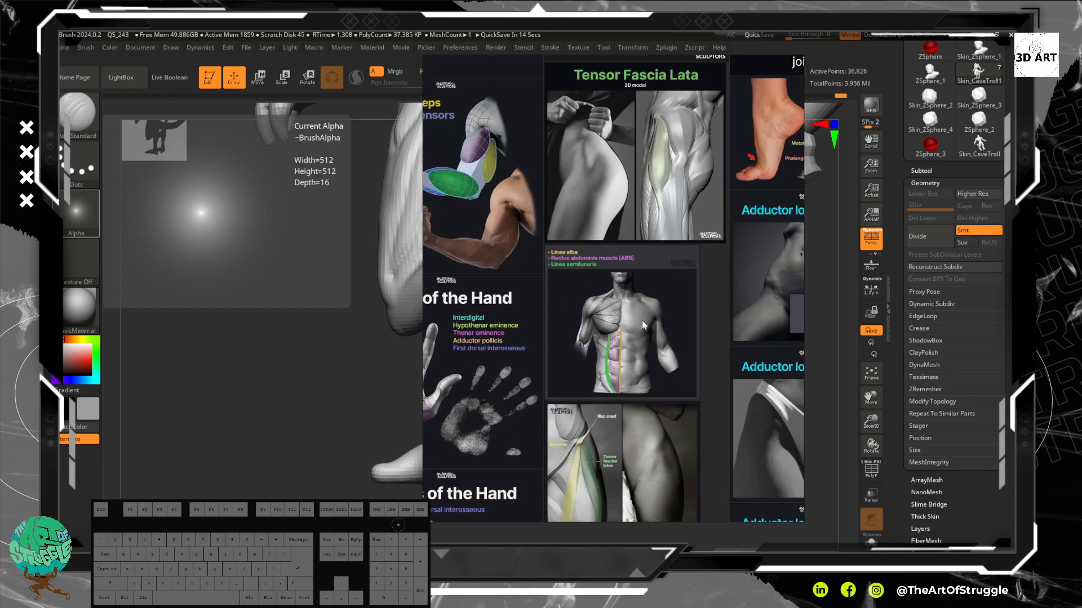
pyautogui.scroll(-4, 611, 355)
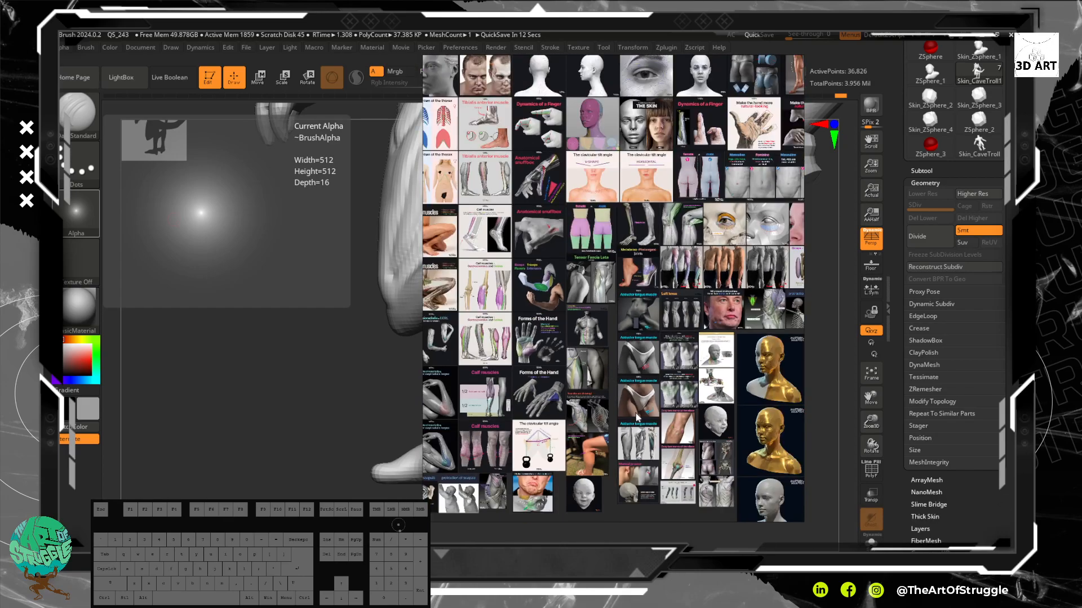
pyautogui.scroll(4, 638, 372)
pyautogui.scroll(-2, 635, 354)
pyautogui.scroll(3, 632, 332)
pyautogui.scroll(-4, 631, 327)
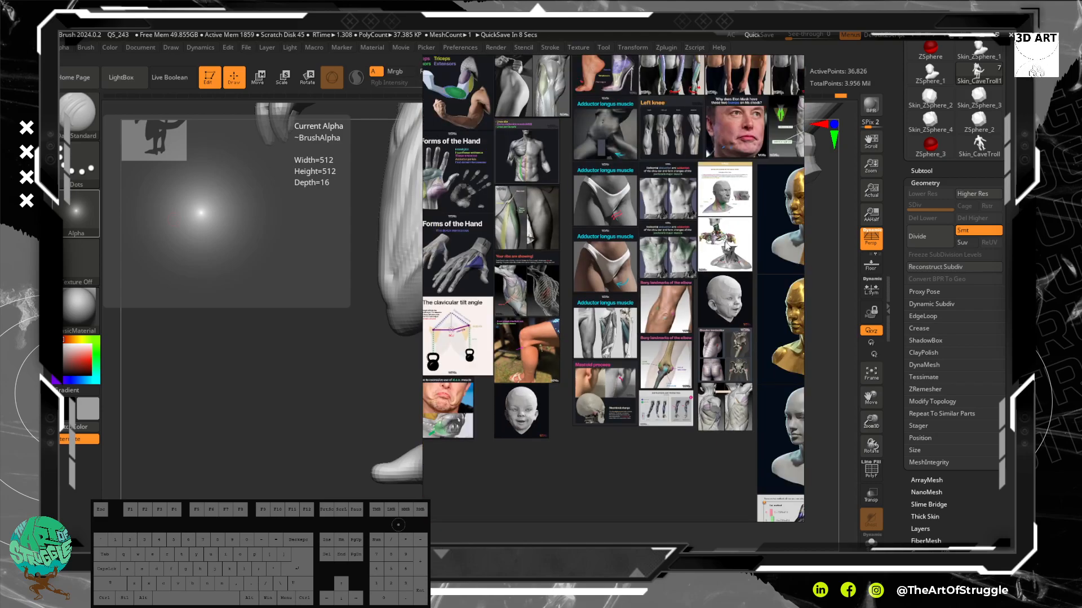
pyautogui.scroll(4, 639, 125)
pyautogui.scroll(5, 623, 147)
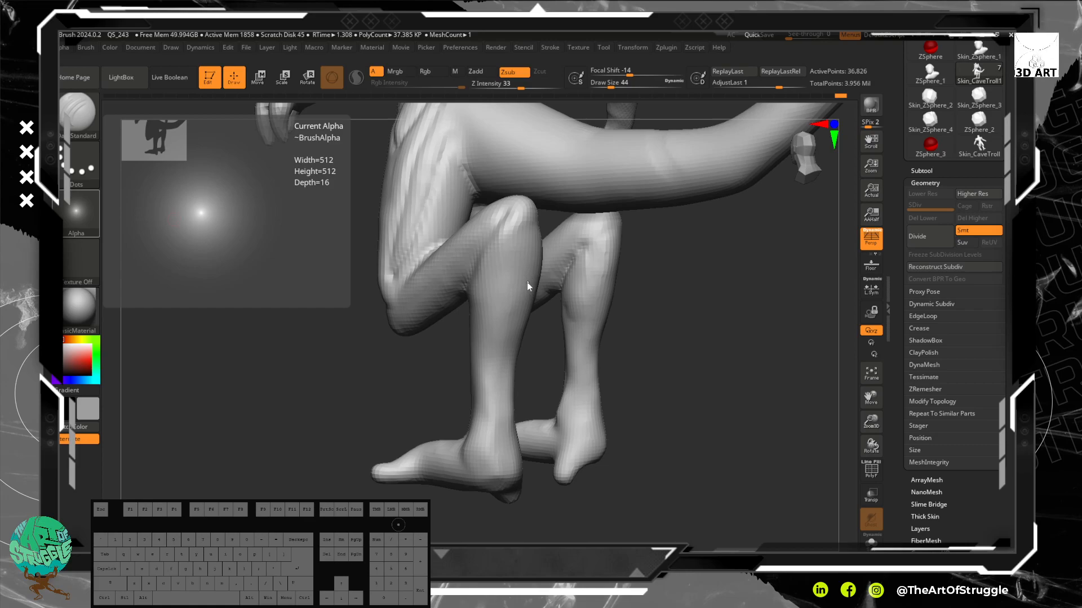
# Return to the sculpt and carve a groove down the calf's side and around the back to outline the muscle's lower edge.
pyautogui.moveTo(526, 281); pyautogui.dragTo(523, 310)
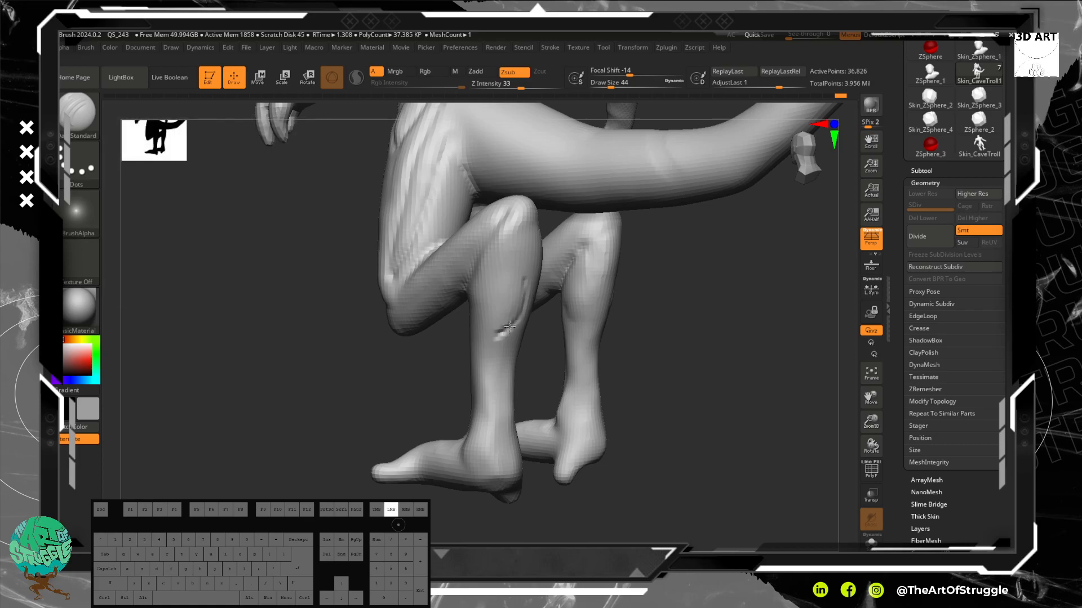
pyautogui.moveTo(686, 321)
pyautogui.mouseDown()
pyautogui.moveTo(656, 333)
pyautogui.moveTo(668, 333)
pyautogui.mouseUp()
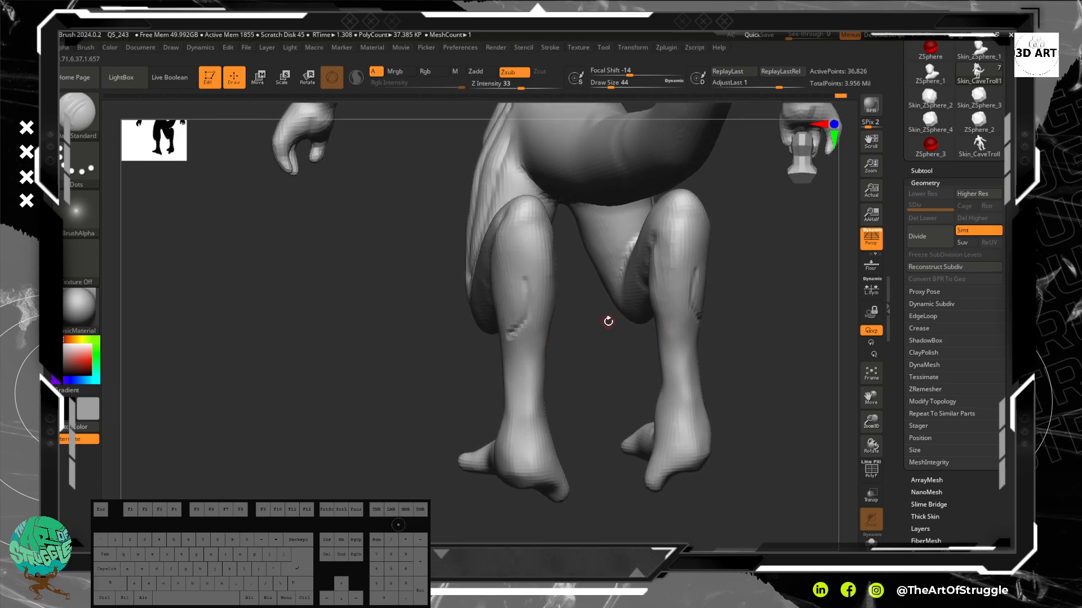
pyautogui.moveTo(533, 254)
pyautogui.mouseDown()
pyautogui.moveTo(530, 315)
pyautogui.moveTo(510, 334)
pyautogui.mouseUp()
pyautogui.moveTo(580, 328); pyautogui.dragTo(544, 322)
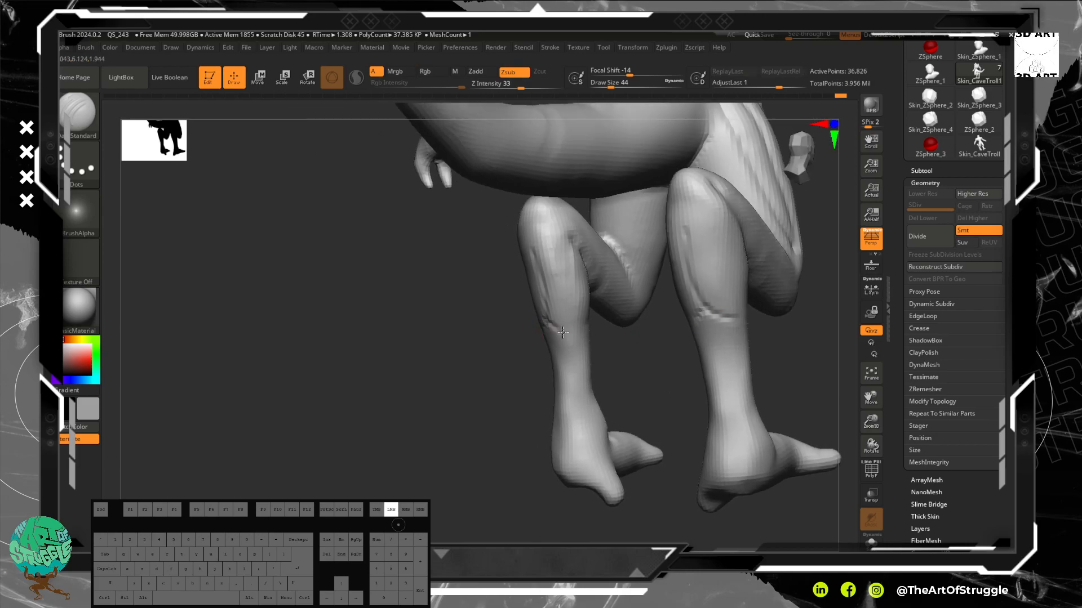
pyautogui.moveTo(620, 352); pyautogui.dragTo(601, 326)
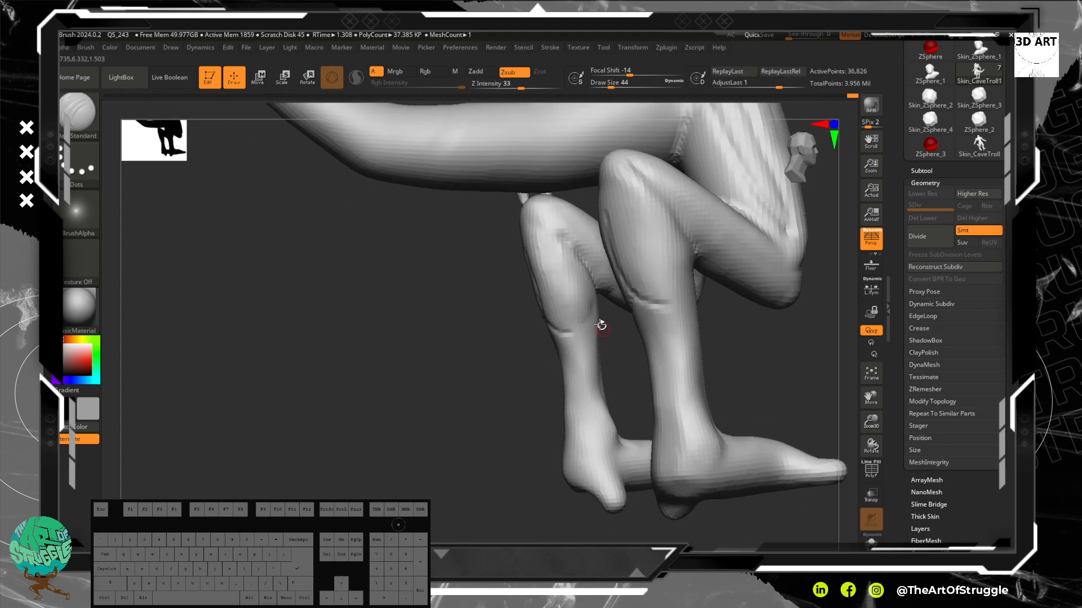
pyautogui.moveTo(514, 335); pyautogui.dragTo(583, 329)
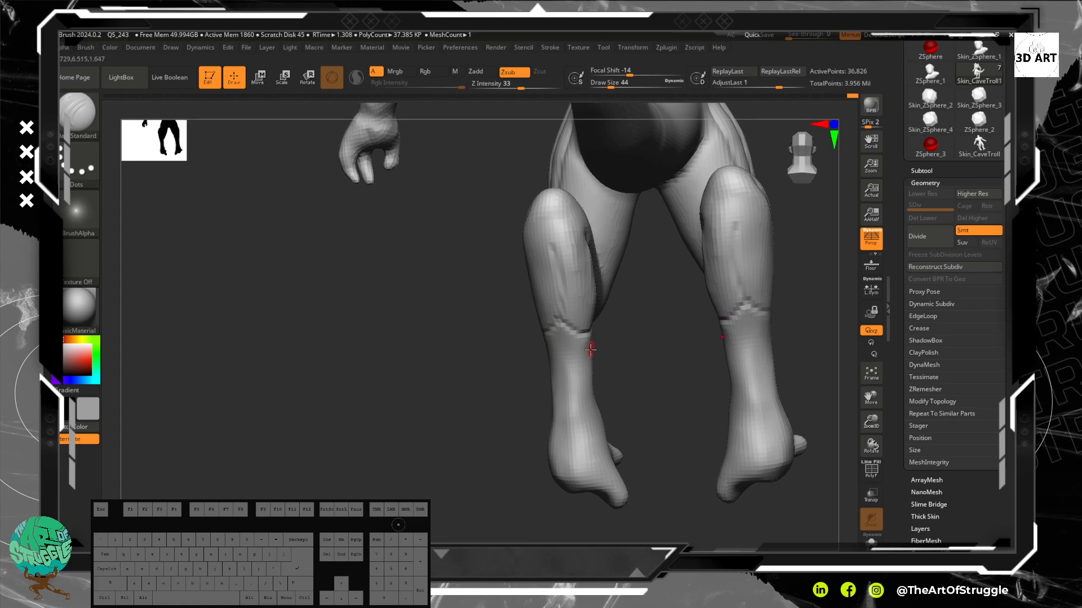
# Carve the outer calf's front boundary from the upper rear bend down to the lower groove, undoing the last stroke.
pyautogui.moveTo(640, 362); pyautogui.dragTo(582, 350)
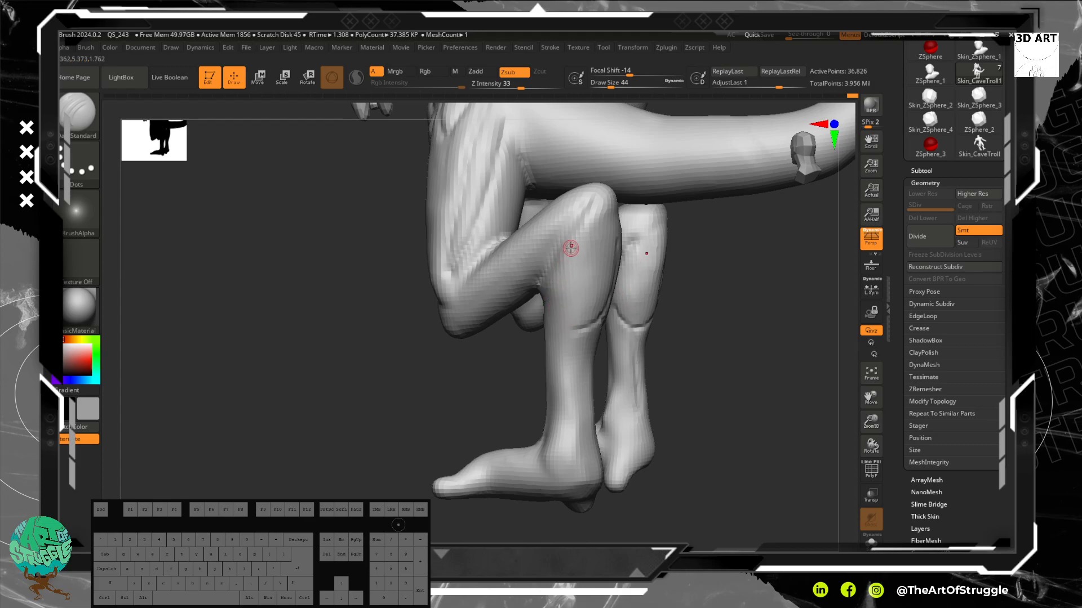
pyautogui.moveTo(573, 237); pyautogui.dragTo(575, 231)
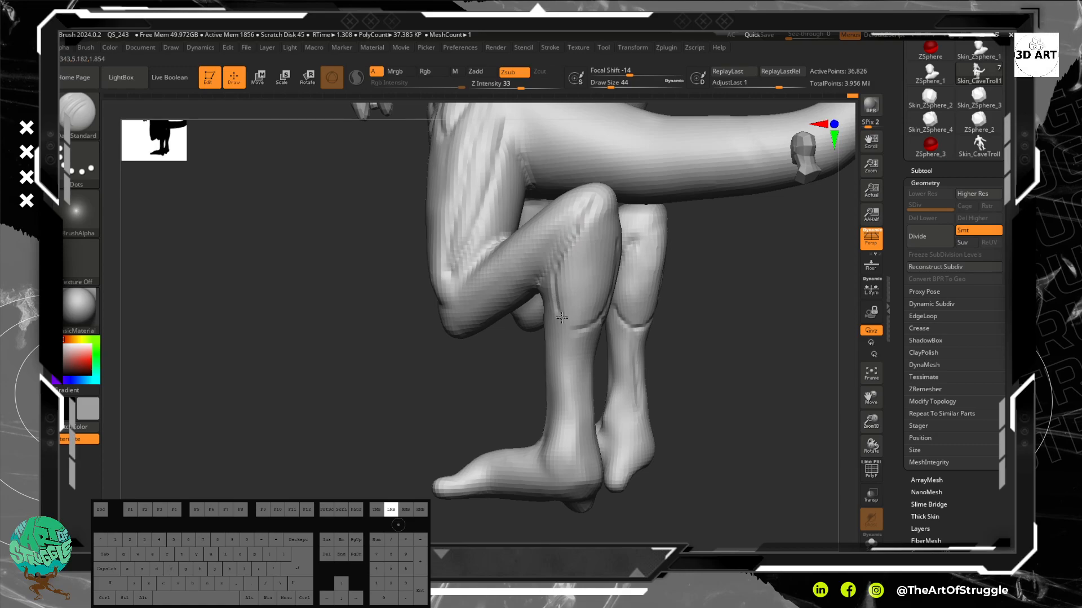
pyautogui.moveTo(569, 325); pyautogui.dragTo(572, 322)
pyautogui.moveTo(587, 234)
pyautogui.mouseDown()
pyautogui.moveTo(580, 250)
pyautogui.moveTo(581, 242)
pyautogui.mouseUp()
pyautogui.press('ctrl')
pyautogui.hotkey('ctrl', 'z')
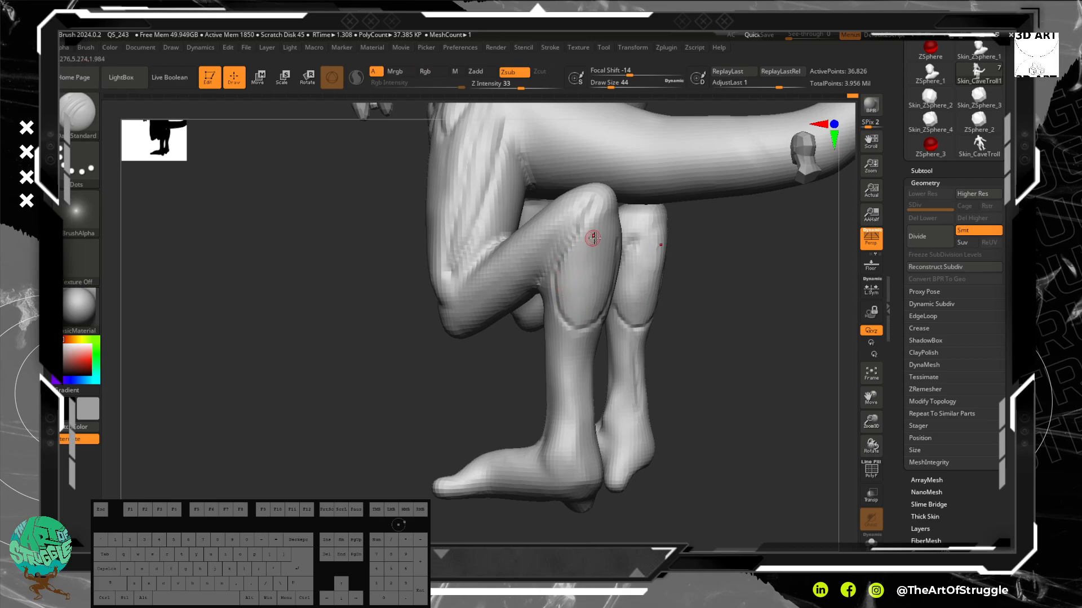
# Carve lengthwise grooves on the upper back and inner side of the calf.
pyautogui.moveTo(744, 235)
pyautogui.mouseDown()
pyautogui.moveTo(600, 223)
pyautogui.moveTo(605, 198)
pyautogui.moveTo(631, 217)
pyautogui.mouseUp()
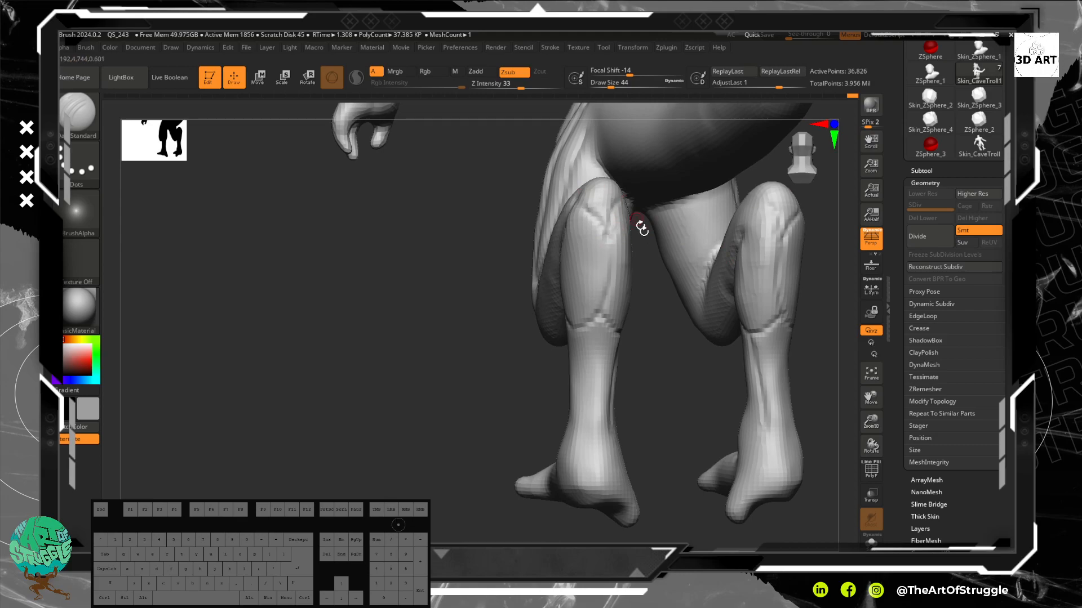
pyautogui.moveTo(648, 305); pyautogui.dragTo(633, 290)
pyautogui.moveTo(637, 210)
pyautogui.mouseDown()
pyautogui.moveTo(634, 220)
pyautogui.moveTo(639, 197)
pyautogui.moveTo(621, 206)
pyautogui.mouseUp()
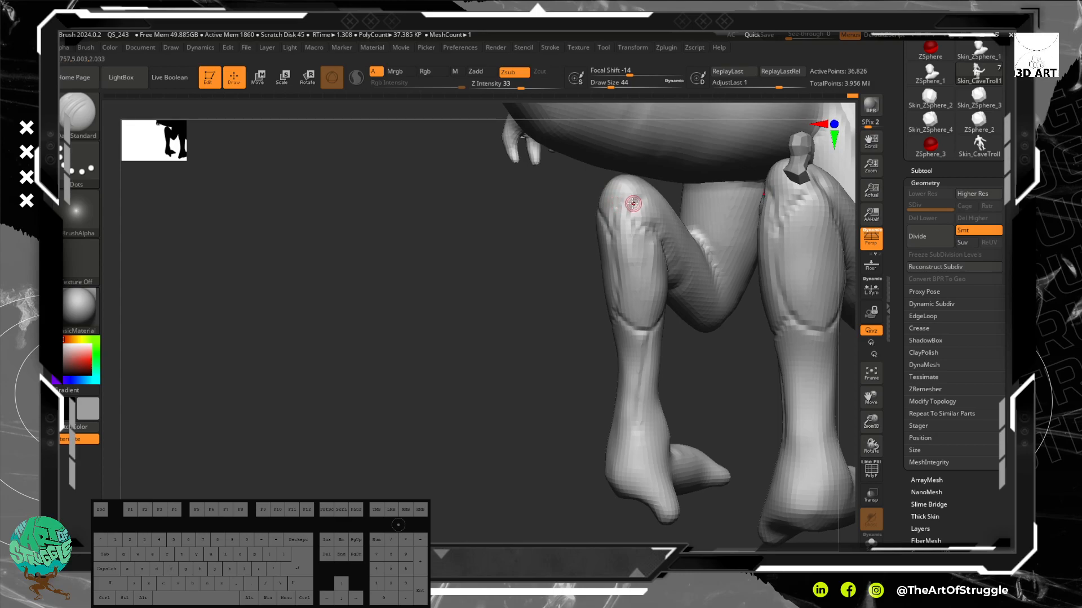
pyautogui.moveTo(649, 180)
pyautogui.mouseDown()
pyautogui.moveTo(666, 186)
pyautogui.moveTo(657, 210)
pyautogui.moveTo(663, 187)
pyautogui.moveTo(606, 198)
pyautogui.moveTo(621, 196)
pyautogui.mouseUp()
pyautogui.hotkey('ctrl', 'z')
pyautogui.click(536, 231)
pyautogui.hotkey('ctrl', 'z')
pyautogui.hotkey('ctrl', 'z')
pyautogui.click(544, 209)
# Deepen the notches at the top rear of the calf and sharpen the groove along its lower edge.
pyautogui.moveTo(544, 209); pyautogui.dragTo(600, 208)
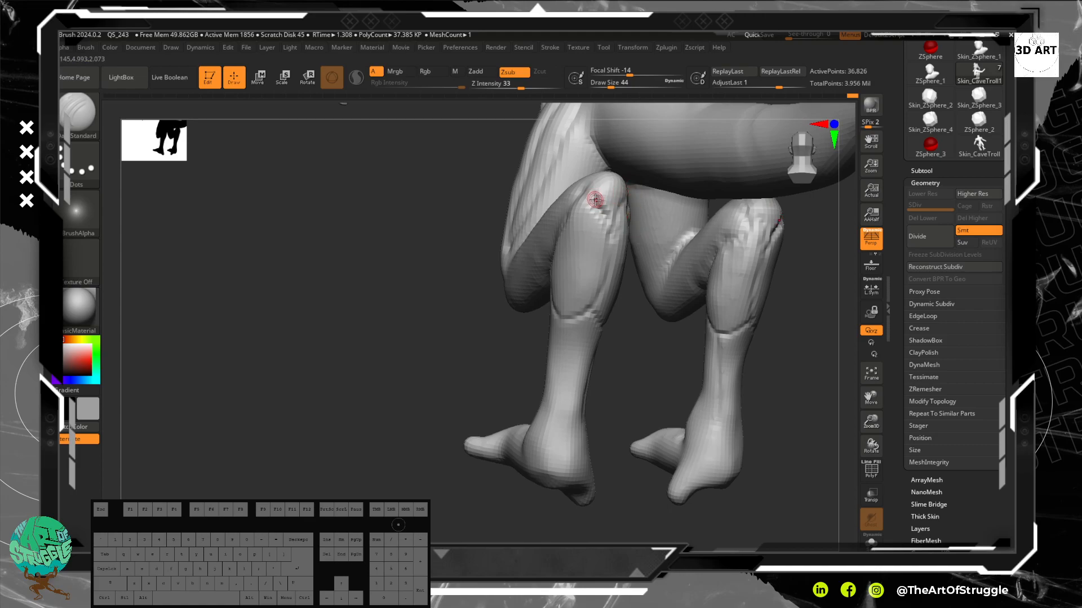
pyautogui.moveTo(591, 191)
pyautogui.mouseDown()
pyautogui.moveTo(620, 196)
pyautogui.moveTo(599, 206)
pyautogui.mouseUp()
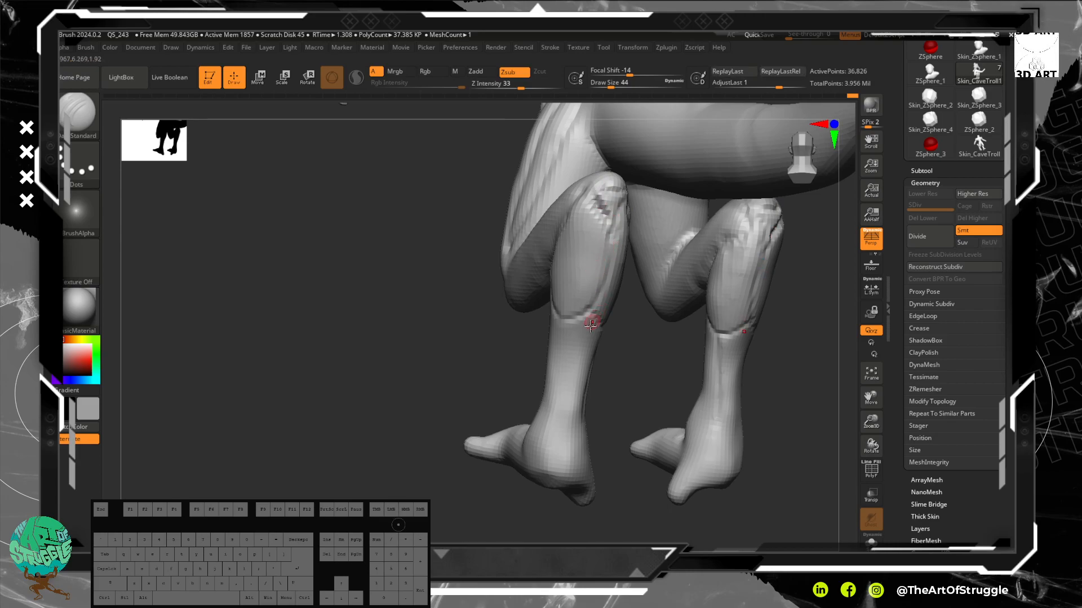
pyautogui.moveTo(555, 323); pyautogui.dragTo(556, 321)
# Carve tendon grooves down both sides of the lower leg from beneath the calf muscle to the ankle.
pyautogui.moveTo(556, 371); pyautogui.dragTo(556, 442)
pyautogui.moveTo(637, 396)
pyautogui.mouseDown()
pyautogui.moveTo(610, 397)
pyautogui.moveTo(587, 347)
pyautogui.mouseUp()
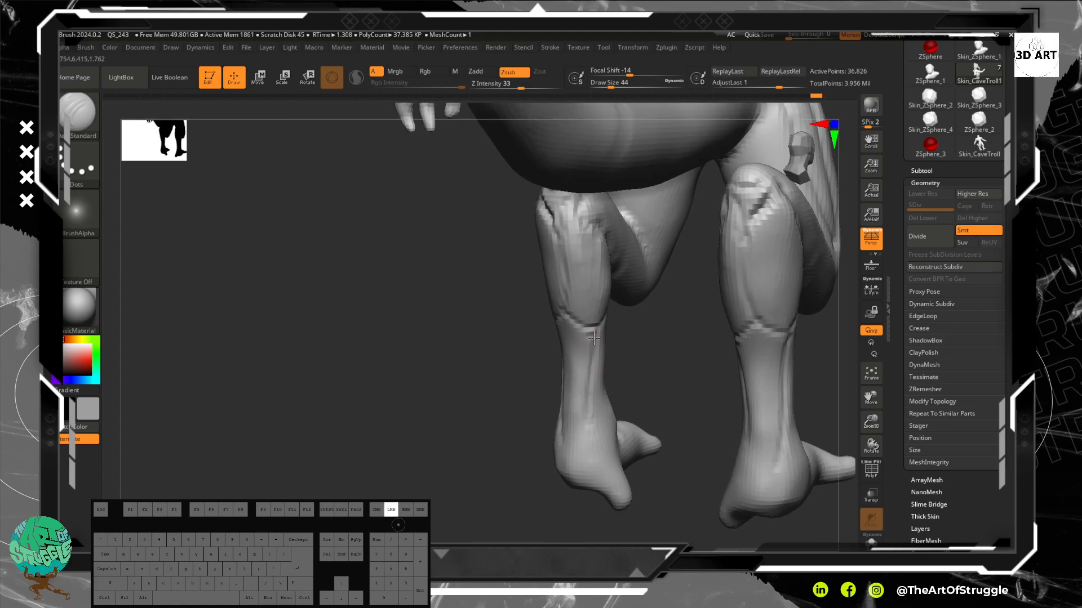
pyautogui.moveTo(658, 387)
pyautogui.mouseDown()
pyautogui.moveTo(623, 396)
pyautogui.moveTo(668, 380)
pyautogui.moveTo(660, 384)
pyautogui.mouseUp()
pyautogui.moveTo(586, 431); pyautogui.dragTo(594, 466)
pyautogui.moveTo(514, 402)
pyautogui.mouseDown()
pyautogui.moveTo(560, 424)
pyautogui.moveTo(545, 463)
pyautogui.mouseUp()
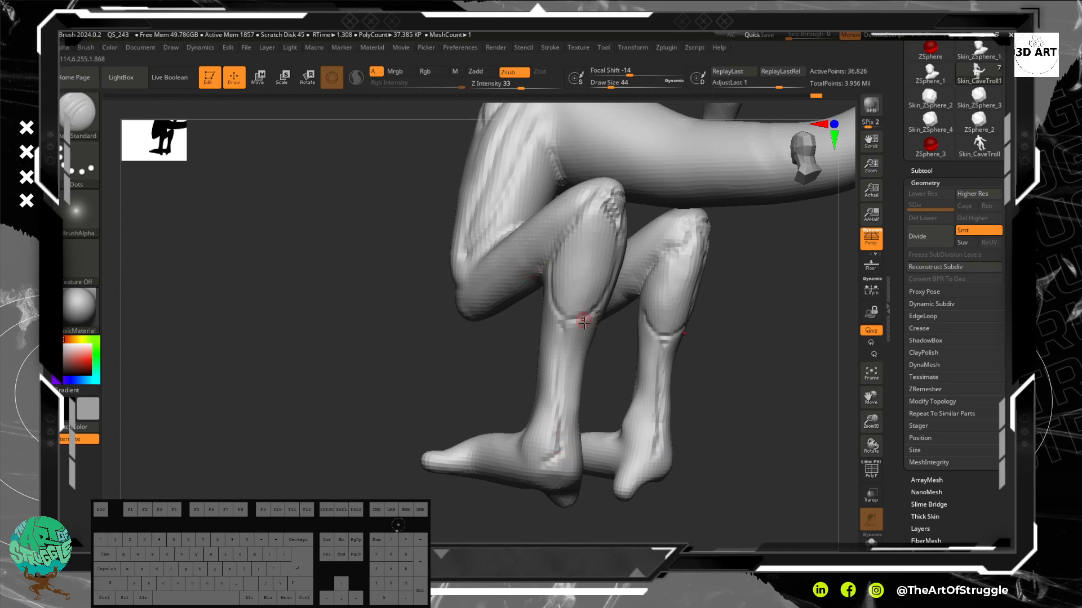
# Build up the outer calf's muscle mass with the ClayBuildup brush at draw size 68 and smooth its rear edge.
pyautogui.press('b')
pyautogui.press('c')
pyautogui.press('b')
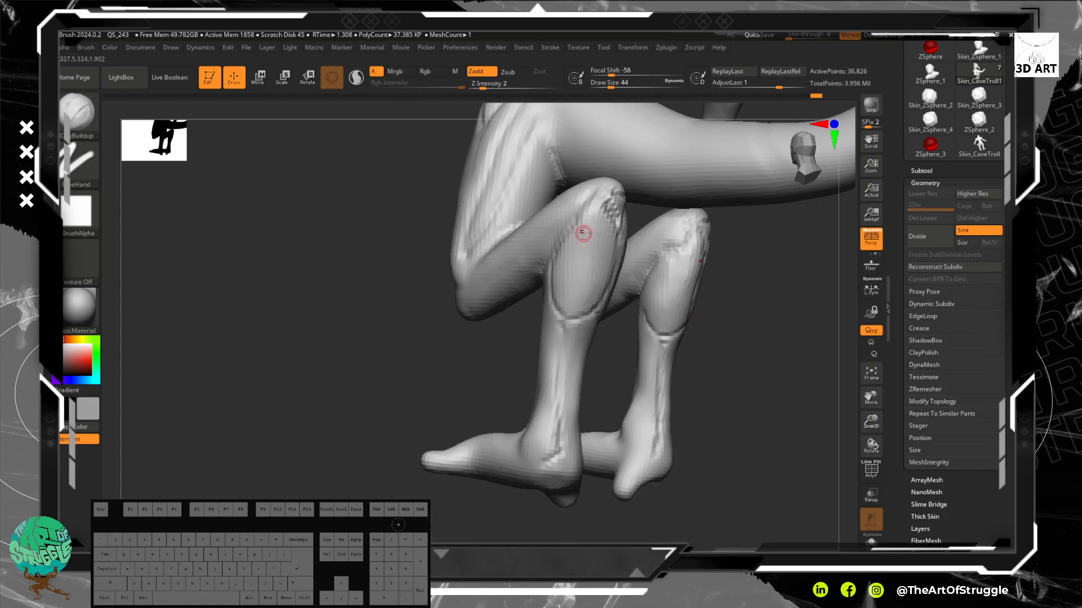
pyautogui.press(']')
pyautogui.moveTo(567, 270)
pyautogui.mouseDown()
pyautogui.moveTo(577, 258)
pyautogui.moveTo(575, 304)
pyautogui.moveTo(575, 263)
pyautogui.mouseUp()
pyautogui.moveTo(575, 262)
pyautogui.mouseDown()
pyautogui.moveTo(600, 270)
pyautogui.moveTo(603, 232)
pyautogui.mouseUp()
pyautogui.moveTo(577, 286)
pyautogui.mouseDown()
pyautogui.moveTo(586, 309)
pyautogui.moveTo(601, 273)
pyautogui.moveTo(579, 282)
pyautogui.moveTo(594, 292)
pyautogui.mouseUp()
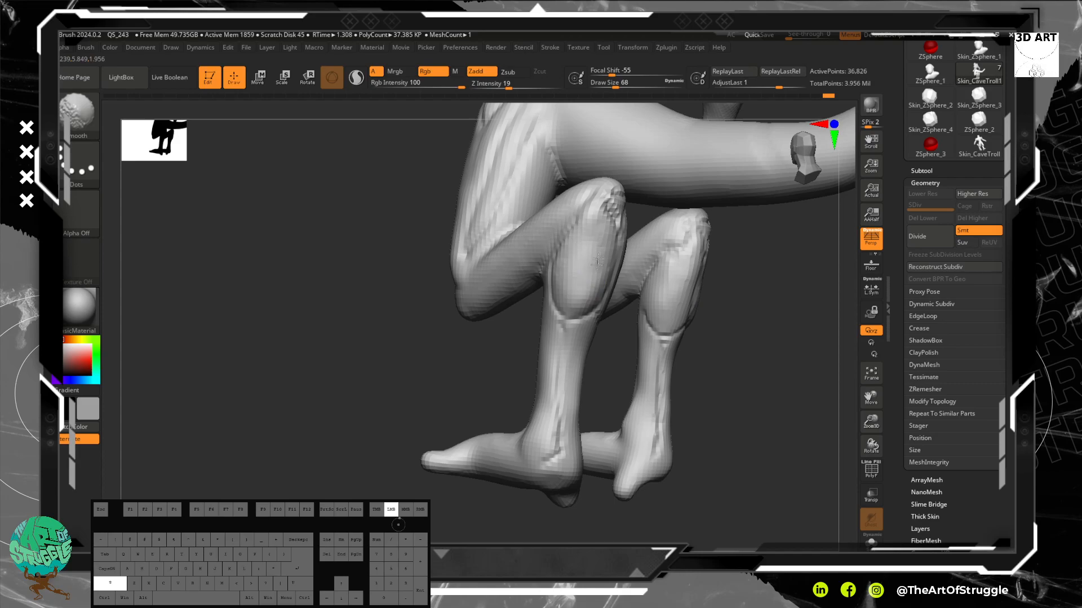
pyautogui.keyDown('shift'); pyautogui.moveTo(599, 256); pyautogui.dragTo(600, 265); pyautogui.keyUp('shift')
# Build up the inner side of the calf with clay strokes and smooth the added volume.
pyautogui.moveTo(762, 307); pyautogui.dragTo(722, 297)
pyautogui.moveTo(631, 299); pyautogui.dragTo(633, 249)
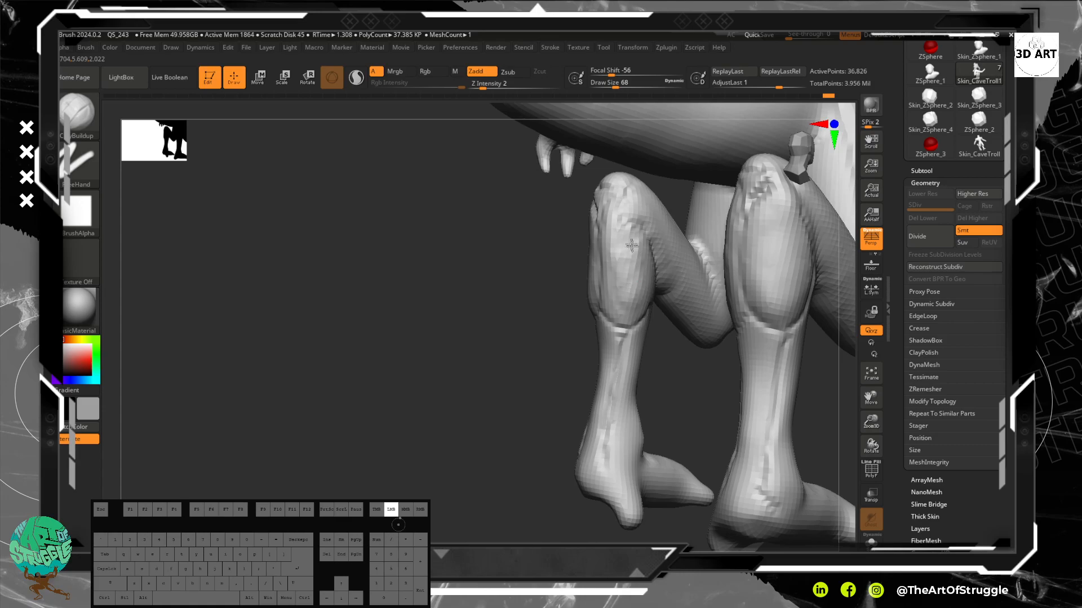
pyautogui.moveTo(625, 313)
pyautogui.mouseDown()
pyautogui.moveTo(638, 313)
pyautogui.moveTo(623, 265)
pyautogui.moveTo(615, 271)
pyautogui.moveTo(626, 248)
pyautogui.moveTo(643, 290)
pyautogui.moveTo(627, 284)
pyautogui.moveTo(639, 296)
pyautogui.moveTo(644, 284)
pyautogui.mouseUp()
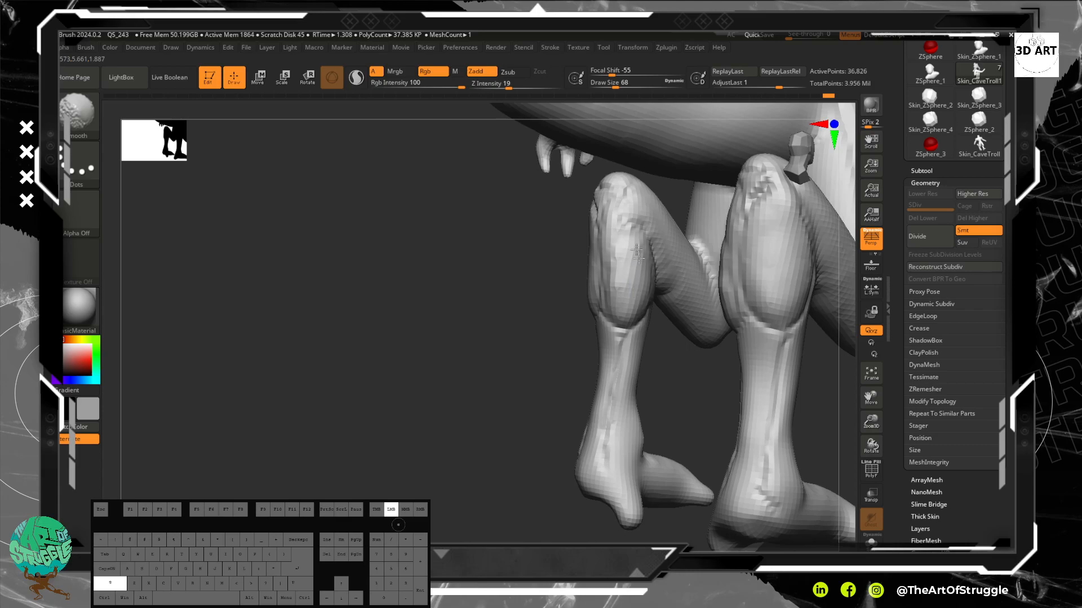
pyautogui.keyDown('shift'); pyautogui.moveTo(626, 238); pyautogui.dragTo(624, 274); pyautogui.keyUp('shift')
# Carve the inner side of the lower leg from beneath the calf muscle down to the ankle with ClayBuildup.
pyautogui.moveTo(569, 299)
pyautogui.mouseDown()
pyautogui.moveTo(551, 292)
pyautogui.moveTo(592, 294)
pyautogui.moveTo(583, 377)
pyautogui.mouseUp()
pyautogui.moveTo(590, 331); pyautogui.dragTo(583, 383)
pyautogui.moveTo(661, 385)
pyautogui.mouseDown()
pyautogui.moveTo(635, 381)
pyautogui.moveTo(622, 363)
pyautogui.mouseUp()
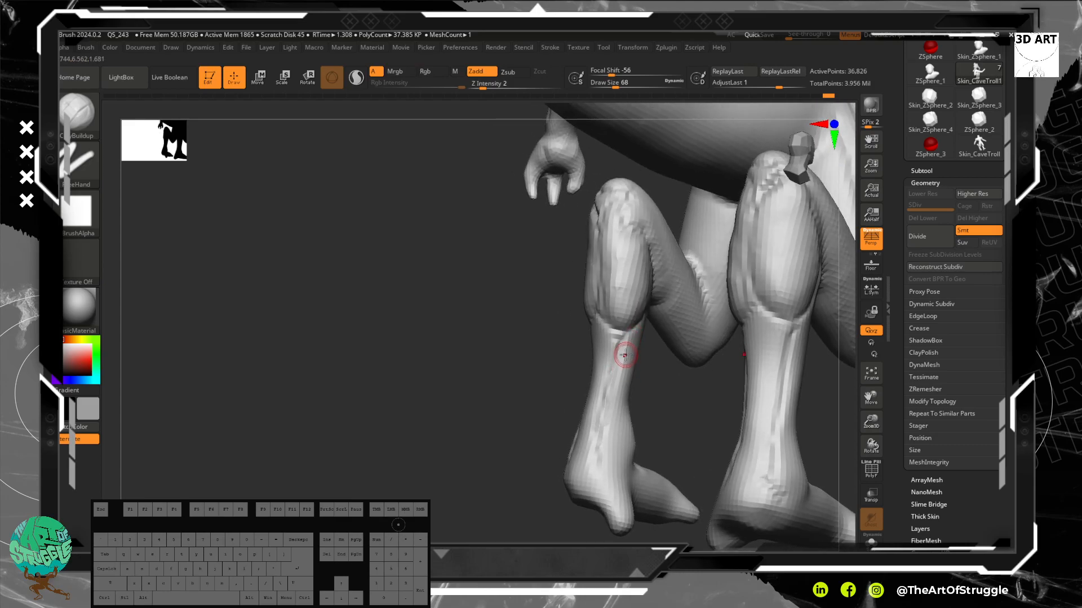
pyautogui.keyDown('alt'); pyautogui.moveTo(627, 339); pyautogui.dragTo(616, 419); pyautogui.keyUp('alt')
pyautogui.keyDown('alt'); pyautogui.moveTo(631, 331); pyautogui.dragTo(614, 429); pyautogui.keyUp('alt')
pyautogui.keyDown('alt'); pyautogui.moveTo(616, 387); pyautogui.dragTo(610, 451); pyautogui.keyUp('alt')
# Carve the outer side of the lower leg from beneath the calf to the ankle and smooth the ankle area.
pyautogui.moveTo(660, 338); pyautogui.dragTo(694, 353)
pyautogui.moveTo(656, 384)
pyautogui.mouseDown()
pyautogui.moveTo(710, 405)
pyautogui.moveTo(667, 408)
pyautogui.moveTo(731, 384)
pyautogui.moveTo(727, 420)
pyautogui.mouseUp()
pyautogui.keyDown('alt'); pyautogui.moveTo(729, 372); pyautogui.dragTo(725, 438); pyautogui.keyUp('alt')
pyautogui.keyDown('alt'); pyautogui.moveTo(731, 367); pyautogui.dragTo(734, 470); pyautogui.keyUp('alt')
pyautogui.moveTo(794, 431); pyautogui.dragTo(778, 422)
pyautogui.moveTo(728, 447)
pyautogui.keyDown('alt'); pyautogui.mouseDown()
pyautogui.moveTo(725, 361)
pyautogui.moveTo(737, 439)
pyautogui.mouseUp(); pyautogui.keyUp('alt')
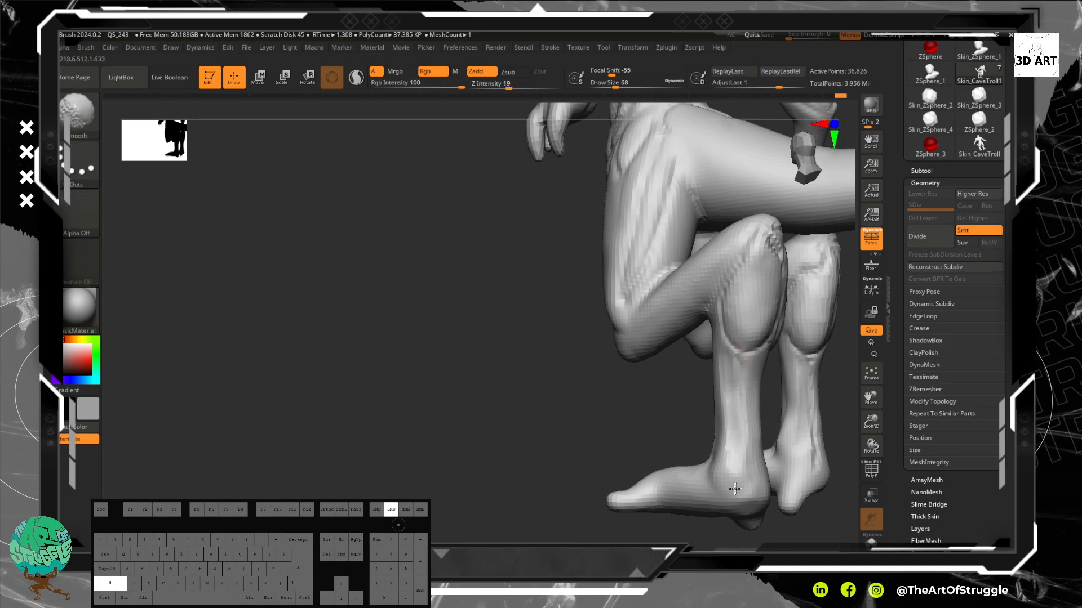
pyautogui.keyDown('shift'); pyautogui.moveTo(735, 488); pyautogui.dragTo(736, 485); pyautogui.keyUp('shift')
# Smooth the inner edge of the lower leg from beneath the calf to the heel.
pyautogui.moveTo(777, 407)
pyautogui.keyDown('alt'); pyautogui.mouseDown()
pyautogui.moveTo(675, 421)
pyautogui.moveTo(761, 413)
pyautogui.moveTo(659, 406)
pyautogui.mouseUp(); pyautogui.keyUp('alt')
pyautogui.keyDown('shift'); pyautogui.moveTo(675, 496); pyautogui.dragTo(672, 508); pyautogui.keyUp('shift')
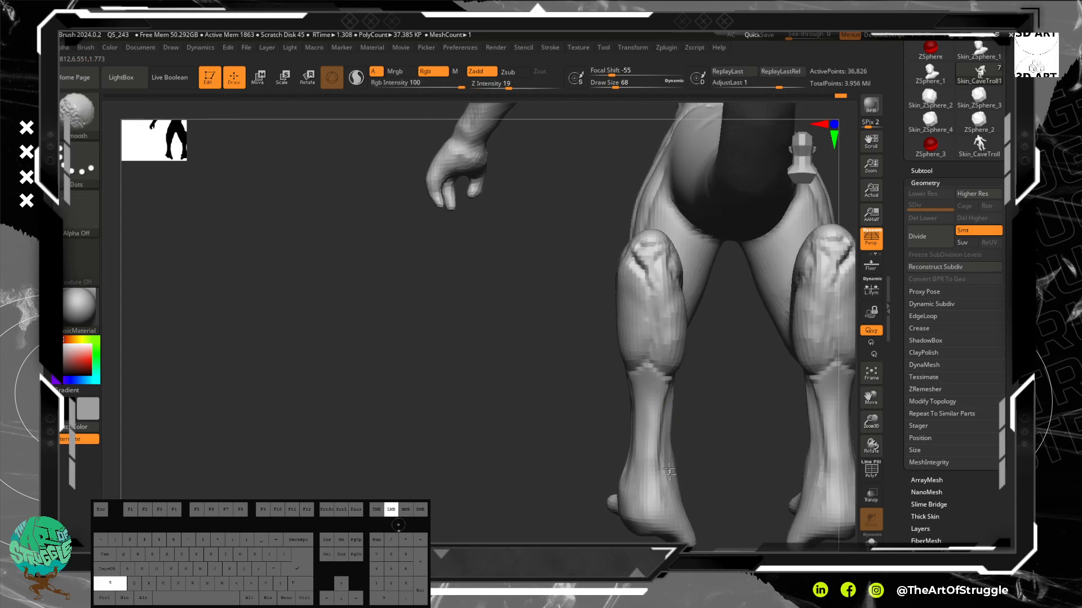
pyautogui.keyDown('shift'); pyautogui.moveTo(671, 383); pyautogui.dragTo(686, 509); pyautogui.keyUp('shift')
# Build up the upper part of the shin with repeated lengthwise clay strokes.
pyautogui.moveTo(723, 468)
pyautogui.keyDown('alt'); pyautogui.mouseDown()
pyautogui.moveTo(649, 434)
pyautogui.moveTo(666, 447)
pyautogui.moveTo(710, 434)
pyautogui.moveTo(673, 428)
pyautogui.moveTo(689, 356)
pyautogui.mouseUp(); pyautogui.keyUp('alt')
pyautogui.moveTo(708, 422); pyautogui.dragTo(699, 350)
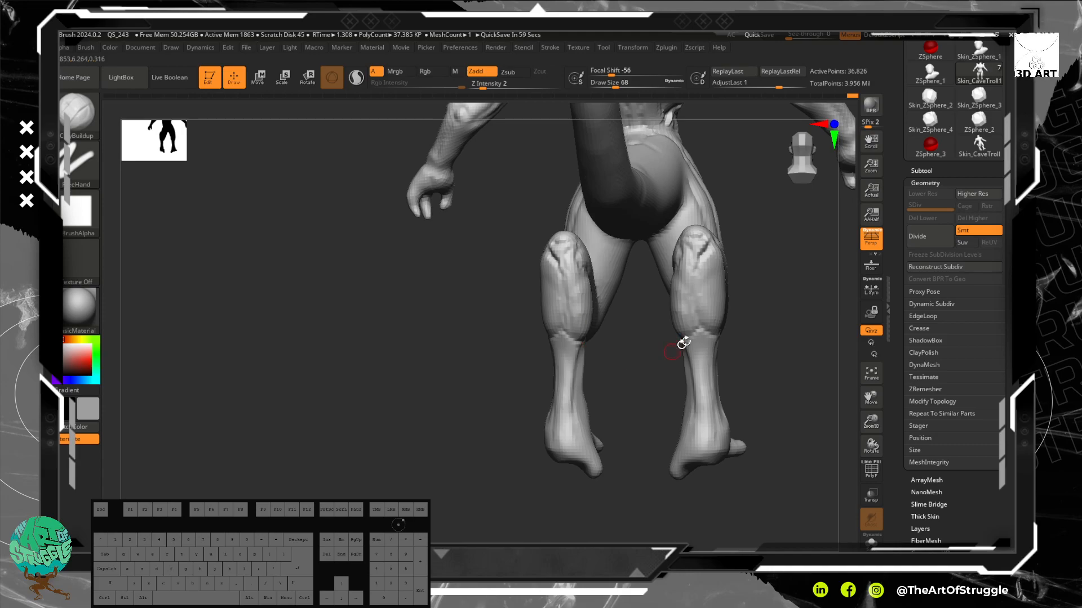
pyautogui.moveTo(787, 259)
pyautogui.mouseDown()
pyautogui.moveTo(717, 288)
pyautogui.moveTo(744, 360)
pyautogui.moveTo(712, 272)
pyautogui.moveTo(684, 332)
pyautogui.mouseUp()
pyautogui.moveTo(681, 281); pyautogui.dragTo(688, 356)
pyautogui.moveTo(682, 289); pyautogui.dragTo(686, 324)
pyautogui.moveTo(683, 298); pyautogui.dragTo(686, 327)
pyautogui.moveTo(683, 293); pyautogui.dragTo(687, 354)
pyautogui.moveTo(685, 310); pyautogui.dragTo(686, 340)
pyautogui.moveTo(683, 316); pyautogui.dragTo(686, 364)
# Extend the shin ridge from just below the bent knee down to the top of the foot with clay strokes.
pyautogui.moveTo(683, 283)
pyautogui.mouseDown()
pyautogui.moveTo(685, 362)
pyautogui.moveTo(684, 346)
pyautogui.moveTo(721, 338)
pyautogui.mouseUp()
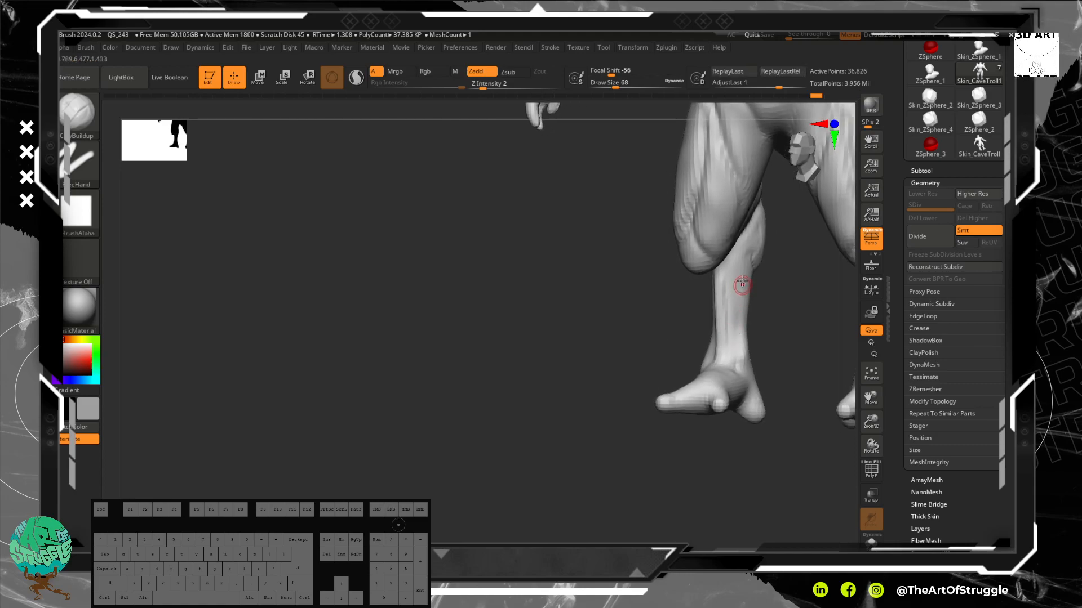
pyautogui.click(738, 255)
pyautogui.moveTo(742, 259); pyautogui.dragTo(738, 307)
pyautogui.moveTo(737, 304); pyautogui.dragTo(730, 369)
pyautogui.moveTo(782, 313)
pyautogui.mouseDown()
pyautogui.moveTo(729, 282)
pyautogui.moveTo(745, 313)
pyautogui.mouseUp()
pyautogui.click(754, 260)
pyautogui.moveTo(747, 307); pyautogui.dragTo(736, 354)
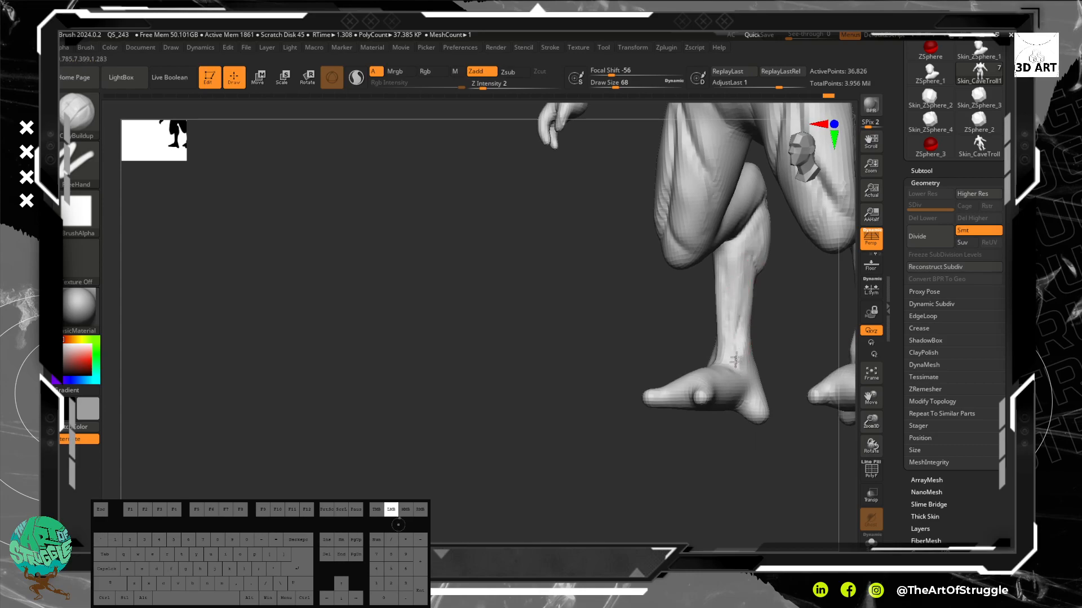
# Smooth the inner lower leg above the ankle, undoing a trial carving stroke along it.
pyautogui.moveTo(790, 321)
pyautogui.mouseDown()
pyautogui.moveTo(777, 314)
pyautogui.moveTo(794, 342)
pyautogui.moveTo(753, 331)
pyautogui.mouseUp()
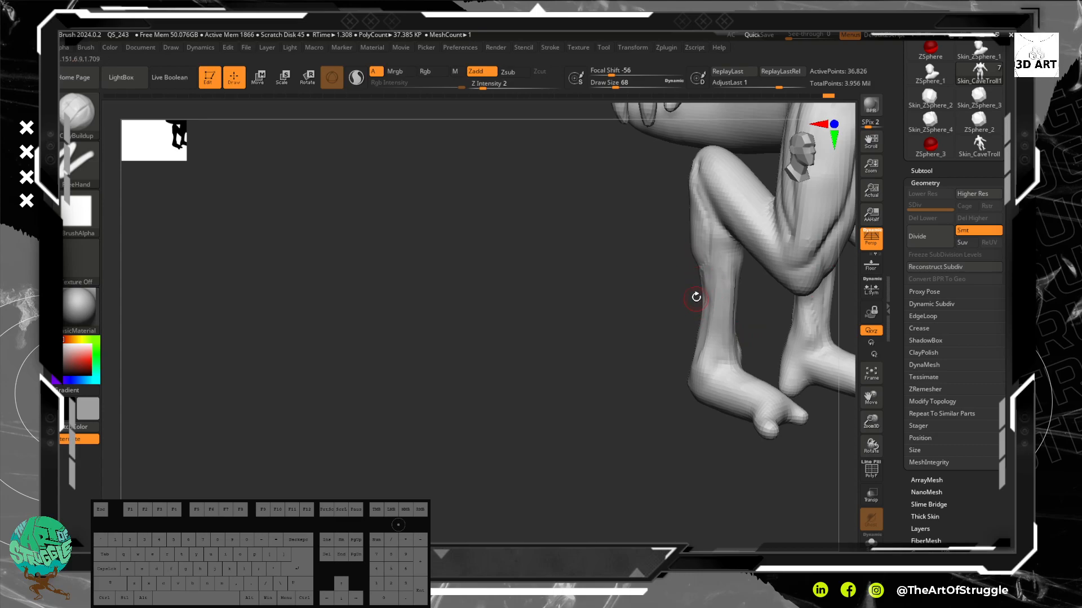
pyautogui.moveTo(702, 368)
pyautogui.keyDown('shift'); pyautogui.mouseDown()
pyautogui.moveTo(693, 373)
pyautogui.moveTo(768, 342)
pyautogui.moveTo(736, 330)
pyautogui.moveTo(712, 302)
pyautogui.mouseUp(); pyautogui.keyUp('shift')
pyautogui.keyDown('alt'); pyautogui.moveTo(709, 353); pyautogui.dragTo(713, 262); pyautogui.keyUp('alt')
pyautogui.hotkey('ctrl', 'z')
pyautogui.moveTo(713, 300)
pyautogui.keyDown('shift'); pyautogui.mouseDown()
pyautogui.moveTo(718, 275)
pyautogui.moveTo(718, 303)
pyautogui.mouseUp(); pyautogui.keyUp('shift')
# Smooth the inner side of the calf down to its lower edge.
pyautogui.moveTo(768, 350)
pyautogui.mouseDown()
pyautogui.moveTo(800, 345)
pyautogui.moveTo(764, 339)
pyautogui.mouseUp()
pyautogui.moveTo(716, 226)
pyautogui.keyDown('shift'); pyautogui.mouseDown()
pyautogui.moveTo(710, 249)
pyautogui.moveTo(706, 208)
pyautogui.moveTo(700, 247)
pyautogui.moveTo(644, 285)
pyautogui.moveTo(699, 221)
pyautogui.moveTo(701, 256)
pyautogui.mouseUp(); pyautogui.keyUp('shift')
pyautogui.keyDown('shift'); pyautogui.moveTo(670, 215); pyautogui.dragTo(665, 251); pyautogui.keyUp('shift')
pyautogui.moveTo(668, 212)
pyautogui.keyDown('shift'); pyautogui.mouseDown()
pyautogui.moveTo(690, 232)
pyautogui.moveTo(662, 246)
pyautogui.moveTo(665, 277)
pyautogui.moveTo(664, 243)
pyautogui.moveTo(667, 272)
pyautogui.mouseUp(); pyautogui.keyUp('shift')
# Add clay to the lower outer calf, carve a groove beneath it down the lower leg, and smooth the transition.
pyautogui.moveTo(774, 317)
pyautogui.mouseDown()
pyautogui.moveTo(741, 318)
pyautogui.moveTo(739, 309)
pyautogui.mouseUp()
pyautogui.click(743, 298)
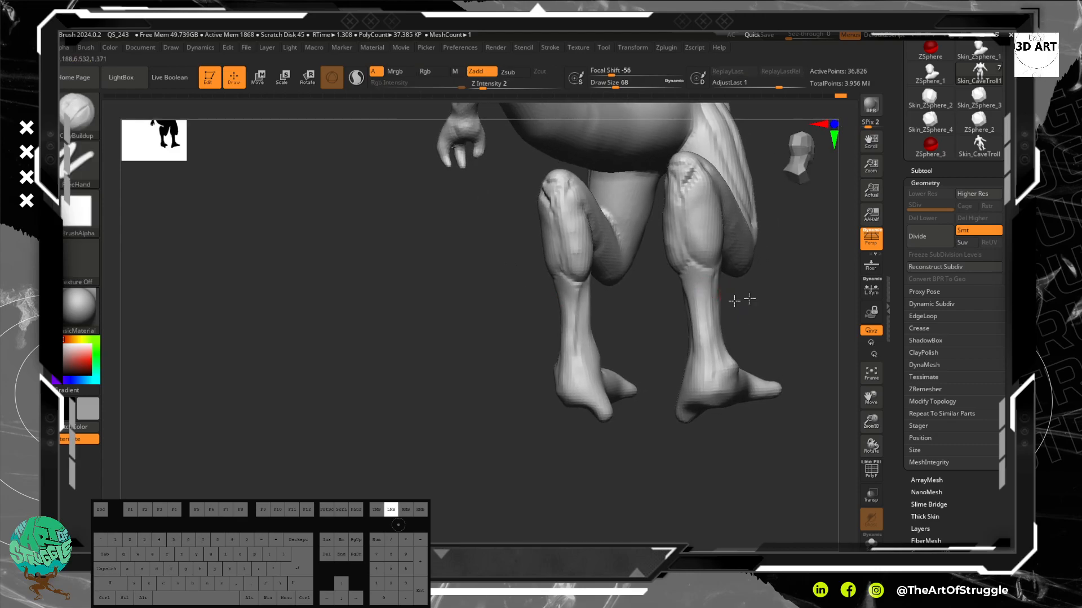
pyautogui.moveTo(705, 233)
pyautogui.mouseDown()
pyautogui.moveTo(696, 239)
pyautogui.moveTo(708, 244)
pyautogui.moveTo(716, 197)
pyautogui.moveTo(711, 238)
pyautogui.mouseUp()
pyautogui.keyDown('alt'); pyautogui.moveTo(705, 279); pyautogui.dragTo(704, 293); pyautogui.keyUp('alt')
pyautogui.keyDown('alt'); pyautogui.moveTo(704, 303); pyautogui.dragTo(695, 355); pyautogui.keyUp('alt')
pyautogui.moveTo(761, 306); pyautogui.dragTo(786, 295)
pyautogui.keyDown('shift'); pyautogui.moveTo(691, 280); pyautogui.dragTo(687, 314); pyautogui.keyUp('shift')
pyautogui.moveTo(687, 299)
pyautogui.keyDown('shift'); pyautogui.mouseDown()
pyautogui.moveTo(701, 346)
pyautogui.moveTo(744, 268)
pyautogui.moveTo(761, 312)
pyautogui.moveTo(823, 314)
pyautogui.moveTo(652, 398)
pyautogui.moveTo(579, 401)
pyautogui.mouseUp(); pyautogui.keyUp('shift')
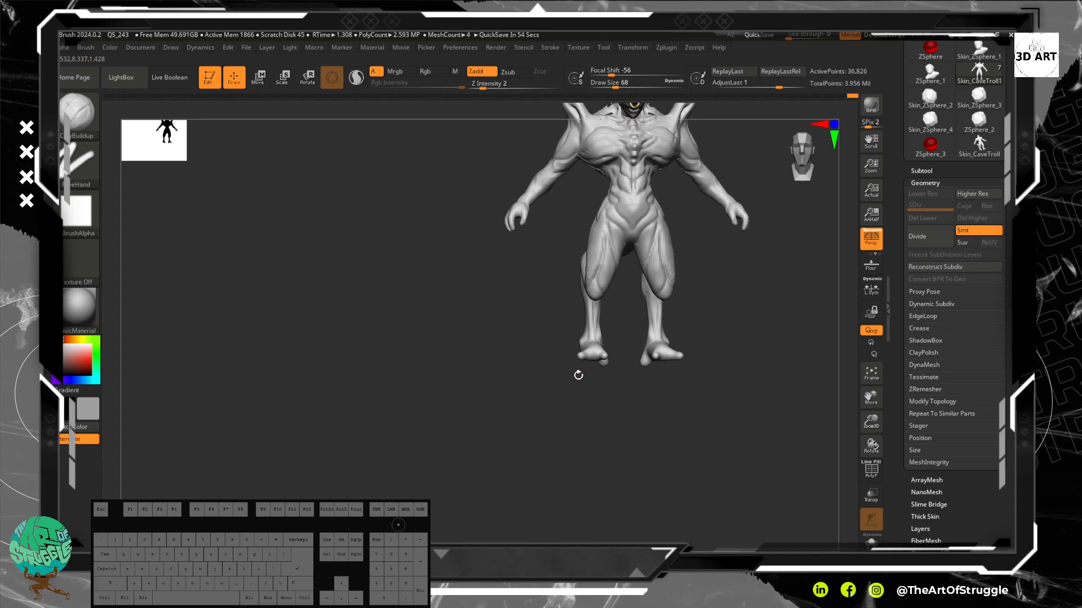
# Build a long tendon ridge down the outer lower leg from the calf to the ankle and smooth it.
pyautogui.moveTo(594, 408)
pyautogui.mouseDown()
pyautogui.moveTo(563, 440)
pyautogui.moveTo(685, 394)
pyautogui.moveTo(665, 350)
pyautogui.mouseUp()
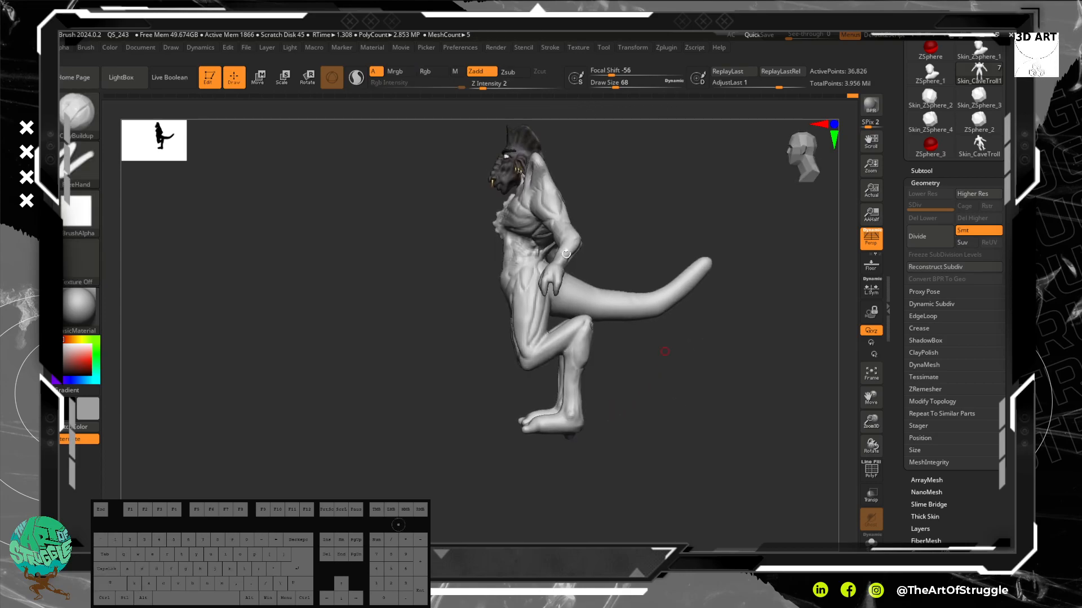
pyautogui.moveTo(620, 374)
pyautogui.mouseDown()
pyautogui.moveTo(695, 365)
pyautogui.moveTo(698, 411)
pyautogui.moveTo(807, 407)
pyautogui.moveTo(756, 415)
pyautogui.moveTo(744, 394)
pyautogui.mouseUp()
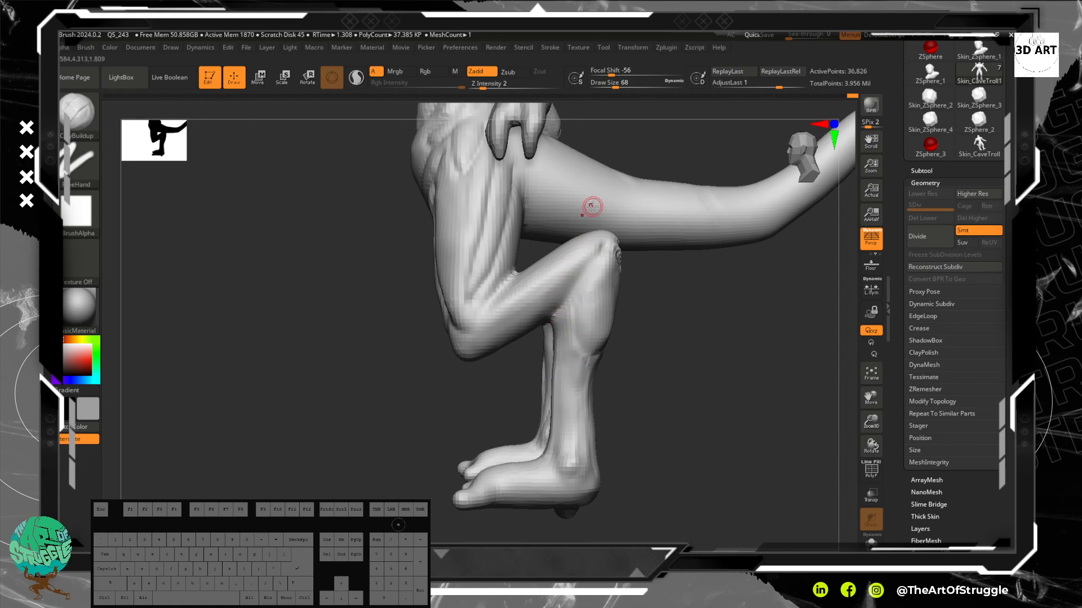
pyautogui.moveTo(566, 304); pyautogui.dragTo(576, 399)
pyautogui.moveTo(575, 400)
pyautogui.mouseDown()
pyautogui.moveTo(571, 438)
pyautogui.moveTo(575, 424)
pyautogui.mouseUp()
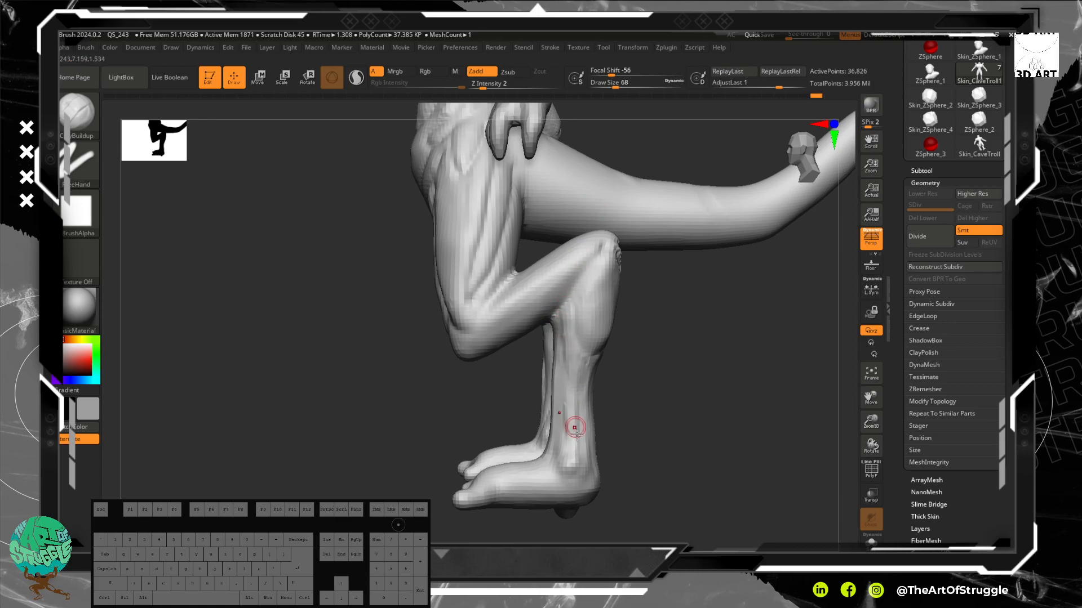
pyautogui.moveTo(576, 348); pyautogui.dragTo(577, 372)
pyautogui.moveTo(574, 445)
pyautogui.mouseDown()
pyautogui.moveTo(575, 414)
pyautogui.moveTo(575, 442)
pyautogui.mouseUp()
pyautogui.keyDown('shift'); pyautogui.moveTo(571, 318); pyautogui.dragTo(570, 406); pyautogui.keyUp('shift')
pyautogui.keyDown('shift'); pyautogui.moveTo(568, 360); pyautogui.dragTo(572, 349); pyautogui.keyUp('shift')
pyautogui.moveTo(574, 341)
pyautogui.keyDown('shift'); pyautogui.mouseDown()
pyautogui.moveTo(573, 444)
pyautogui.moveTo(571, 419)
pyautogui.mouseUp(); pyautogui.keyUp('shift')
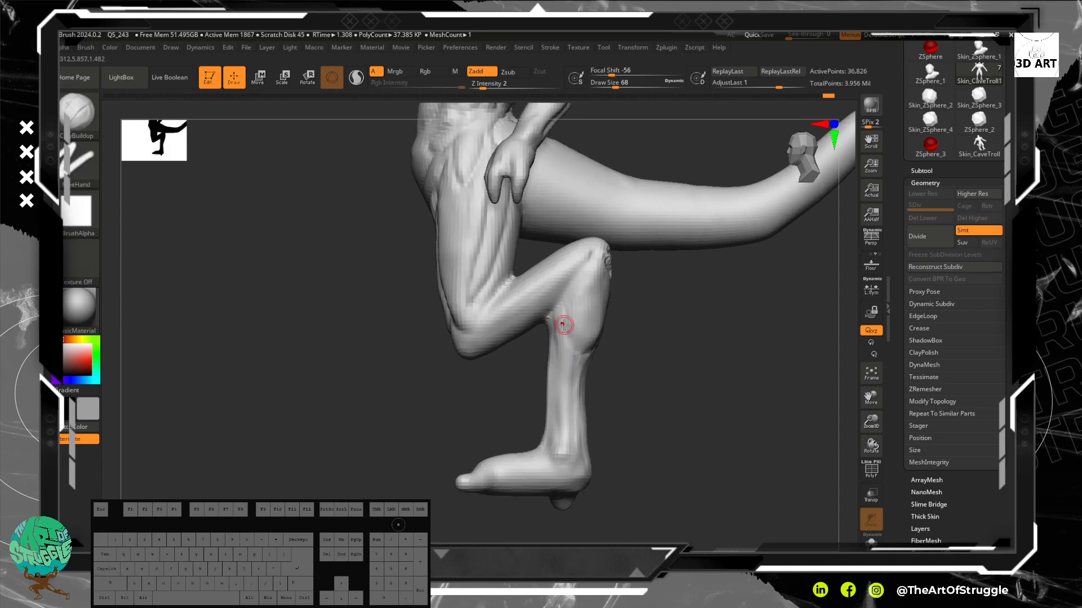
# Try a narrower clay stroke down the front of the outer lower leg, undo it, and smooth that area to the ankle.
pyautogui.press('p')
pyautogui.press('p')
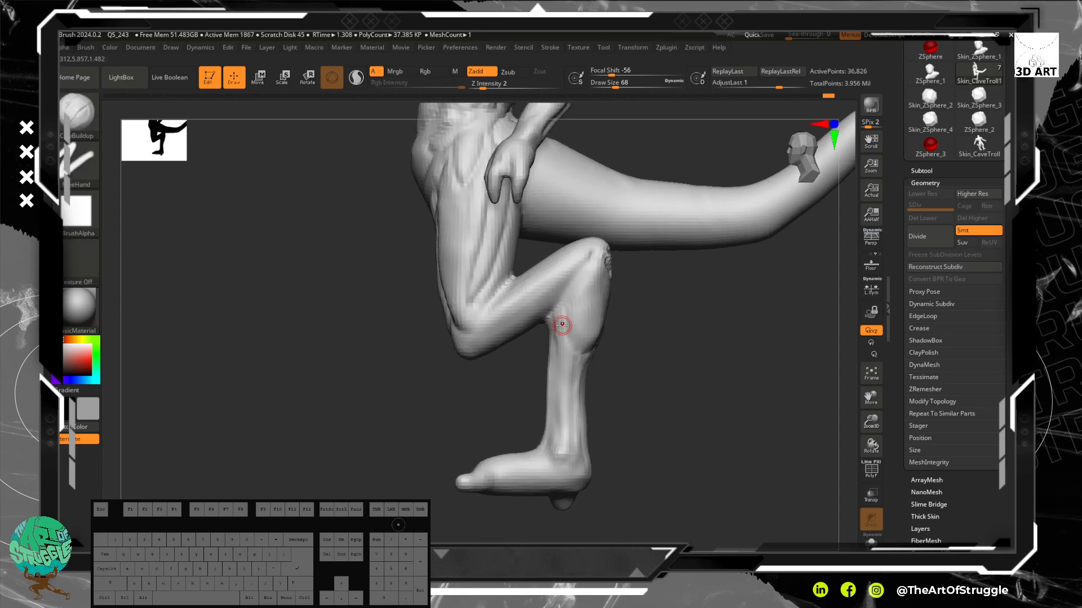
pyautogui.press('[')
pyautogui.press('[')
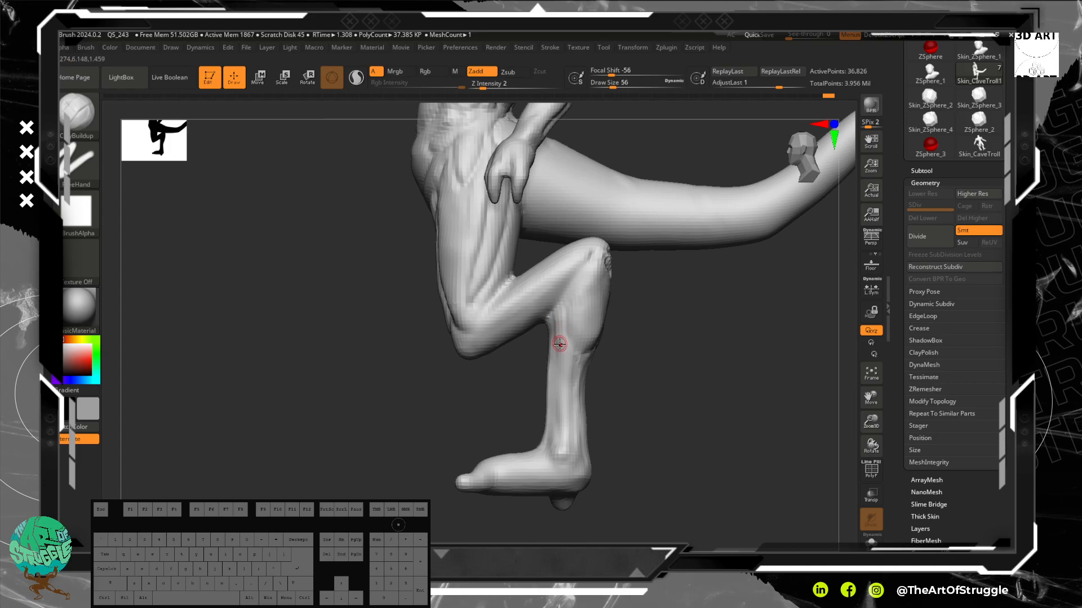
pyautogui.press('[')
pyautogui.moveTo(556, 337); pyautogui.dragTo(557, 397)
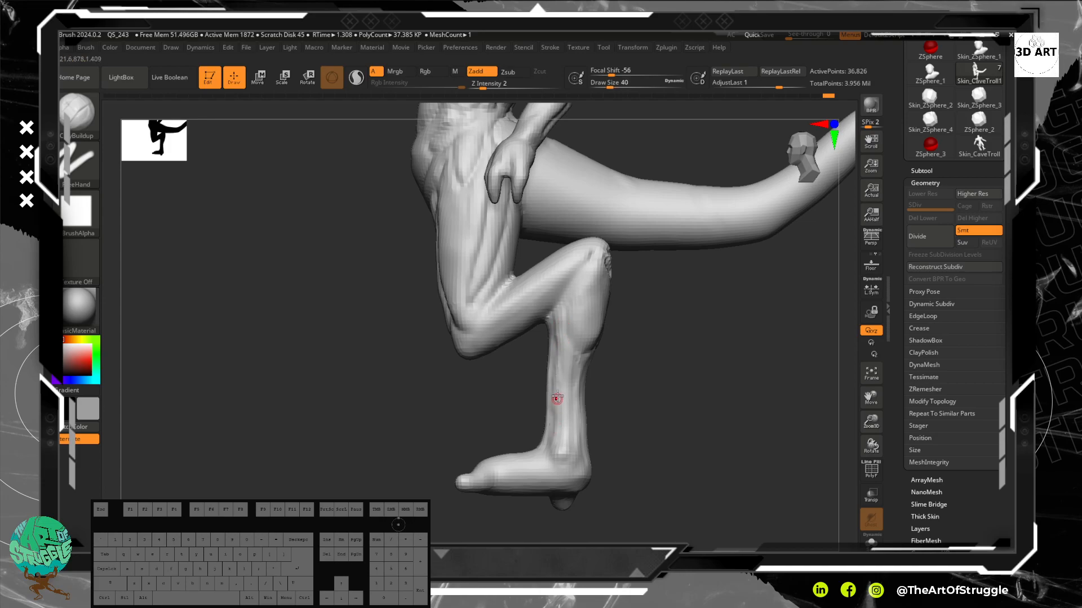
pyautogui.hotkey('ctrl', 'z')
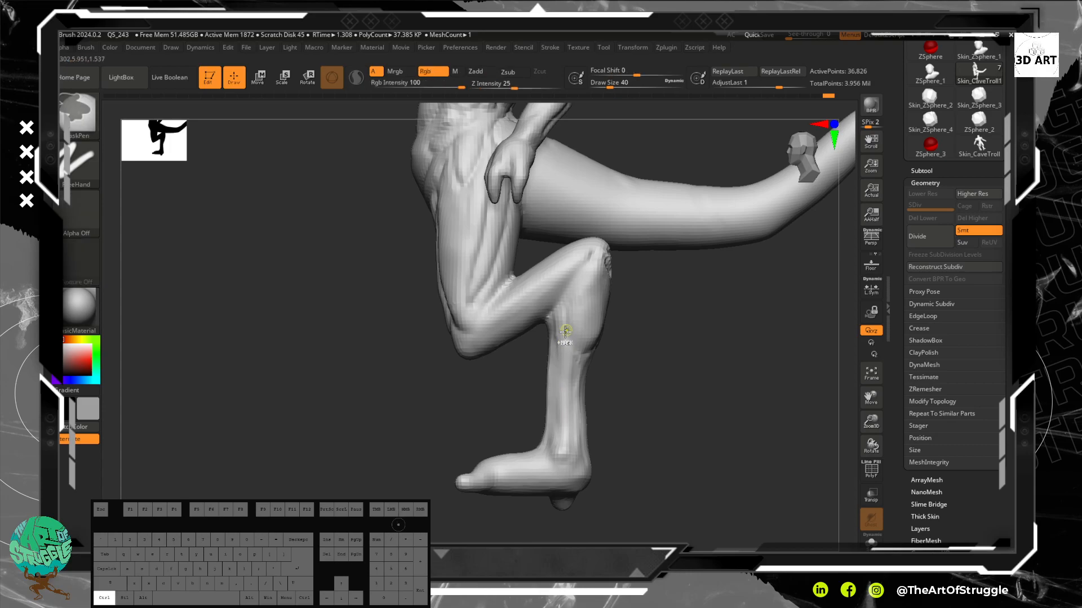
pyautogui.press(']')
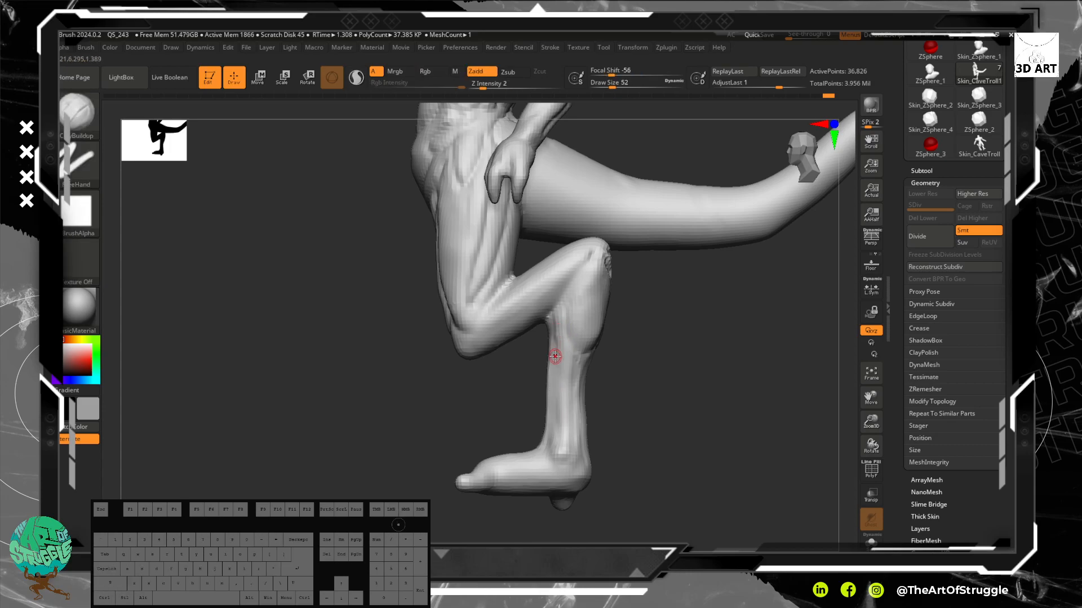
pyautogui.keyDown('shift'); pyautogui.moveTo(559, 343); pyautogui.dragTo(558, 359); pyautogui.keyUp('shift')
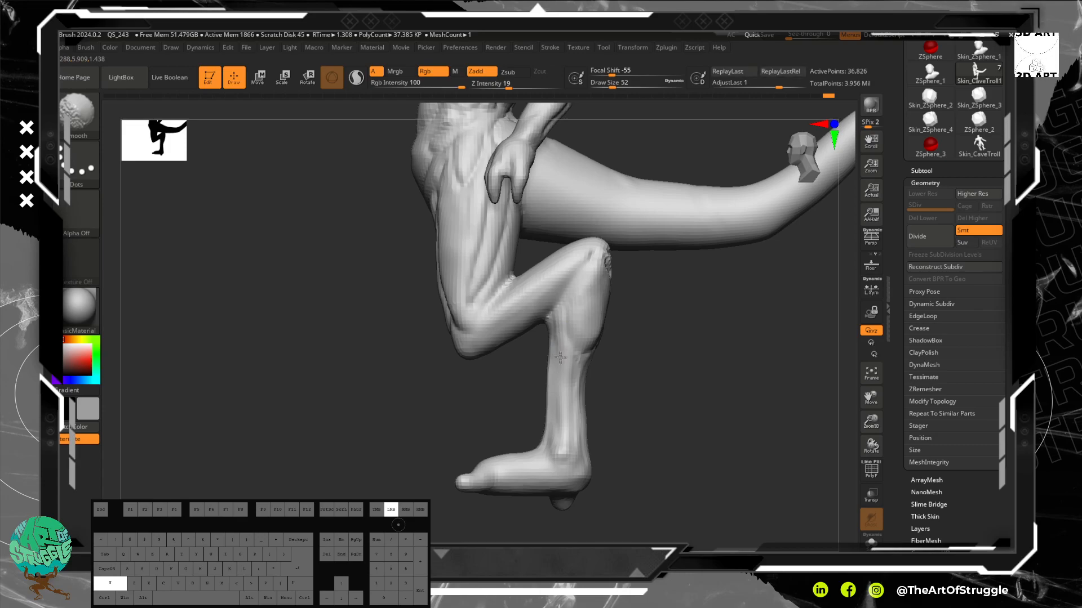
pyautogui.keyDown('shift'); pyautogui.moveTo(565, 450); pyautogui.dragTo(560, 440); pyautogui.keyUp('shift')
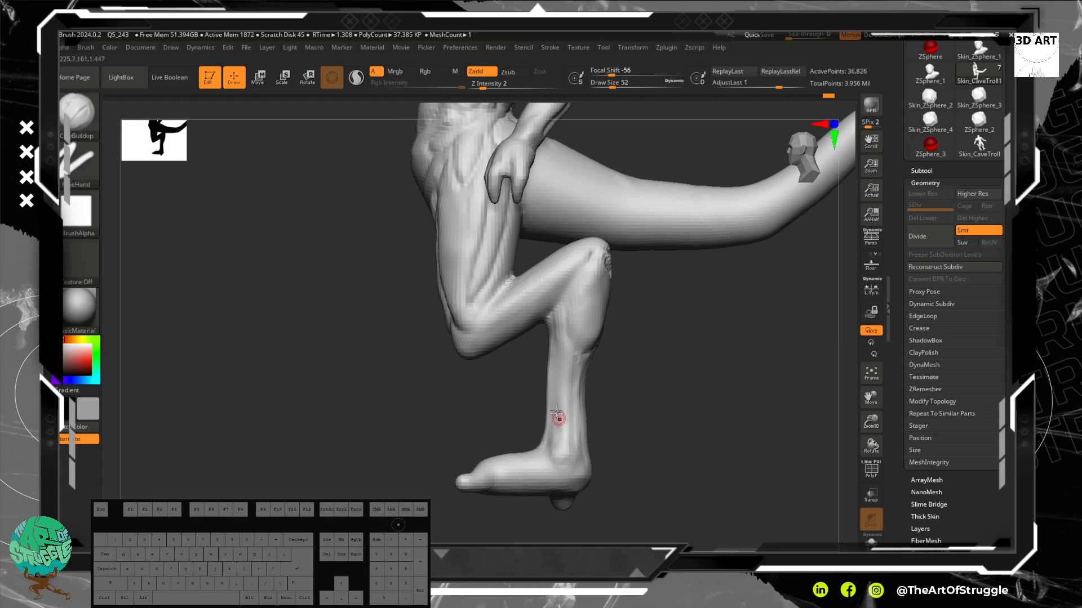
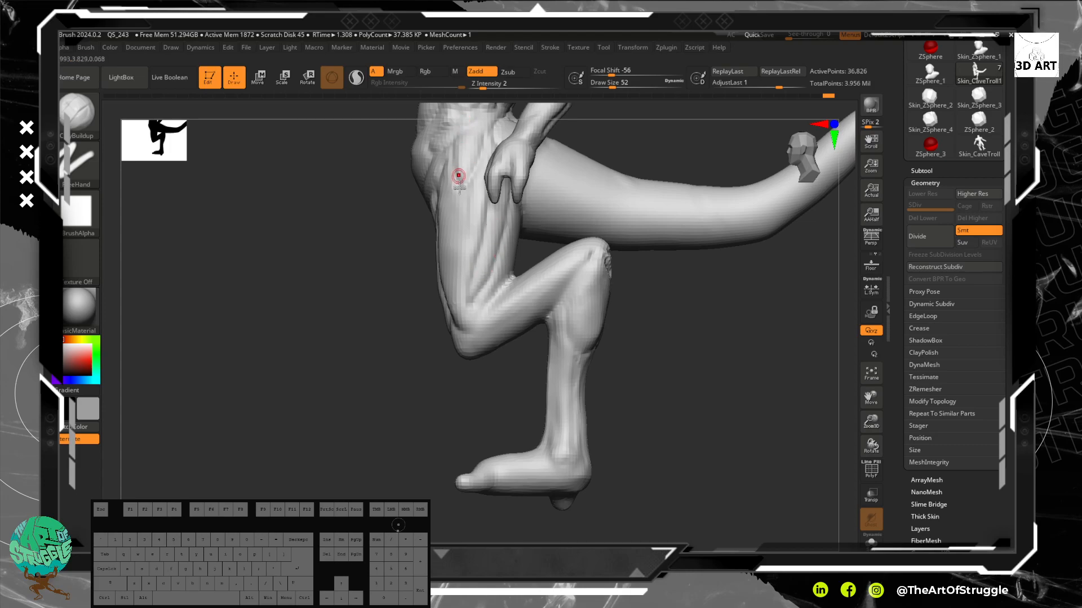
# Smooth the rough notches at the top rear of the calf.
pyautogui.click(648, 315)
pyautogui.click(646, 309)
pyautogui.moveTo(648, 310); pyautogui.dragTo(631, 292)
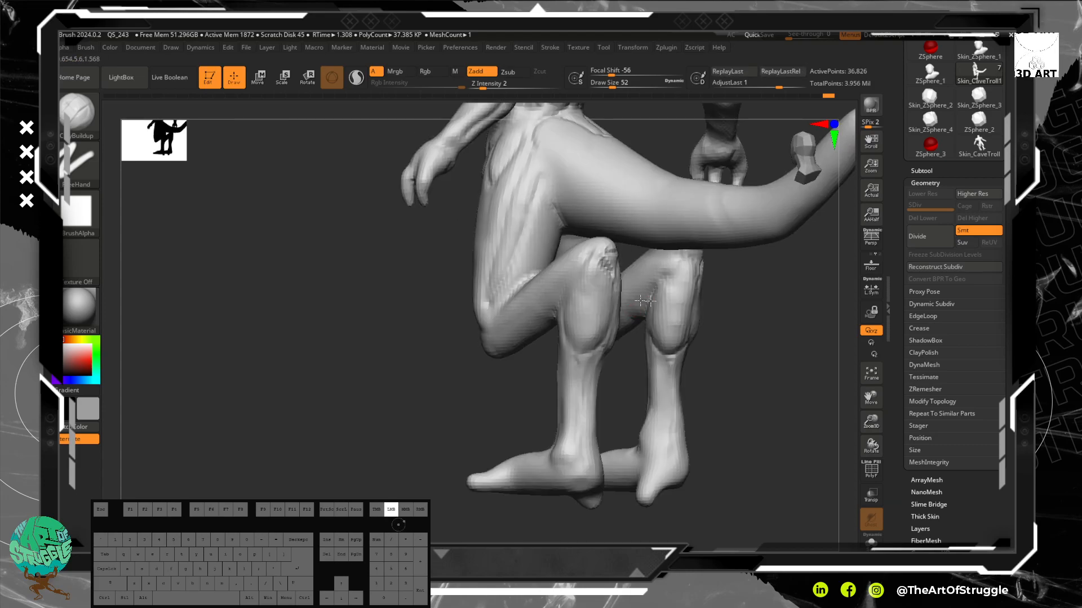
pyautogui.press('shift')
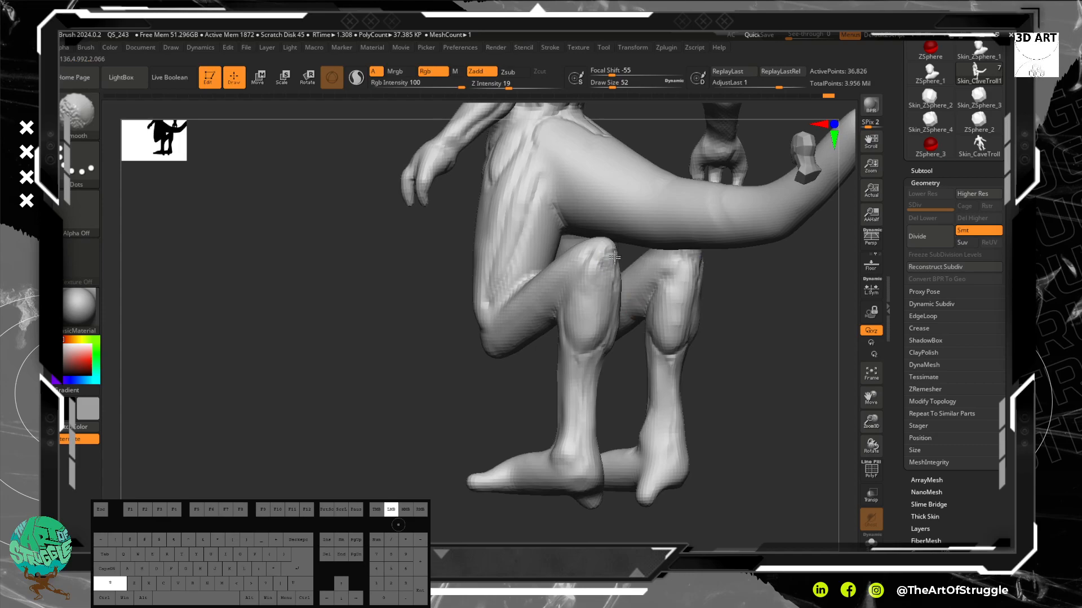
pyautogui.moveTo(773, 379)
pyautogui.keyDown('shift'); pyautogui.mouseDown()
pyautogui.moveTo(612, 255)
pyautogui.moveTo(646, 299)
pyautogui.moveTo(620, 430)
pyautogui.mouseUp(); pyautogui.keyUp('shift')
# Add ClayBuildup strokes to the front of the thighs, on the upper outer and central muscles.
pyautogui.press('b')
pyautogui.press('c')
pyautogui.press('b')
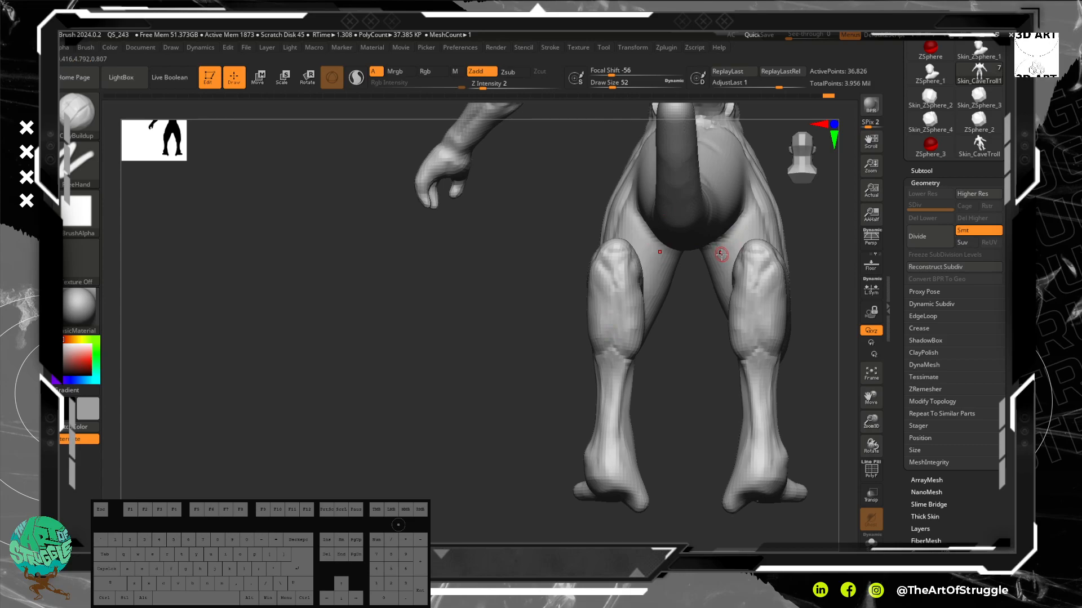
pyautogui.moveTo(677, 372); pyautogui.dragTo(776, 360)
pyautogui.press('capslock')
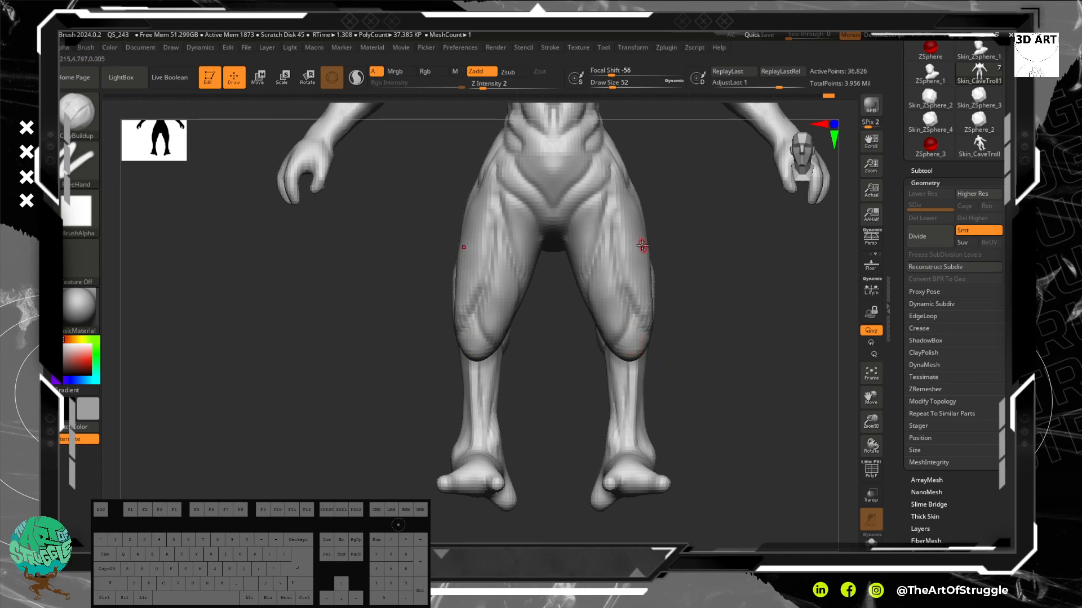
pyautogui.moveTo(623, 234); pyautogui.dragTo(637, 231)
pyautogui.moveTo(601, 294); pyautogui.dragTo(604, 284)
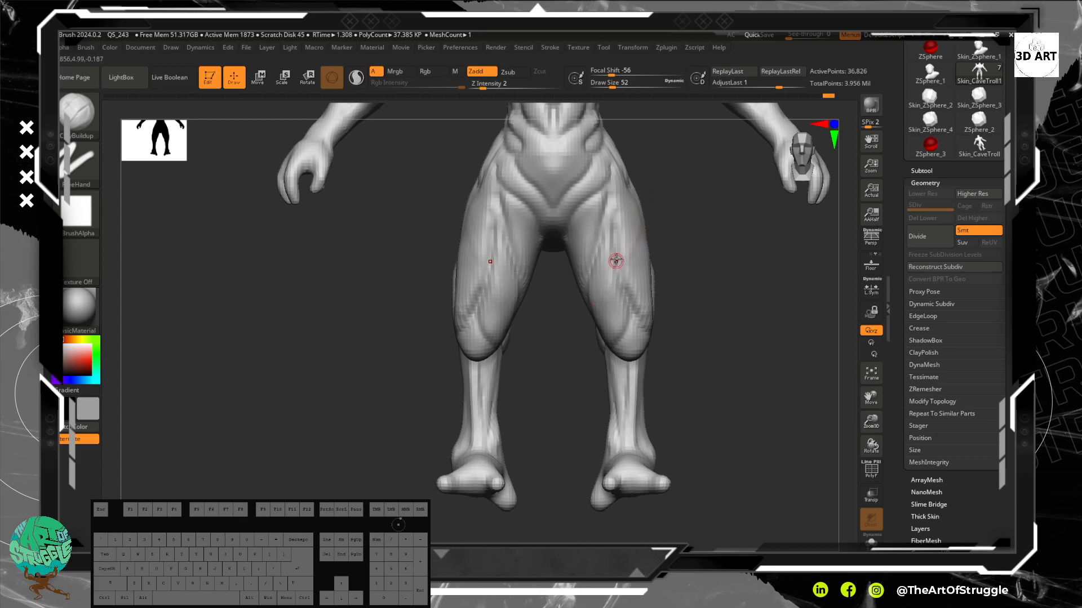
# Build up the inner thigh muscles from the groin down toward the knee with the draw size at 64.
pyautogui.press(']')
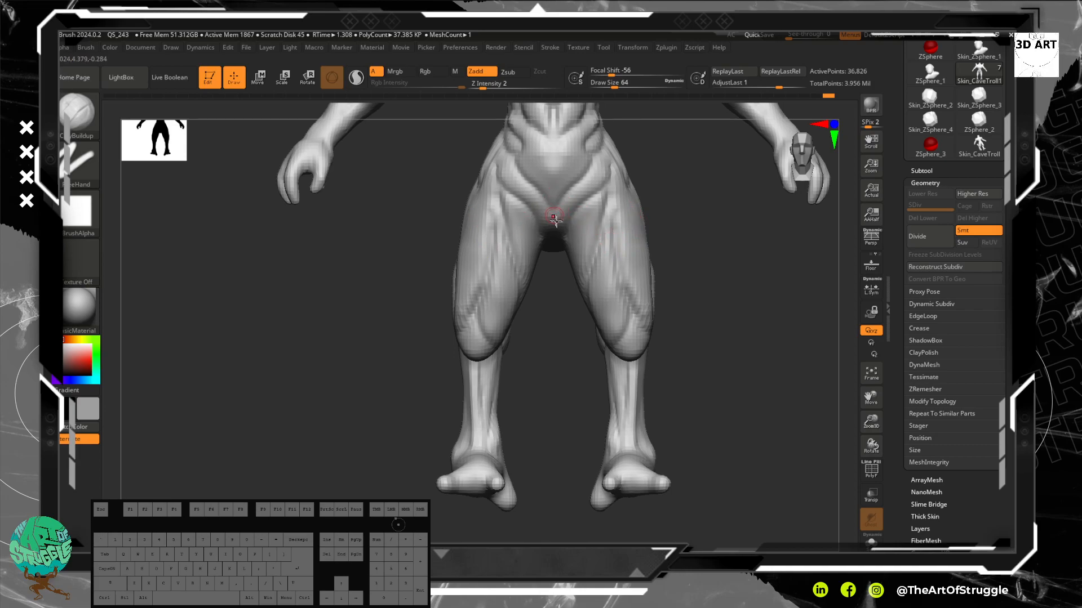
pyautogui.moveTo(568, 234)
pyautogui.mouseDown()
pyautogui.moveTo(582, 214)
pyautogui.moveTo(585, 231)
pyautogui.mouseUp()
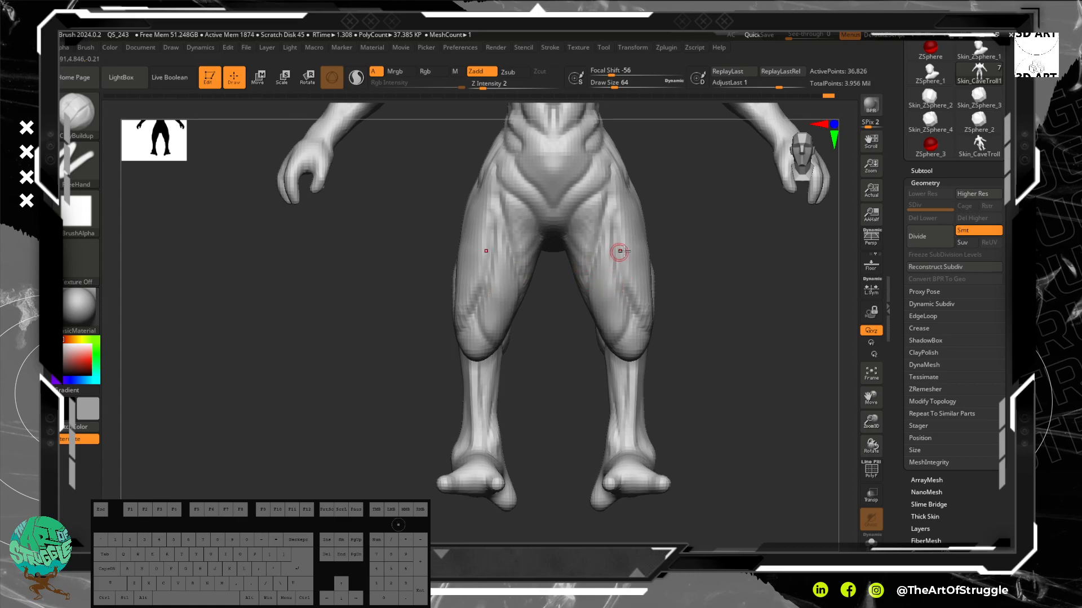
pyautogui.moveTo(601, 276); pyautogui.dragTo(606, 283)
pyautogui.moveTo(592, 262); pyautogui.dragTo(611, 285)
pyautogui.moveTo(587, 263); pyautogui.dragTo(608, 307)
pyautogui.moveTo(597, 290)
pyautogui.mouseDown()
pyautogui.moveTo(623, 321)
pyautogui.moveTo(591, 303)
pyautogui.moveTo(620, 331)
pyautogui.mouseUp()
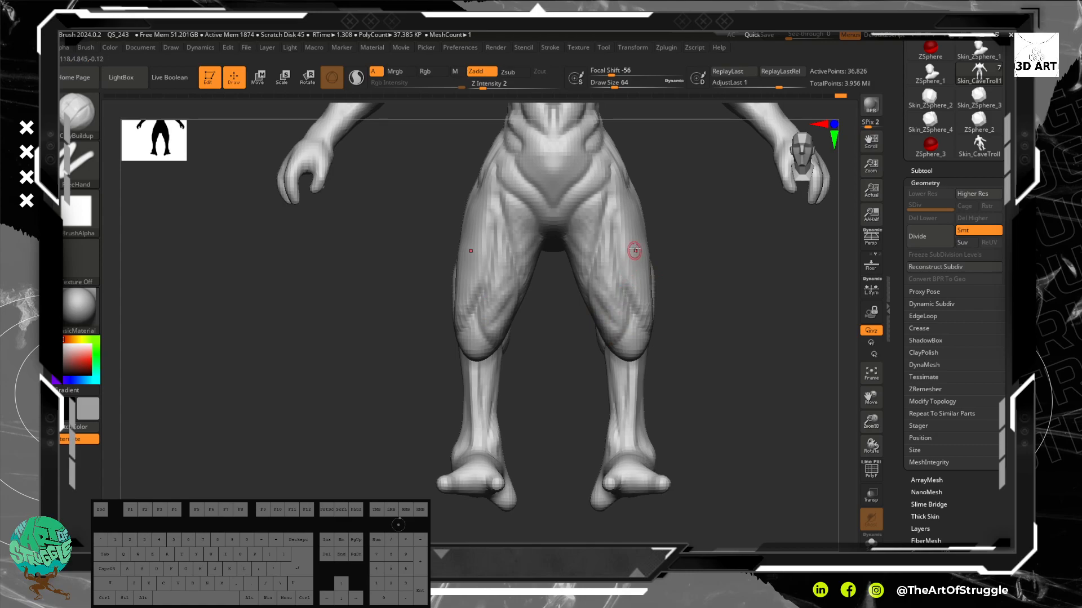
# Build up the outer thigh and hip contour with clay strokes, enlarging the ClayBuildup brush to draw size 76.
pyautogui.moveTo(636, 201)
pyautogui.mouseDown()
pyautogui.moveTo(635, 261)
pyautogui.moveTo(639, 198)
pyautogui.moveTo(635, 253)
pyautogui.moveTo(633, 229)
pyautogui.moveTo(683, 244)
pyautogui.moveTo(643, 264)
pyautogui.mouseUp()
pyautogui.moveTo(647, 272); pyautogui.dragTo(644, 241)
pyautogui.press(']')
pyautogui.moveTo(642, 169); pyautogui.dragTo(636, 198)
pyautogui.press(']')
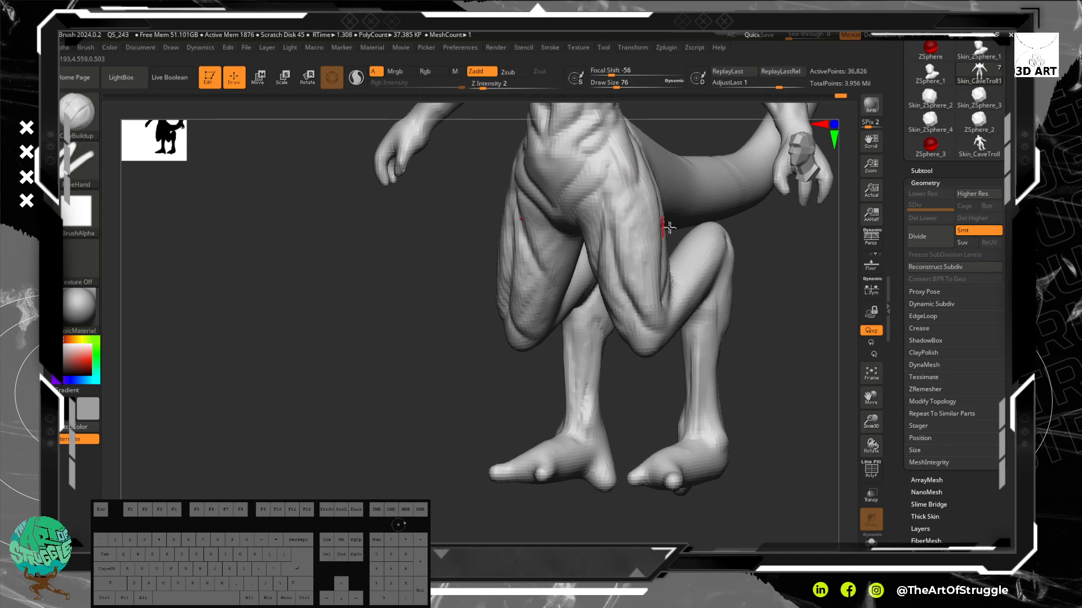
pyautogui.moveTo(758, 290); pyautogui.dragTo(763, 237)
pyautogui.moveTo(637, 207); pyautogui.dragTo(607, 274)
pyautogui.moveTo(693, 292)
pyautogui.mouseDown()
pyautogui.moveTo(733, 242)
pyautogui.moveTo(772, 343)
pyautogui.moveTo(755, 294)
pyautogui.moveTo(713, 286)
pyautogui.mouseUp()
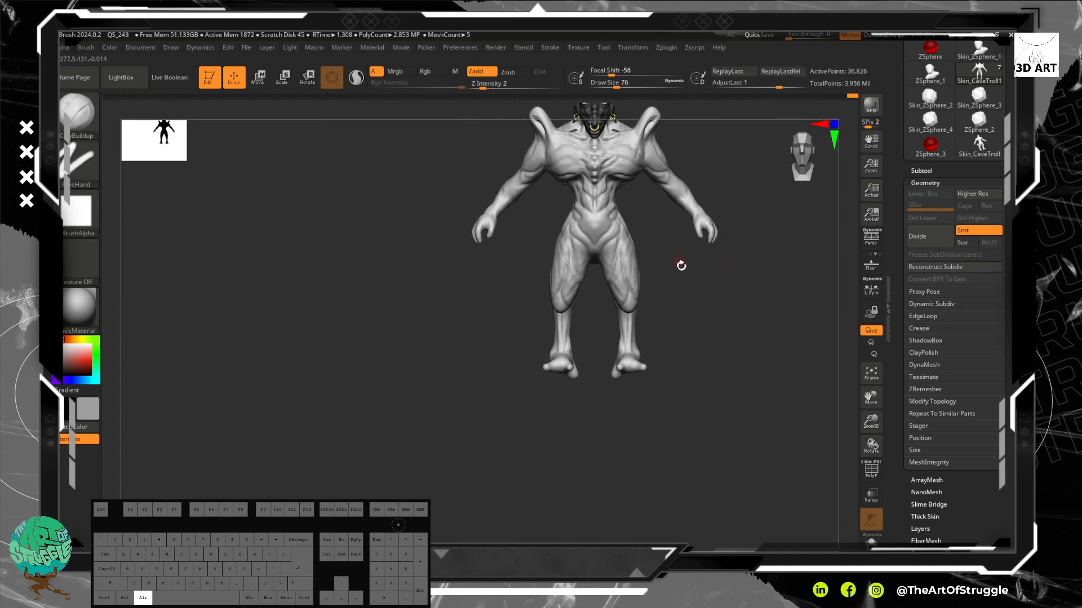
# Adjust the lower calf bulge from the side and rear with the Move brush at draw size 220.
pyautogui.moveTo(698, 308)
pyautogui.keyDown('alt'); pyautogui.mouseDown()
pyautogui.moveTo(693, 297)
pyautogui.moveTo(704, 318)
pyautogui.mouseUp(); pyautogui.keyUp('alt')
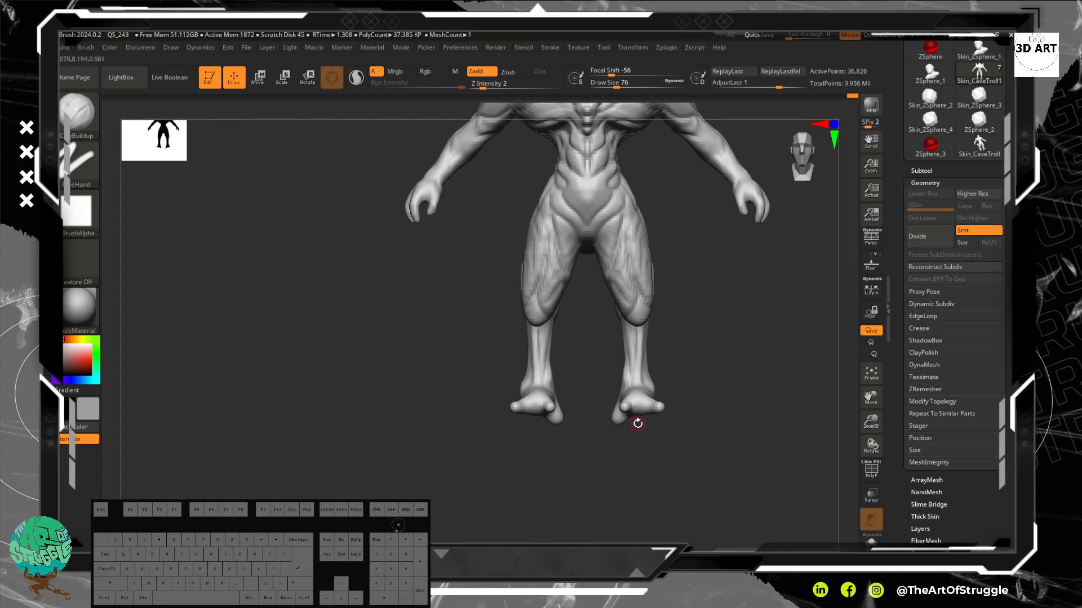
pyautogui.moveTo(735, 389); pyautogui.dragTo(720, 371)
pyautogui.moveTo(712, 198)
pyautogui.keyDown('alt'); pyautogui.mouseDown()
pyautogui.moveTo(632, 422)
pyautogui.moveTo(634, 440)
pyautogui.moveTo(632, 418)
pyautogui.mouseUp(); pyautogui.keyUp('alt')
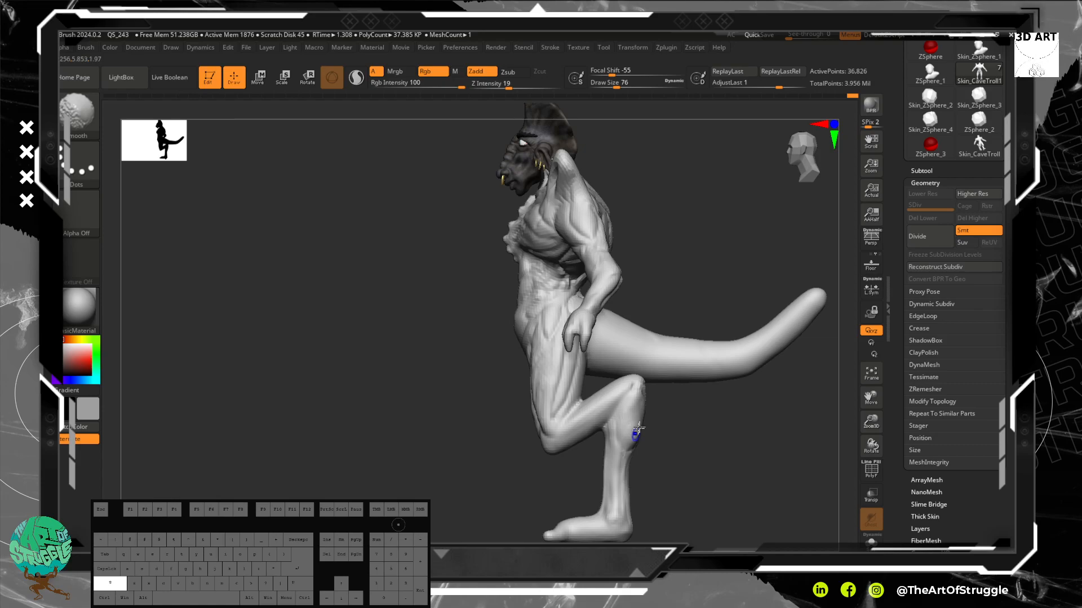
pyautogui.press('b')
pyautogui.press('m')
pyautogui.press('v')
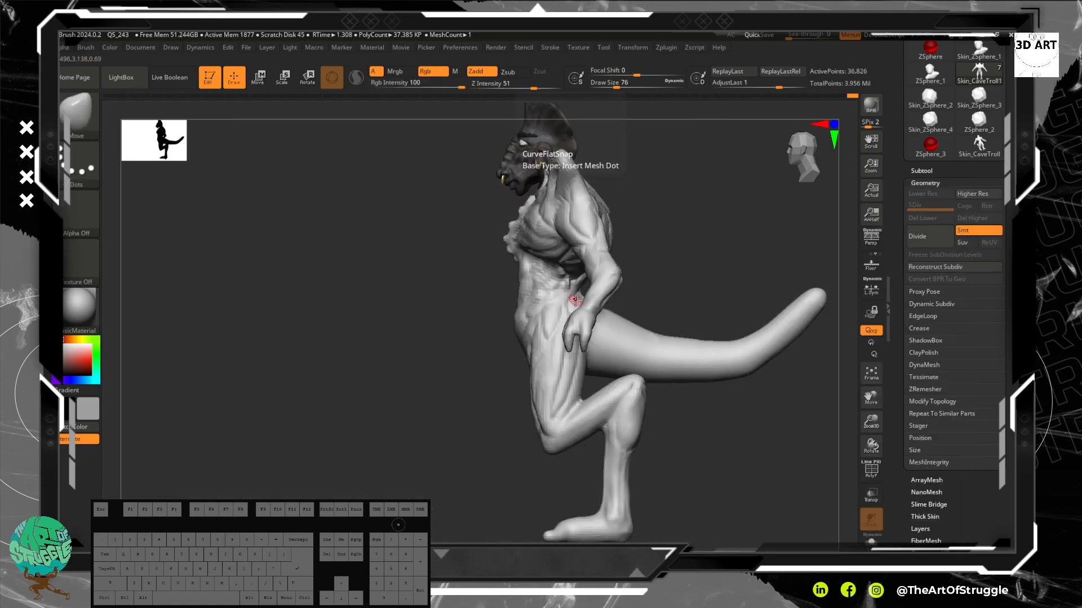
pyautogui.press(']')
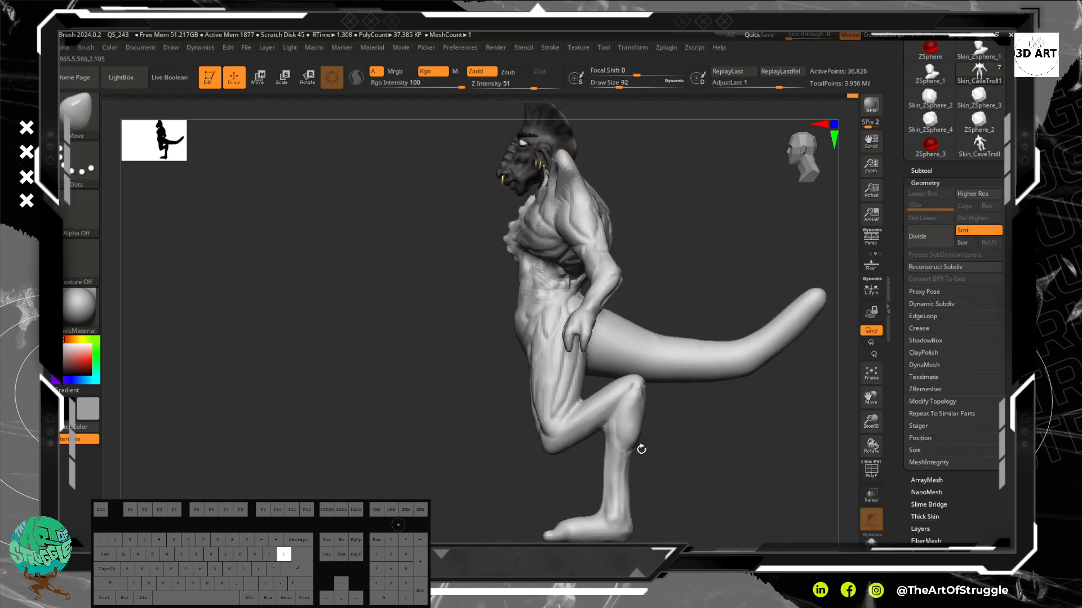
pyautogui.press(']')
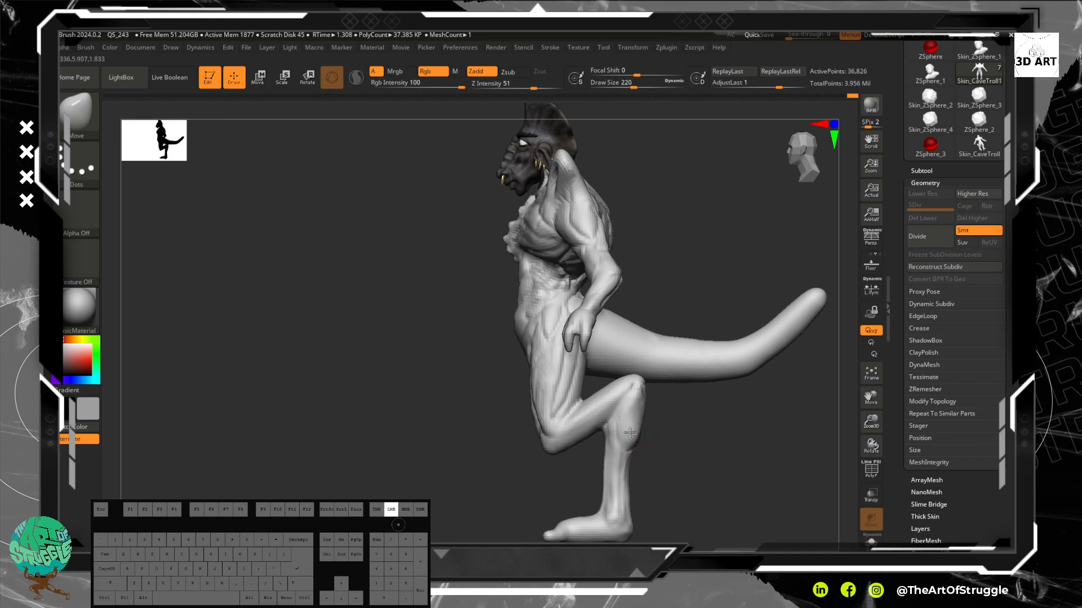
pyautogui.moveTo(676, 430); pyautogui.dragTo(637, 434)
pyautogui.press('capslock')
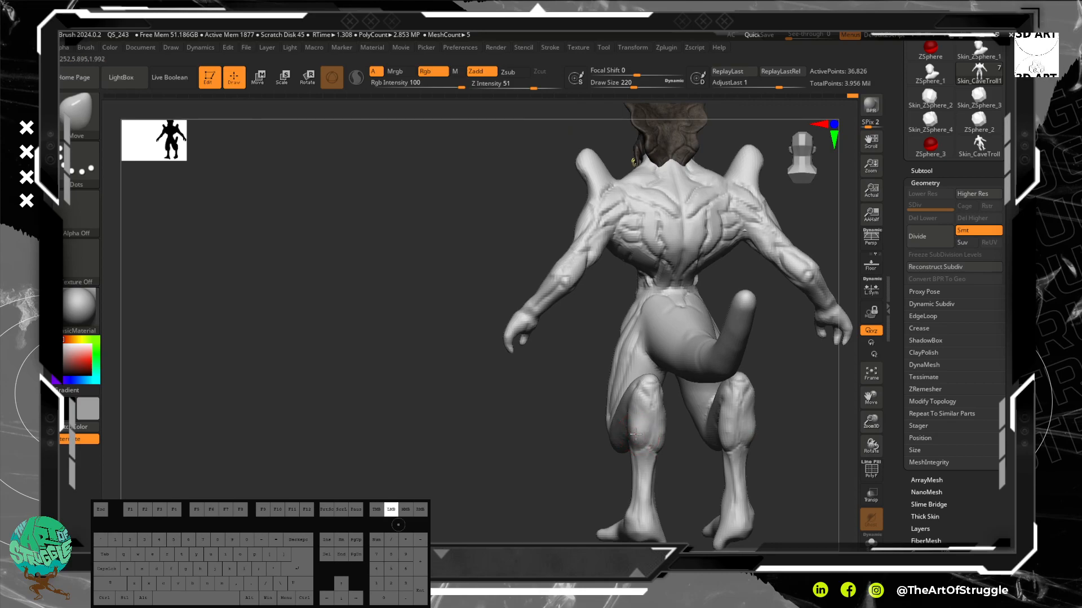
pyautogui.moveTo(633, 432); pyautogui.dragTo(619, 407)
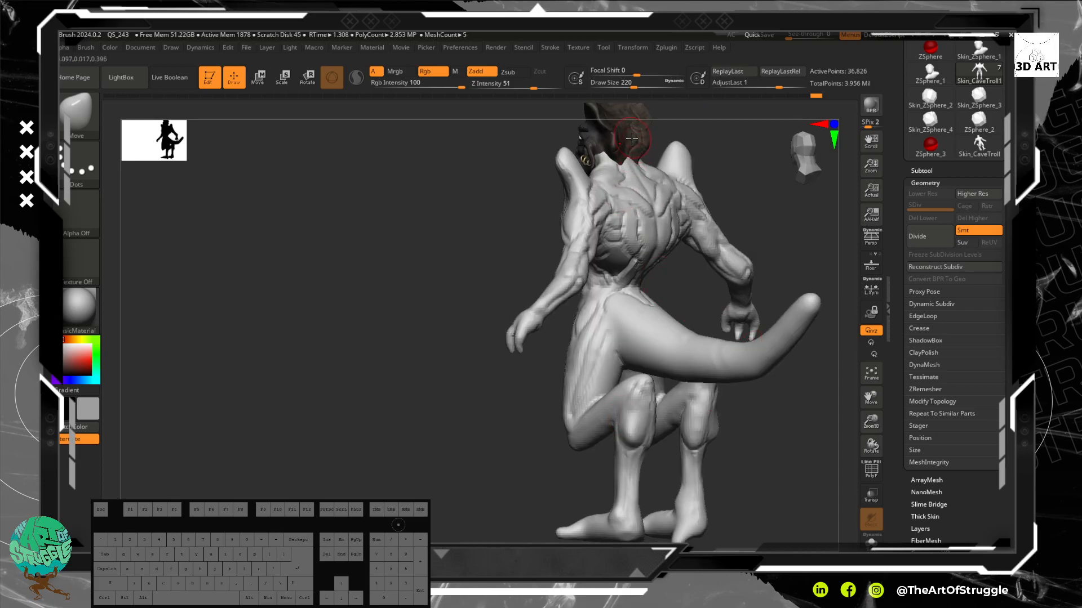
# Reshape the lower end of the calf muscle where it meets the shin with the Move brush.
pyautogui.moveTo(763, 449)
pyautogui.mouseDown()
pyautogui.moveTo(783, 430)
pyautogui.moveTo(768, 438)
pyautogui.mouseUp()
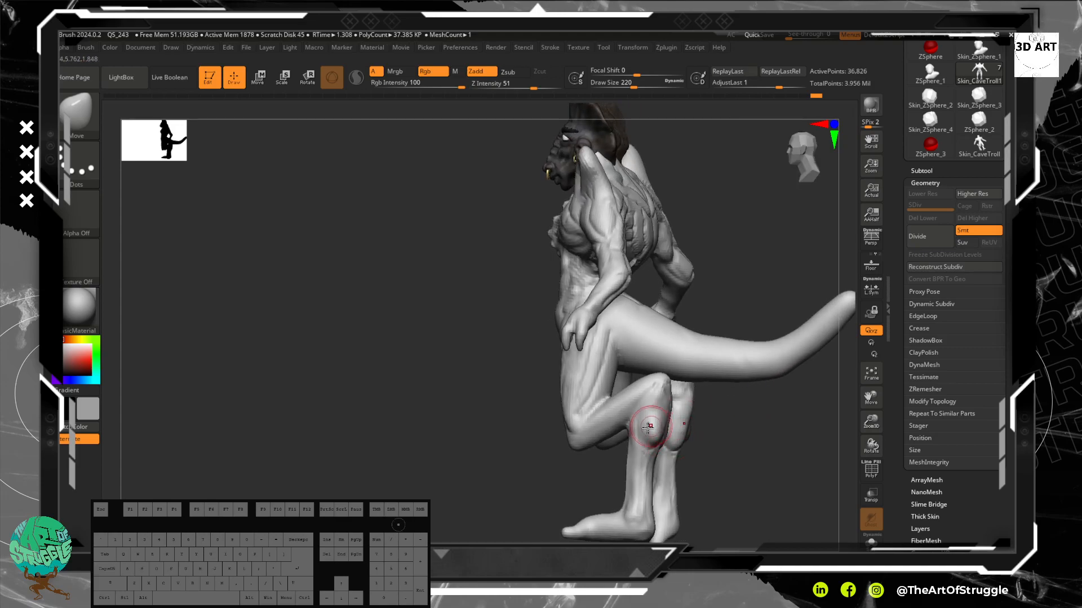
pyautogui.moveTo(647, 442); pyautogui.dragTo(650, 443)
pyautogui.moveTo(742, 466); pyautogui.dragTo(707, 454)
pyautogui.moveTo(652, 414); pyautogui.dragTo(649, 426)
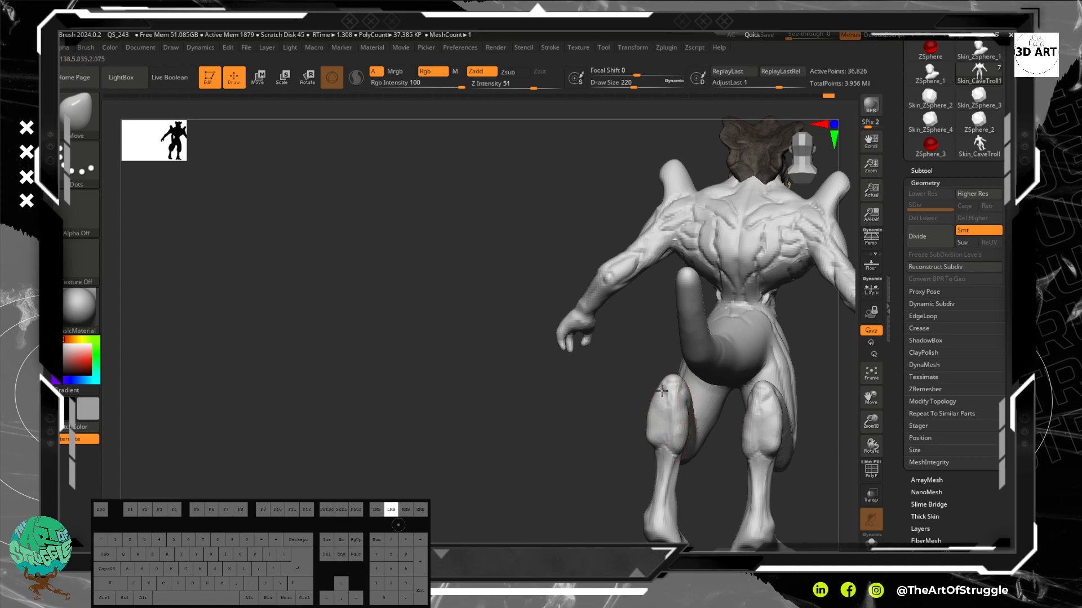
# Try smoothing the upper outer edge of the calf, and undo the last strokes.
pyautogui.press('shift')
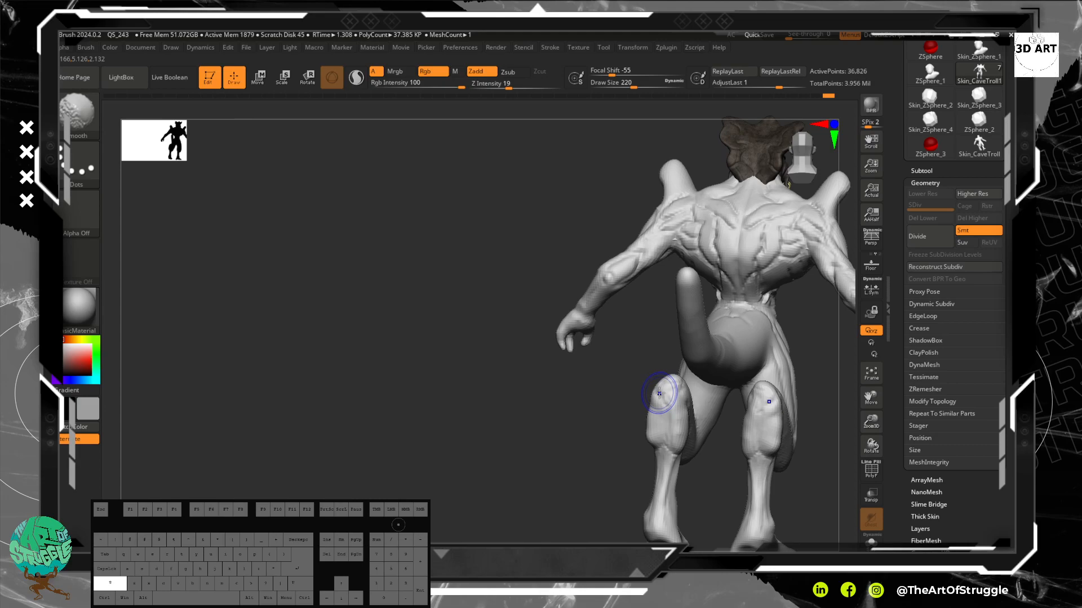
pyautogui.press('shift')
pyautogui.press('shift')
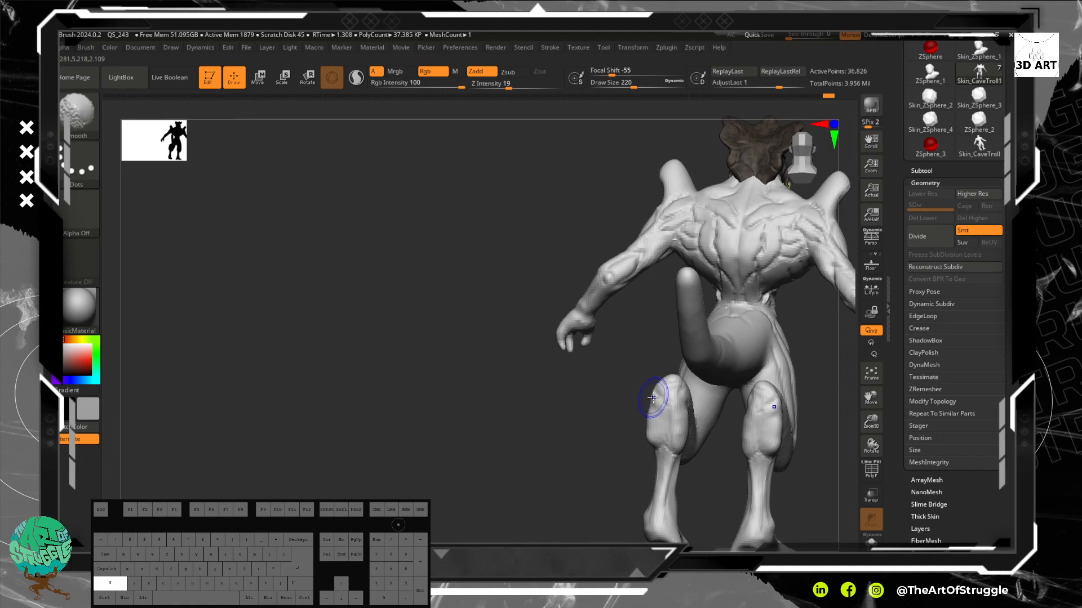
pyautogui.hotkey('ctrl', 'z')
pyautogui.hotkey('ctrl', 'z')
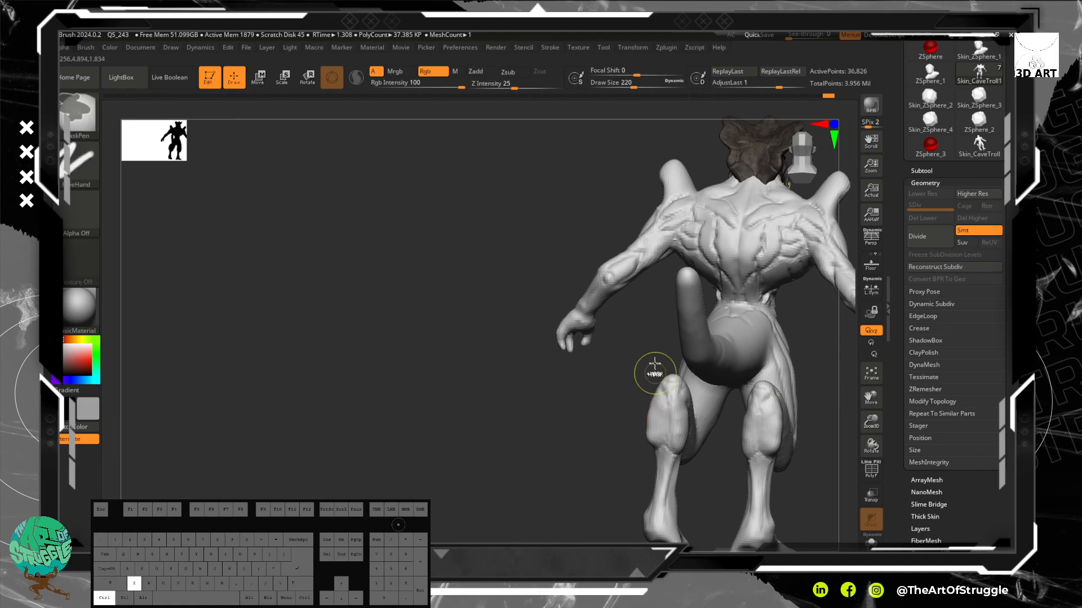
pyautogui.hotkey('ctrl', 'z')
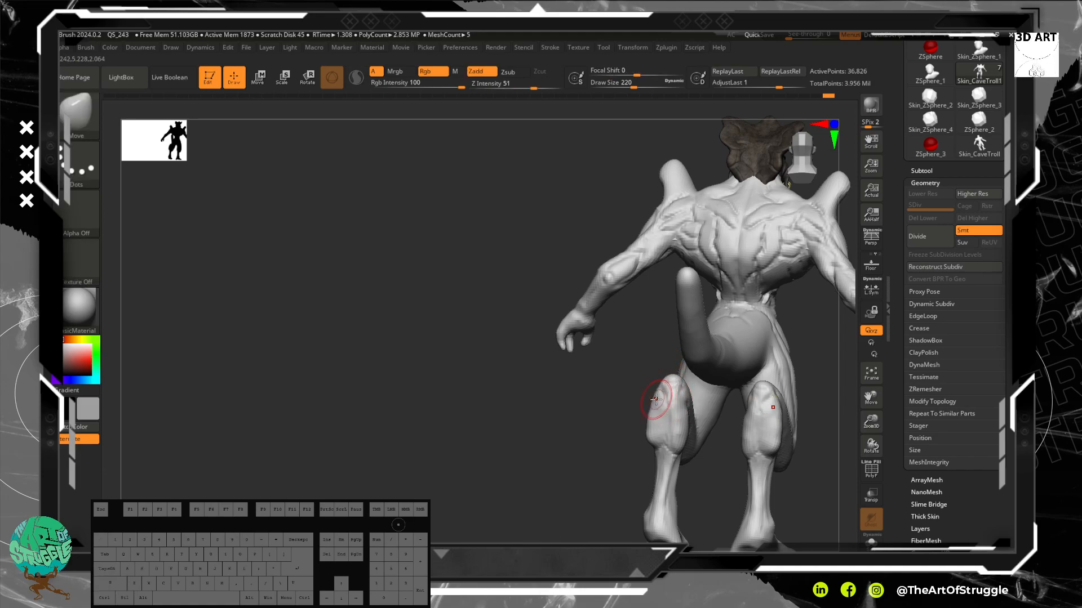
# Push the calf's upper outer edge and rear surface into shape, reducing the Move brush to draw size 156.
pyautogui.moveTo(656, 402); pyautogui.dragTo(651, 407)
pyautogui.moveTo(630, 366); pyautogui.dragTo(679, 399)
pyautogui.keyDown('alt'); pyautogui.moveTo(850, 471); pyautogui.dragTo(755, 367); pyautogui.keyUp('alt')
pyautogui.press('[')
pyautogui.press('[')
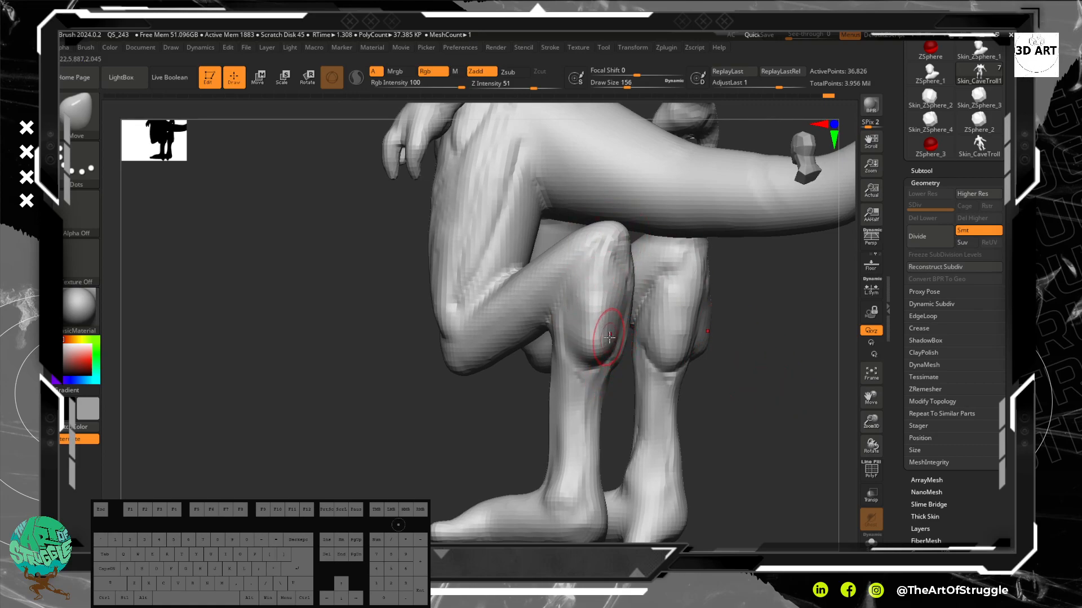
pyautogui.moveTo(722, 429); pyautogui.dragTo(656, 408)
pyautogui.moveTo(615, 335); pyautogui.dragTo(626, 337)
pyautogui.moveTo(613, 314); pyautogui.dragTo(620, 314)
pyautogui.moveTo(617, 314); pyautogui.dragTo(618, 287)
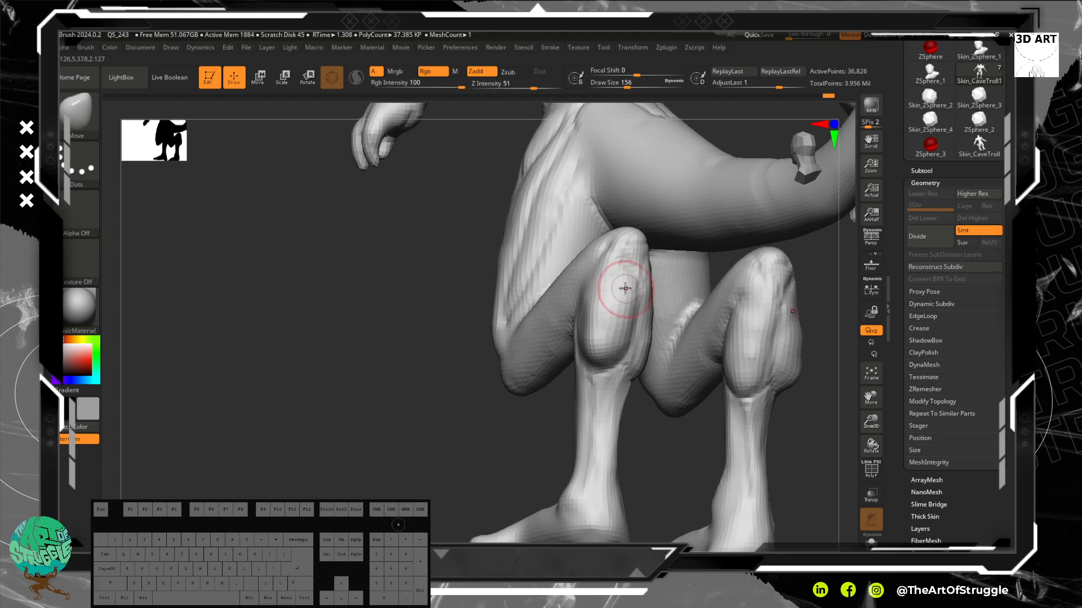
# Refine the outer calf contour from behind with the Move brush and smooth the calf's lower half.
pyautogui.moveTo(488, 337); pyautogui.dragTo(437, 336)
pyautogui.moveTo(599, 323); pyautogui.dragTo(602, 312)
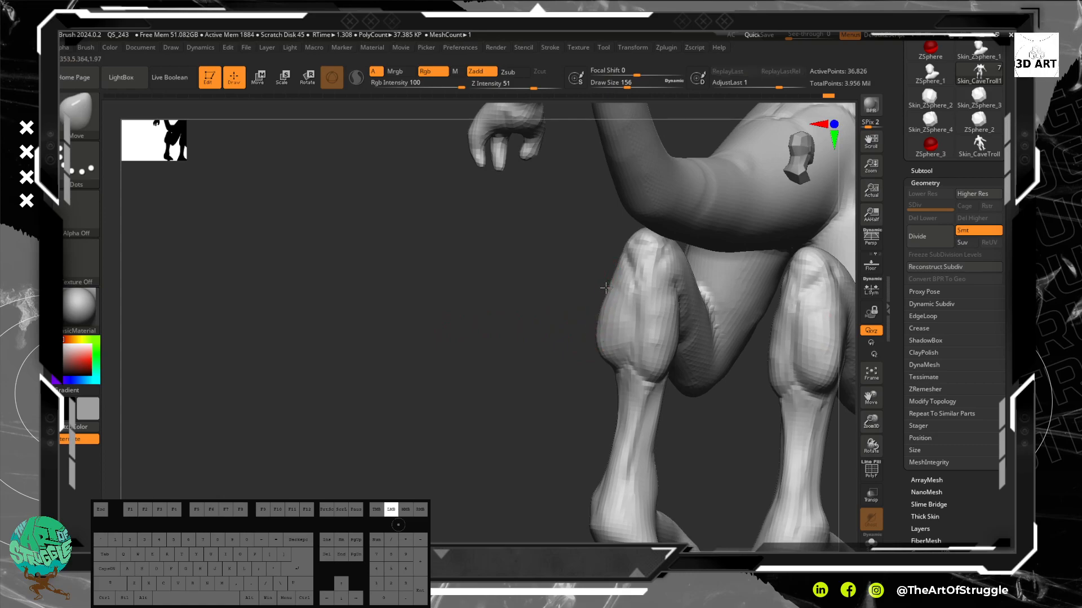
pyautogui.moveTo(612, 274); pyautogui.dragTo(615, 258)
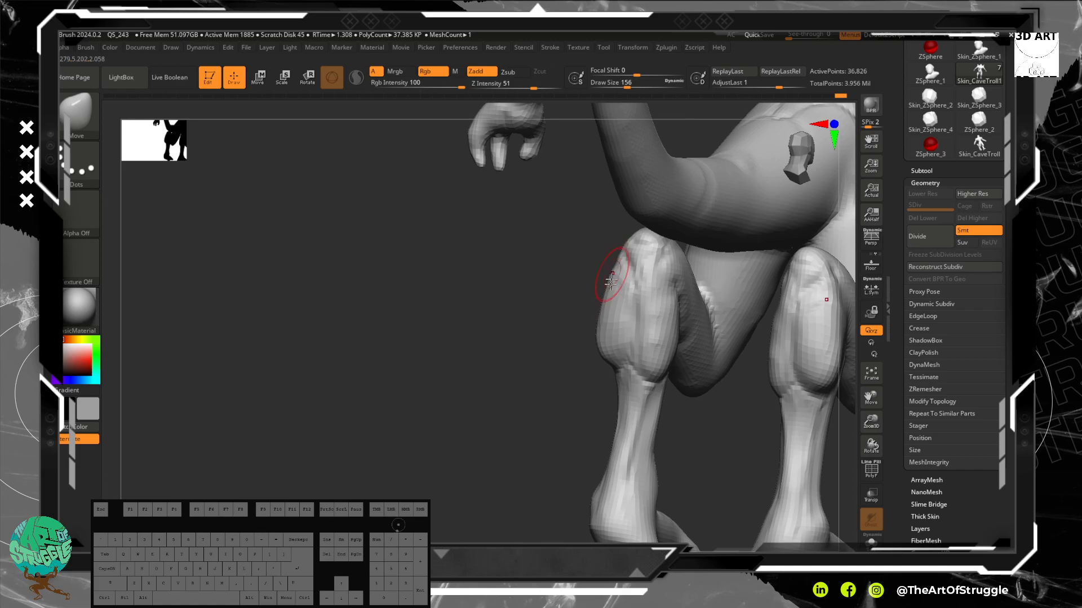
pyautogui.moveTo(614, 313)
pyautogui.keyDown('shift'); pyautogui.mouseDown()
pyautogui.moveTo(616, 330)
pyautogui.moveTo(618, 317)
pyautogui.mouseUp(); pyautogui.keyUp('shift')
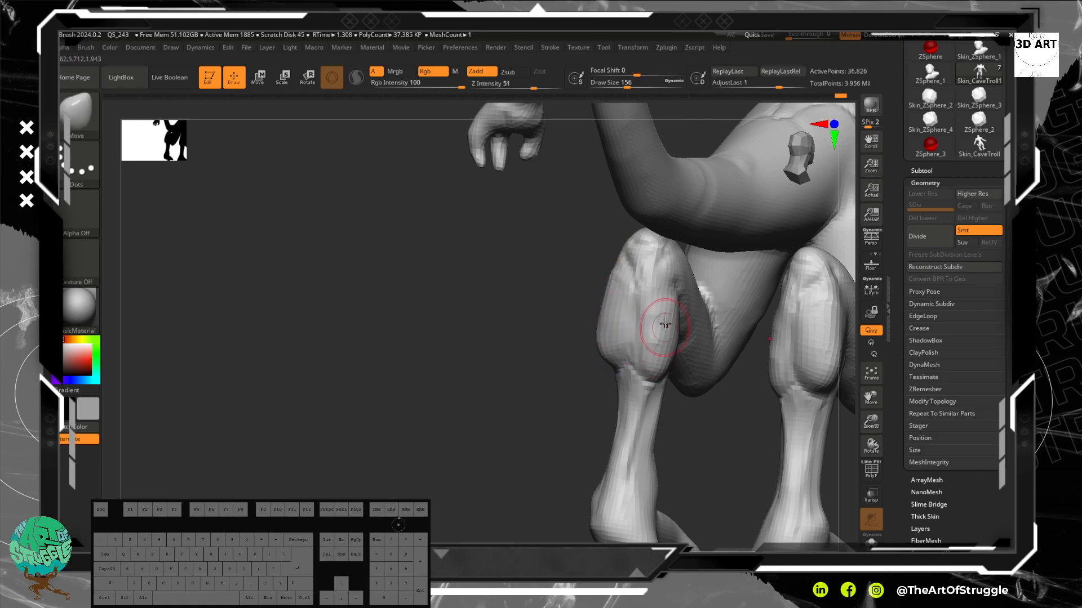
pyautogui.keyDown('shift'); pyautogui.moveTo(651, 356); pyautogui.dragTo(659, 355); pyautogui.keyUp('shift')
# Adjust the outer calf silhouette from the front and smooth the rear calf edge down to its base.
pyautogui.moveTo(540, 332)
pyautogui.mouseDown()
pyautogui.moveTo(601, 324)
pyautogui.moveTo(679, 341)
pyautogui.mouseUp()
pyautogui.moveTo(772, 379)
pyautogui.keyDown('shift'); pyautogui.mouseDown()
pyautogui.moveTo(766, 372)
pyautogui.moveTo(763, 381)
pyautogui.moveTo(783, 380)
pyautogui.moveTo(772, 358)
pyautogui.moveTo(727, 344)
pyautogui.moveTo(721, 353)
pyautogui.moveTo(733, 324)
pyautogui.mouseUp(); pyautogui.keyUp('shift')
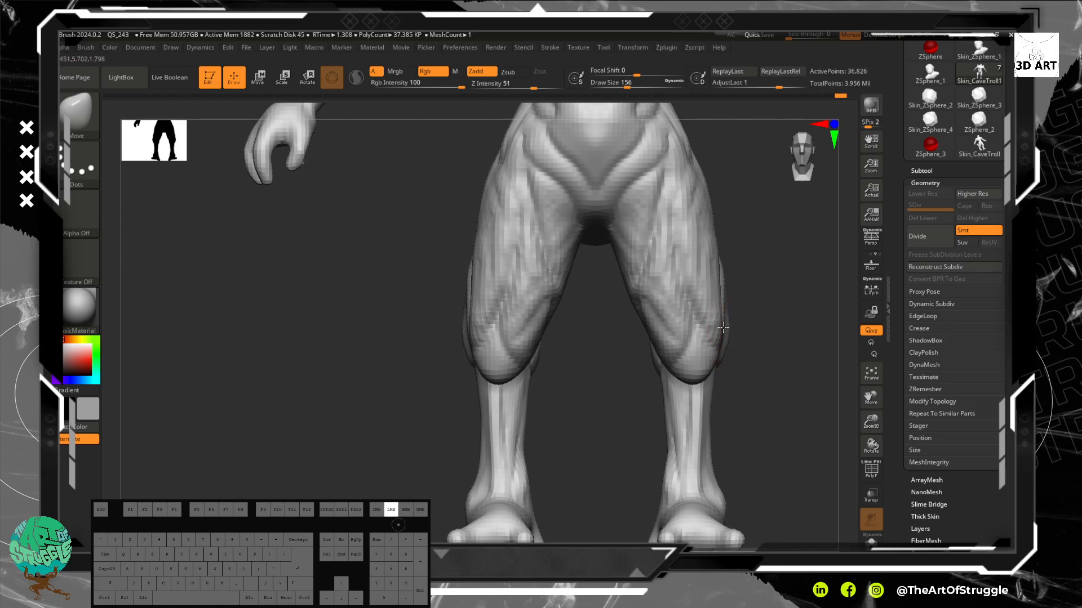
pyautogui.press('shift')
pyautogui.moveTo(726, 335)
pyautogui.mouseDown()
pyautogui.moveTo(727, 350)
pyautogui.moveTo(614, 350)
pyautogui.mouseUp()
pyautogui.keyDown('shift'); pyautogui.moveTo(735, 290); pyautogui.dragTo(742, 303); pyautogui.keyUp('shift')
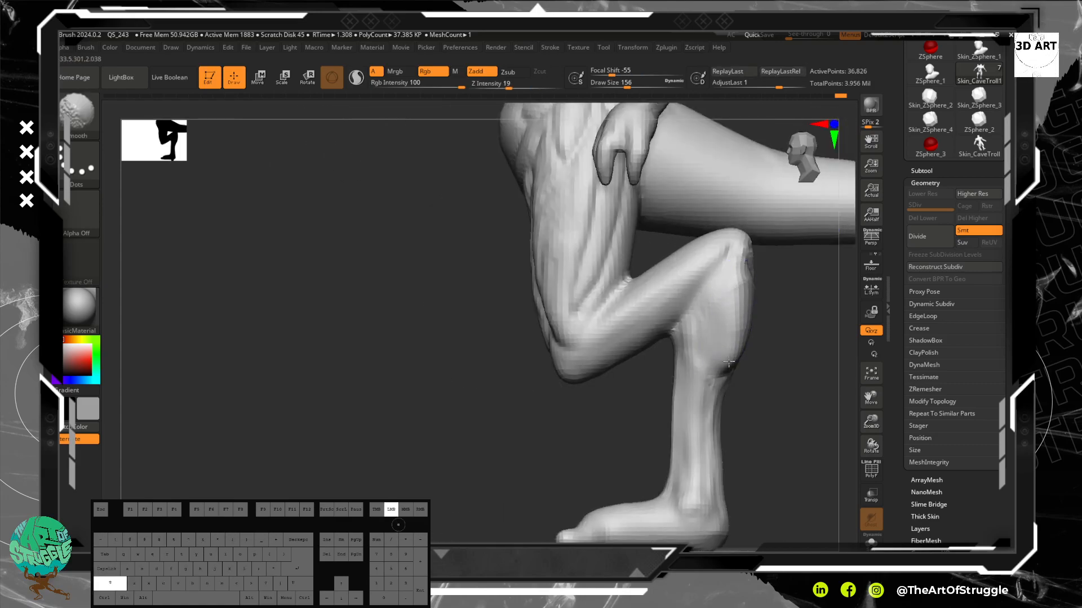
pyautogui.keyDown('shift'); pyautogui.moveTo(729, 360); pyautogui.dragTo(730, 364); pyautogui.keyUp('shift')
# Build up the outer side of the calf with ClayBuildup at draw size 76 and smooth the strokes.
pyautogui.moveTo(783, 394)
pyautogui.mouseDown()
pyautogui.moveTo(732, 398)
pyautogui.moveTo(813, 388)
pyautogui.moveTo(790, 375)
pyautogui.mouseUp()
pyautogui.press('b')
pyautogui.press('c')
pyautogui.press('b')
pyautogui.press('[')
pyautogui.press('[')
pyautogui.press('[')
pyautogui.press('[')
pyautogui.moveTo(733, 319)
pyautogui.mouseDown()
pyautogui.moveTo(729, 354)
pyautogui.moveTo(729, 325)
pyautogui.mouseUp()
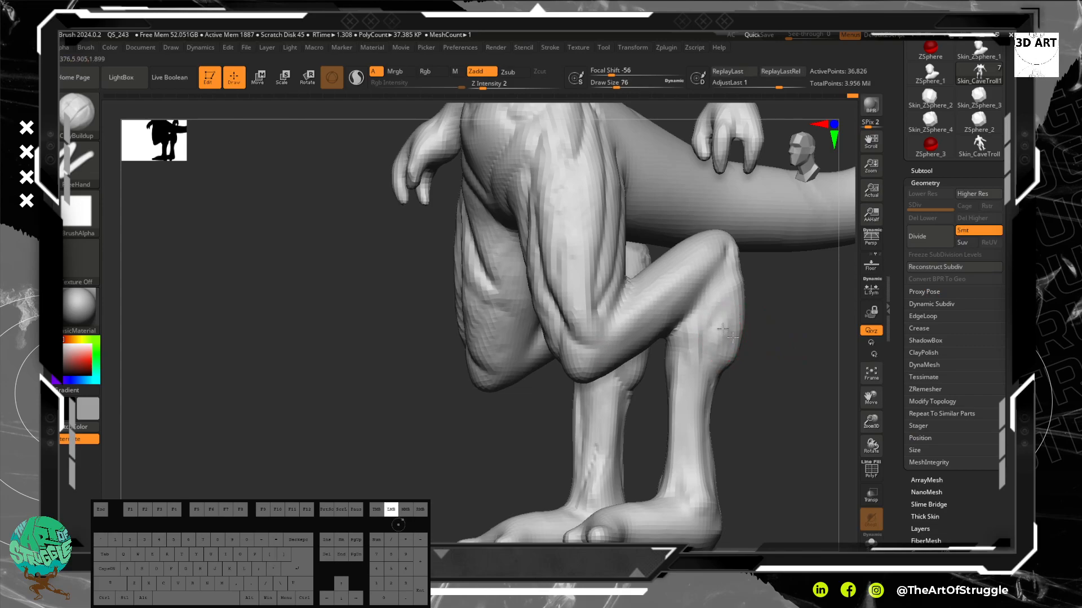
pyautogui.press('shift')
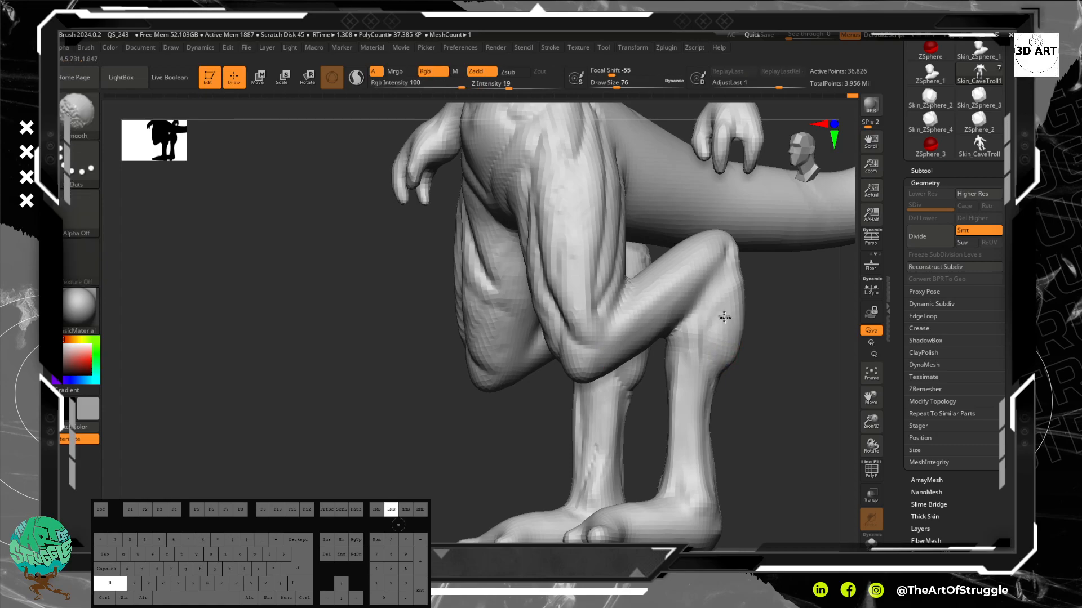
# Blend the base of the calf into the back of the lower leg with ClayBuildup at draw size 44, smoothing the transition.
pyautogui.keyDown('shift'); pyautogui.moveTo(770, 353); pyautogui.dragTo(735, 367); pyautogui.keyUp('shift')
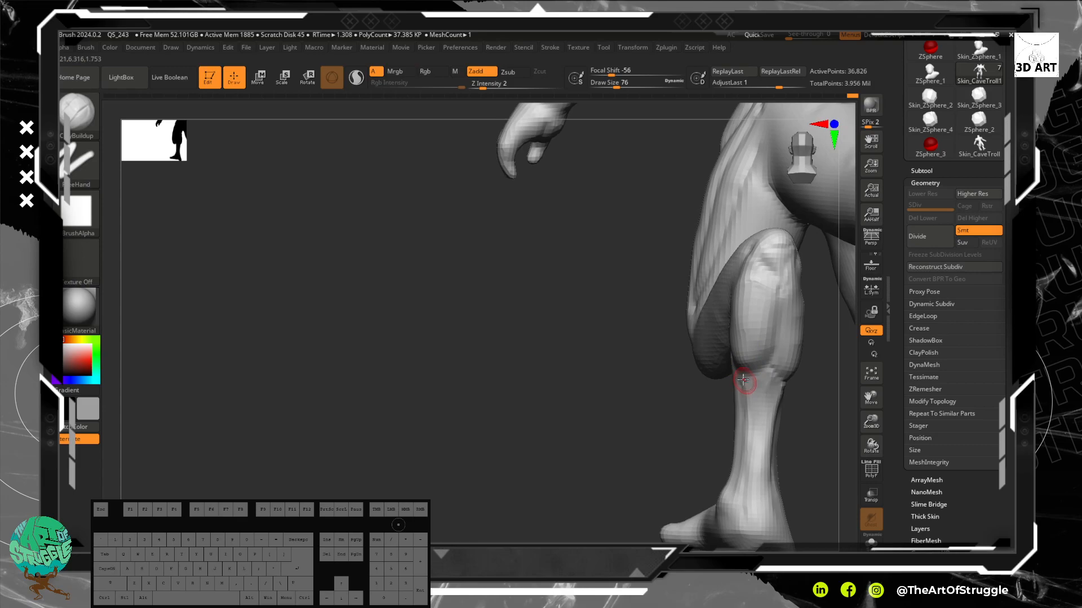
pyautogui.press('[')
pyautogui.moveTo(749, 391); pyautogui.dragTo(756, 402)
pyautogui.press('[')
pyautogui.moveTo(787, 390)
pyautogui.mouseDown()
pyautogui.moveTo(777, 378)
pyautogui.moveTo(766, 400)
pyautogui.moveTo(745, 368)
pyautogui.mouseUp()
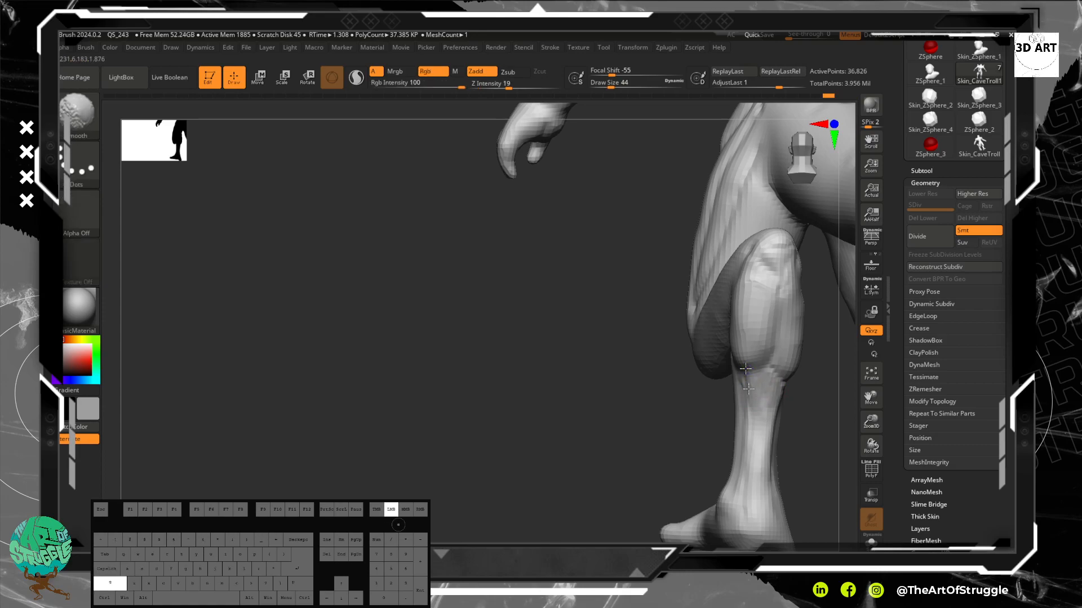
pyautogui.keyDown('shift'); pyautogui.moveTo(759, 413); pyautogui.dragTo(764, 399); pyautogui.keyUp('shift')
# Turn on perspective display for the full creature.
pyautogui.keyDown('alt'); pyautogui.moveTo(616, 383); pyautogui.dragTo(690, 413); pyautogui.keyUp('alt')
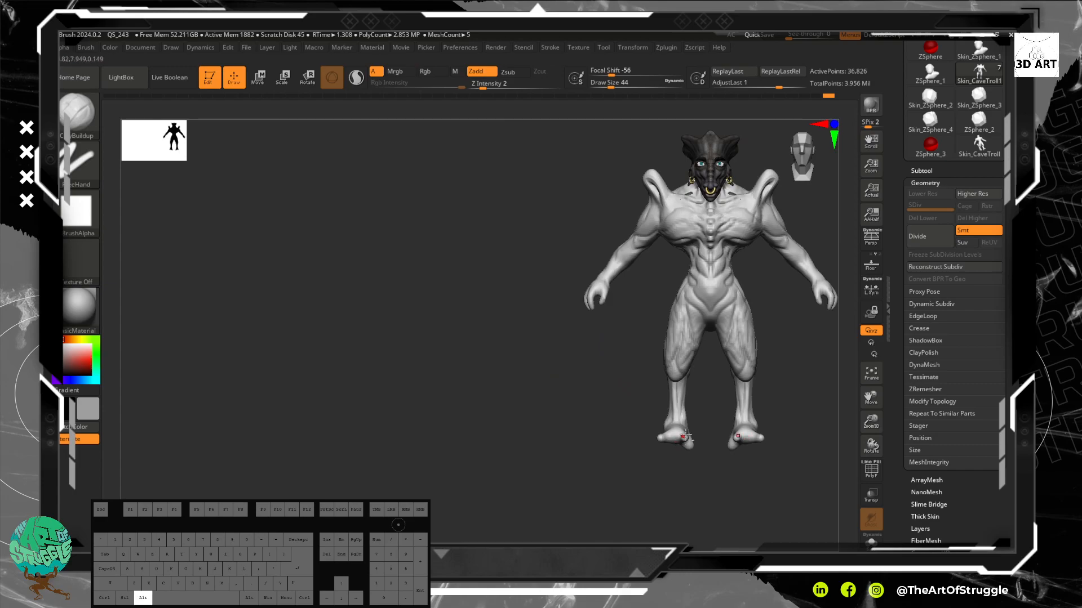
pyautogui.keyDown('alt'); pyautogui.moveTo(809, 425); pyautogui.dragTo(680, 328); pyautogui.keyUp('alt')
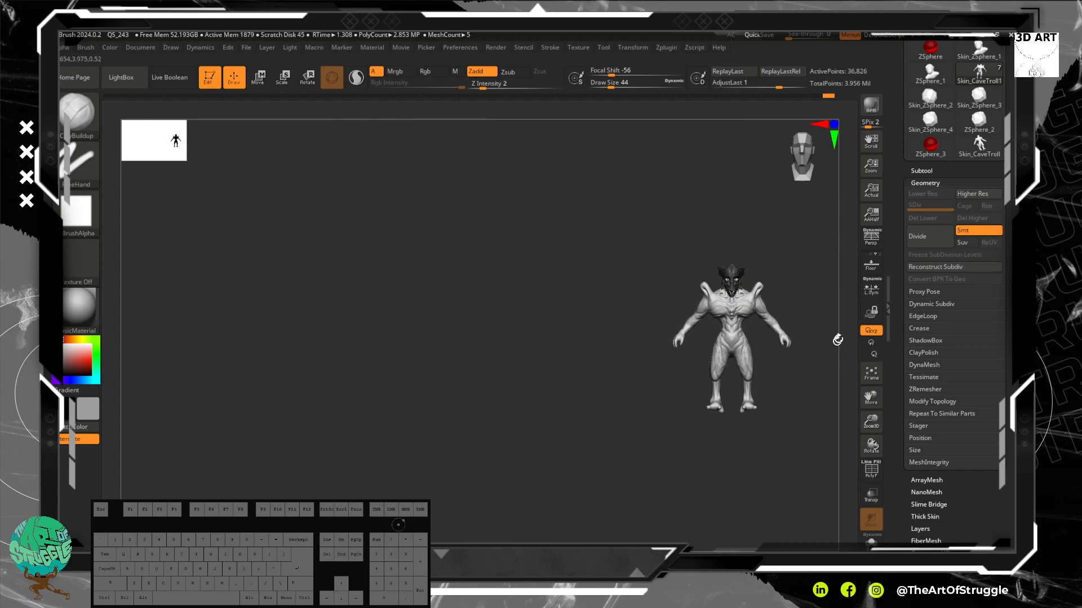
pyautogui.click(872, 246)
pyautogui.moveTo(799, 398)
pyautogui.keyDown('alt'); pyautogui.mouseDown()
pyautogui.moveTo(678, 353)
pyautogui.moveTo(719, 405)
pyautogui.moveTo(727, 372)
pyautogui.moveTo(708, 377)
pyautogui.moveTo(764, 377)
pyautogui.moveTo(741, 379)
pyautogui.moveTo(751, 391)
pyautogui.moveTo(724, 391)
pyautogui.moveTo(740, 405)
pyautogui.moveTo(700, 394)
pyautogui.moveTo(711, 376)
pyautogui.moveTo(722, 394)
pyautogui.moveTo(704, 372)
pyautogui.moveTo(743, 381)
pyautogui.moveTo(728, 399)
pyautogui.mouseUp(); pyautogui.keyUp('alt')
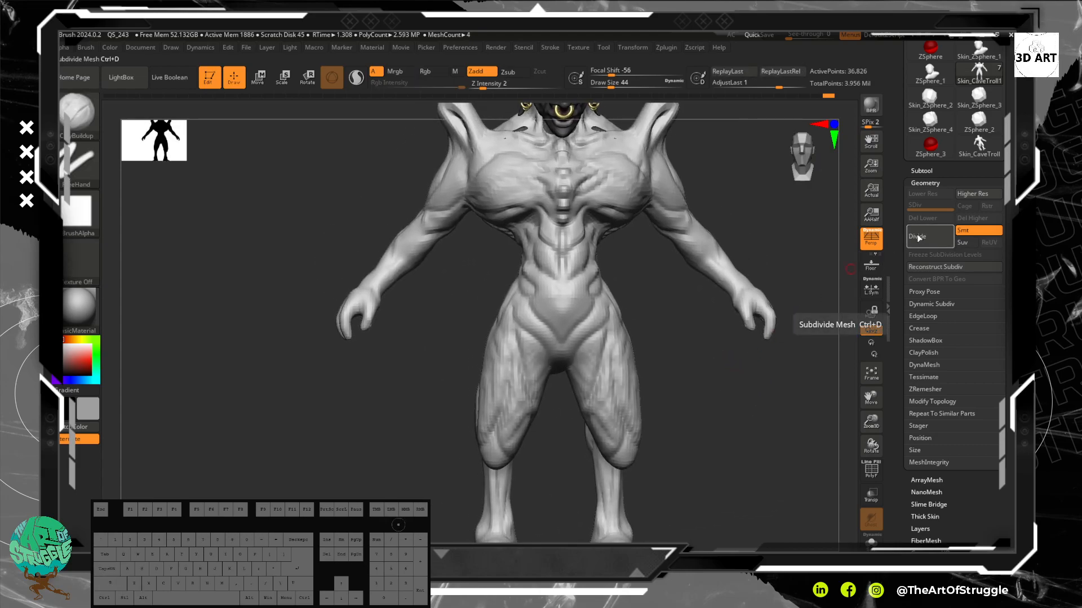
# Subdivide the body mesh once to subdivision level 2.
pyautogui.click(914, 235)
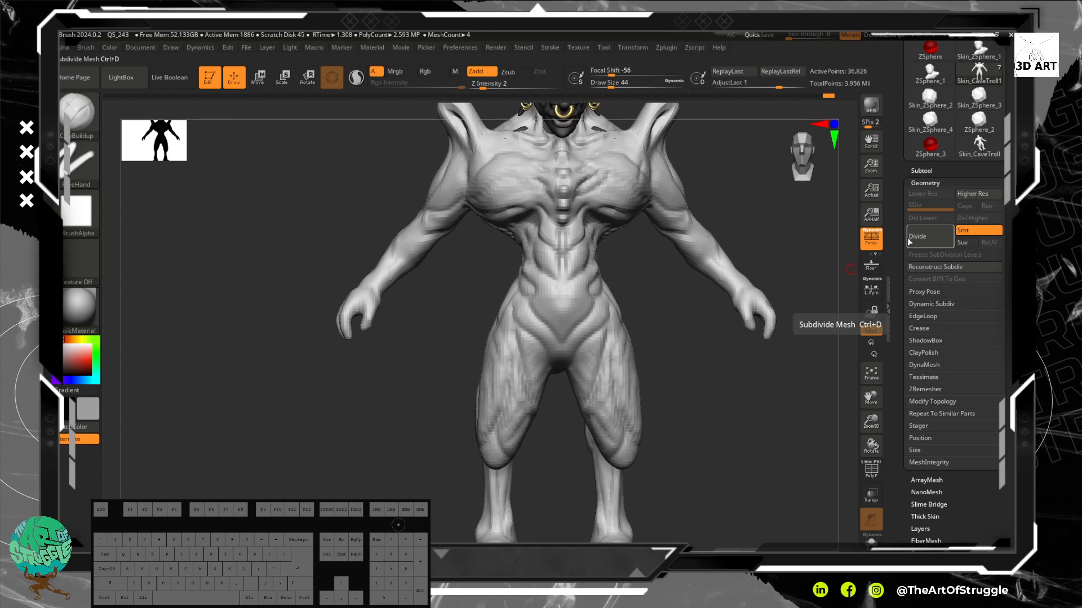
pyautogui.keyDown('alt'); pyautogui.moveTo(665, 338); pyautogui.dragTo(697, 345); pyautogui.keyUp('alt')
pyautogui.moveTo(760, 295); pyautogui.dragTo(732, 299)
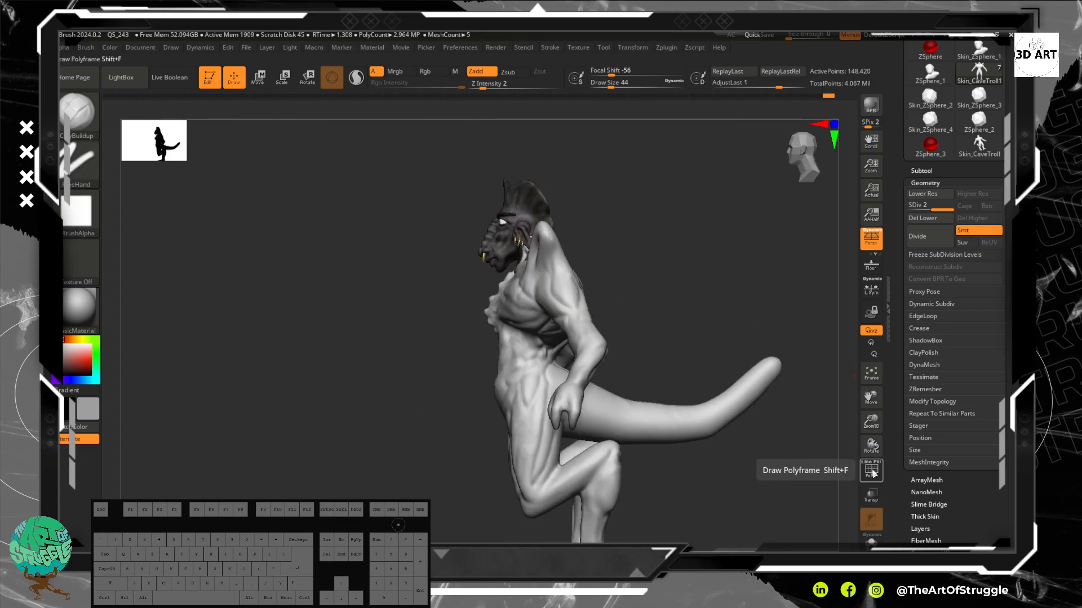
pyautogui.moveTo(675, 320)
pyautogui.mouseDown()
pyautogui.moveTo(669, 286)
pyautogui.moveTo(737, 309)
pyautogui.moveTo(733, 301)
pyautogui.moveTo(723, 343)
pyautogui.moveTo(655, 307)
pyautogui.mouseUp()
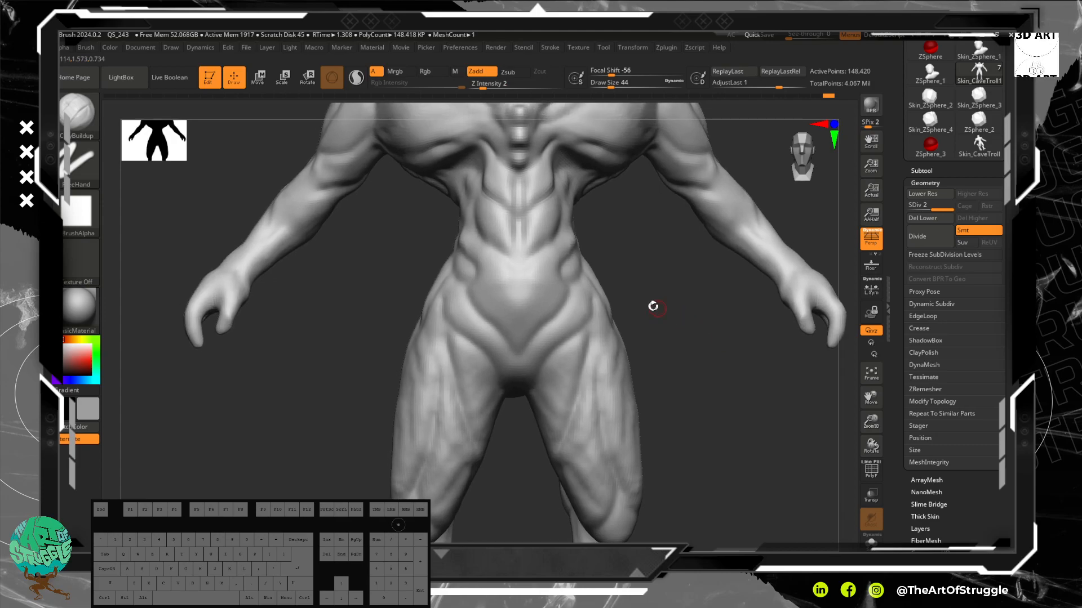
# Switch to the DamStandard brush and frame the torso.
pyautogui.press('b')
pyautogui.press('d')
pyautogui.press('s')
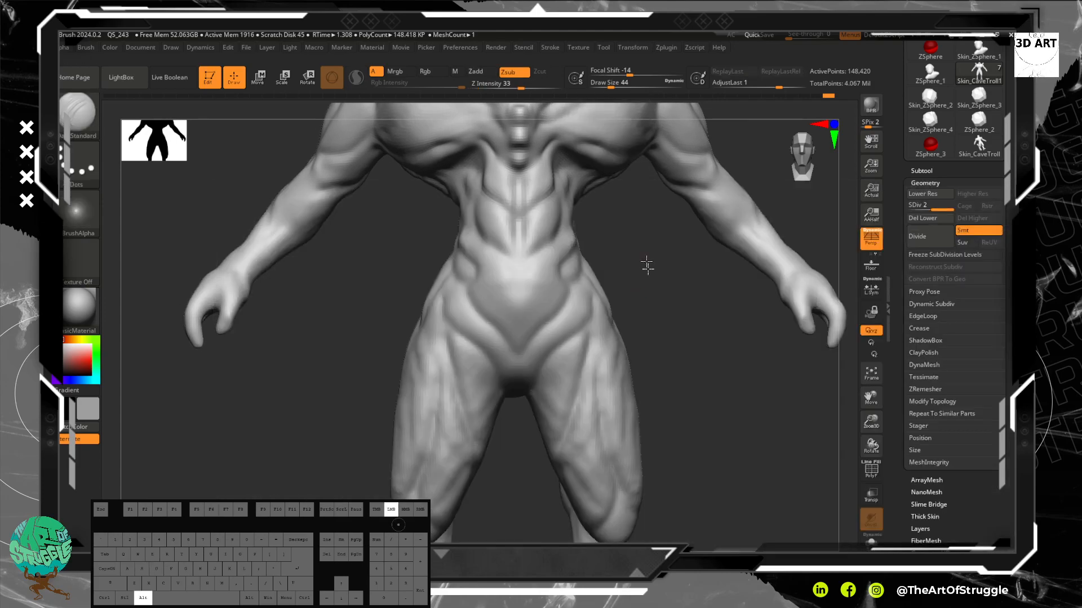
pyautogui.keyDown('alt'); pyautogui.moveTo(644, 254); pyautogui.dragTo(662, 341); pyautogui.keyUp('alt')
# Try fine striation strokes across the outer pectorals with DamStandard at draw size 44, and undo them.
pyautogui.moveTo(575, 197)
pyautogui.mouseDown()
pyautogui.moveTo(595, 185)
pyautogui.moveTo(645, 232)
pyautogui.mouseUp()
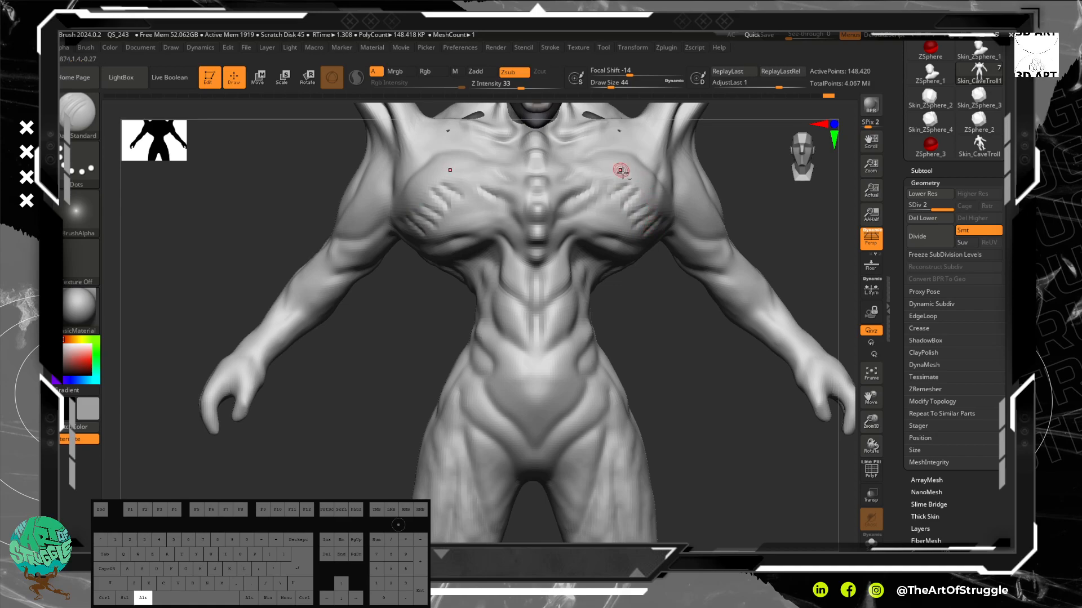
pyautogui.moveTo(606, 193)
pyautogui.keyDown('alt'); pyautogui.mouseDown()
pyautogui.moveTo(637, 179)
pyautogui.moveTo(659, 224)
pyautogui.mouseUp(); pyautogui.keyUp('alt')
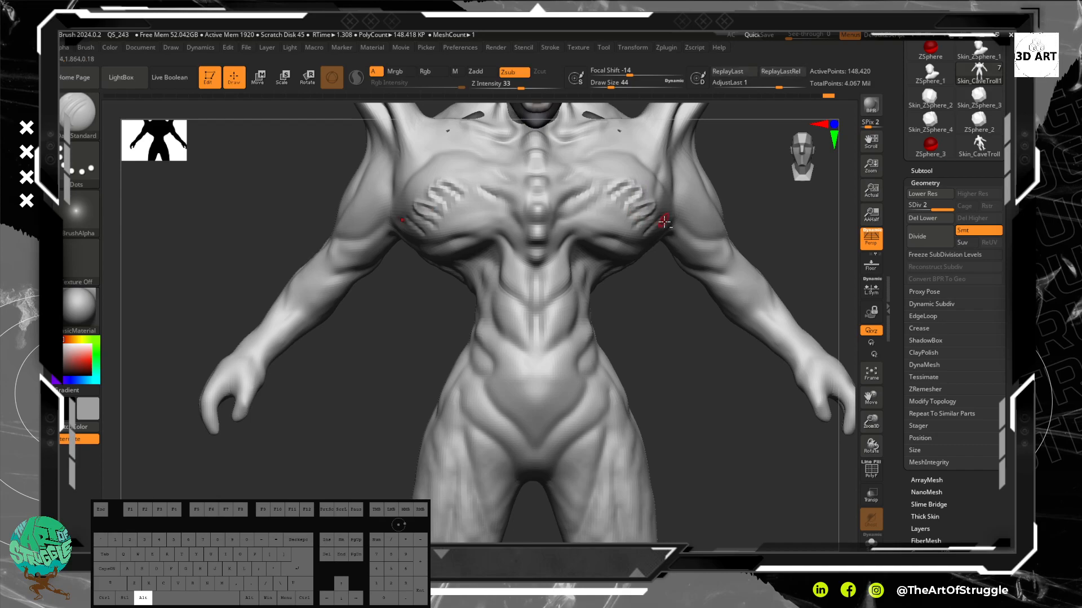
pyautogui.moveTo(662, 302)
pyautogui.mouseDown()
pyautogui.moveTo(632, 306)
pyautogui.moveTo(640, 189)
pyautogui.mouseUp()
pyautogui.press('ctrl')
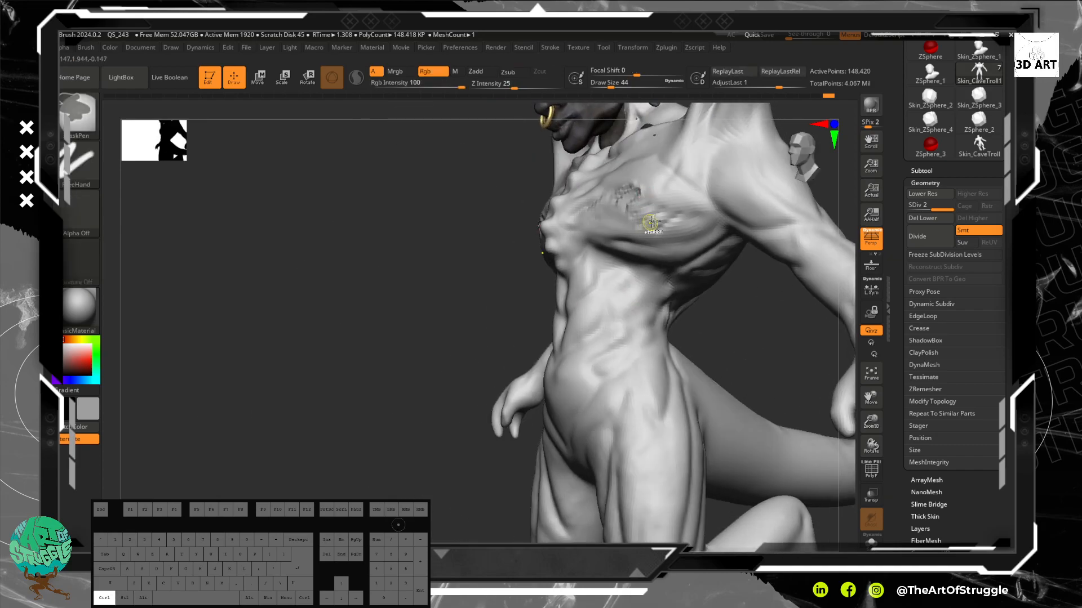
pyautogui.moveTo(485, 259)
pyautogui.mouseDown()
pyautogui.moveTo(451, 277)
pyautogui.moveTo(428, 235)
pyautogui.moveTo(441, 225)
pyautogui.moveTo(425, 238)
pyautogui.moveTo(622, 292)
pyautogui.mouseUp()
pyautogui.moveTo(582, 324); pyautogui.dragTo(584, 328)
pyautogui.moveTo(684, 316)
pyautogui.keyDown('alt'); pyautogui.mouseDown()
pyautogui.moveTo(695, 283)
pyautogui.moveTo(634, 308)
pyautogui.moveTo(712, 290)
pyautogui.moveTo(696, 404)
pyautogui.mouseUp(); pyautogui.keyUp('alt')
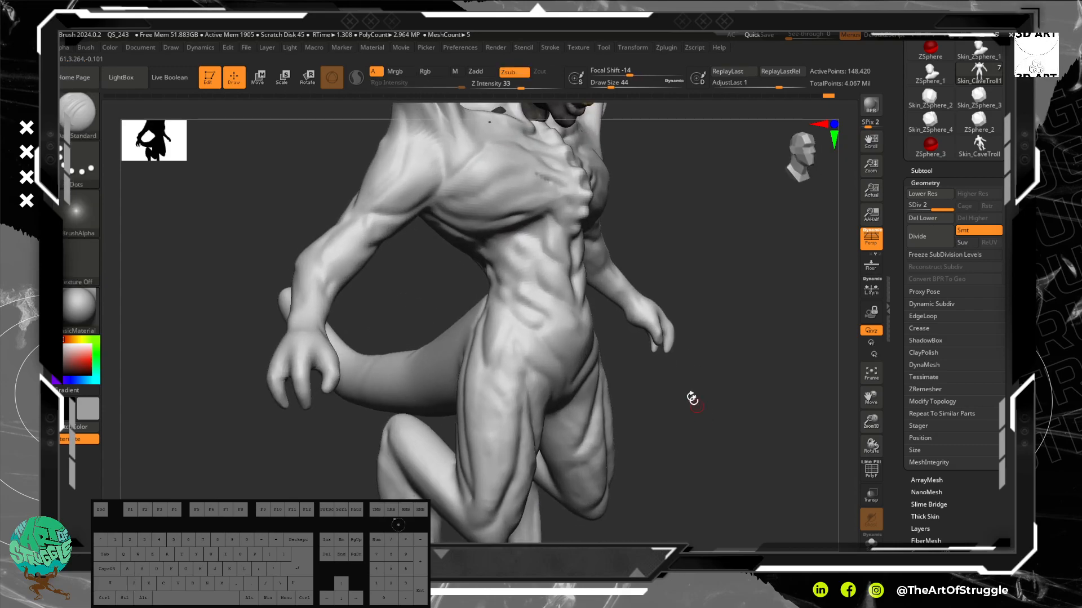
# Carve short DamStandard strokes at draw size 44 into the lower abdomen beside the hip.
pyautogui.moveTo(578, 315); pyautogui.dragTo(579, 316)
pyautogui.moveTo(660, 363); pyautogui.dragTo(574, 355)
pyautogui.moveTo(569, 315); pyautogui.dragTo(582, 322)
pyautogui.press('shift')
pyautogui.keyDown('alt'); pyautogui.moveTo(717, 355); pyautogui.dragTo(712, 242); pyautogui.keyUp('alt')
pyautogui.moveTo(718, 242)
pyautogui.mouseDown()
pyautogui.moveTo(767, 244)
pyautogui.moveTo(723, 248)
pyautogui.mouseUp()
# Lower the body mesh to subdivision level 1 and frame the creature's back.
pyautogui.moveTo(942, 208); pyautogui.dragTo(902, 207)
pyautogui.keyDown('alt'); pyautogui.moveTo(683, 350); pyautogui.dragTo(682, 391); pyautogui.keyUp('alt')
pyautogui.keyDown('alt'); pyautogui.moveTo(694, 220); pyautogui.dragTo(685, 296); pyautogui.keyUp('alt')
pyautogui.moveTo(768, 231); pyautogui.dragTo(736, 233)
pyautogui.moveTo(781, 173); pyautogui.dragTo(768, 278)
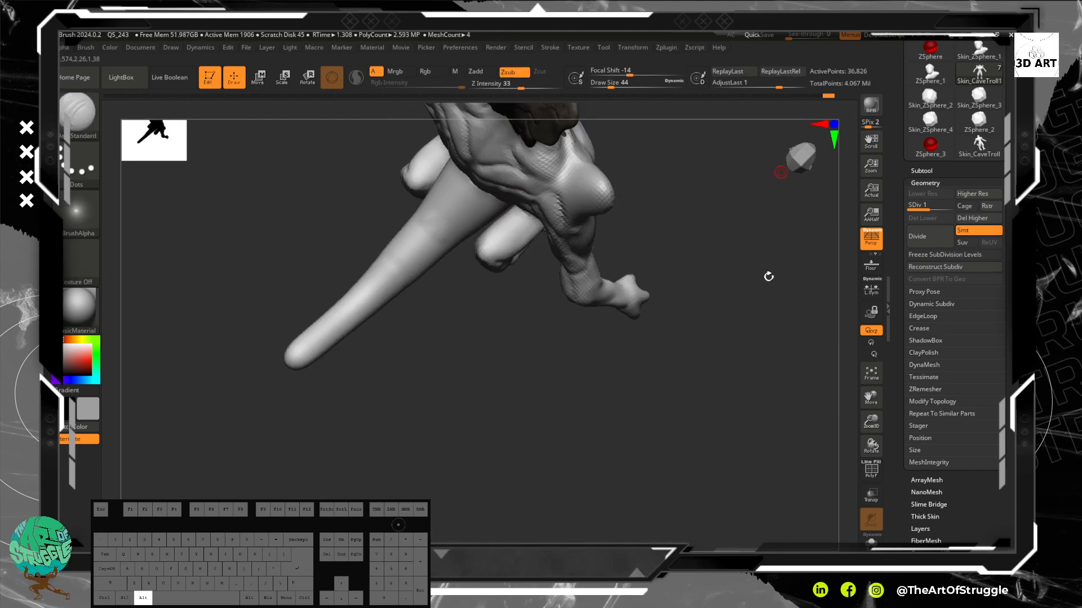
pyautogui.moveTo(696, 345); pyautogui.dragTo(708, 323)
pyautogui.keyDown('alt'); pyautogui.moveTo(708, 279); pyautogui.dragTo(706, 365); pyautogui.keyUp('alt')
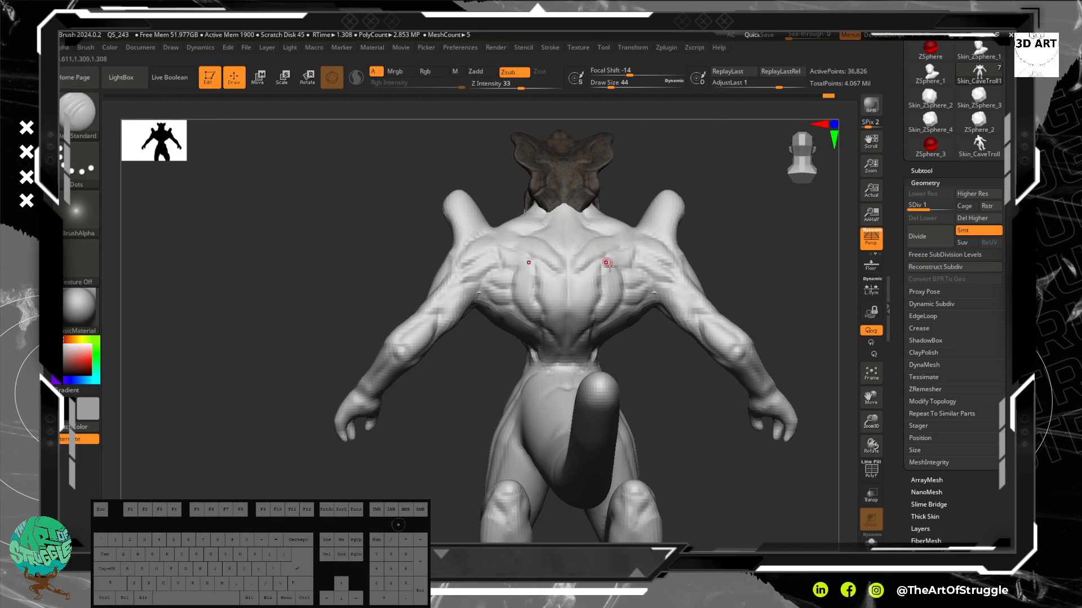
pyautogui.moveTo(724, 230)
pyautogui.keyDown('alt'); pyautogui.mouseDown()
pyautogui.moveTo(727, 248)
pyautogui.moveTo(730, 234)
pyautogui.mouseUp(); pyautogui.keyUp('alt')
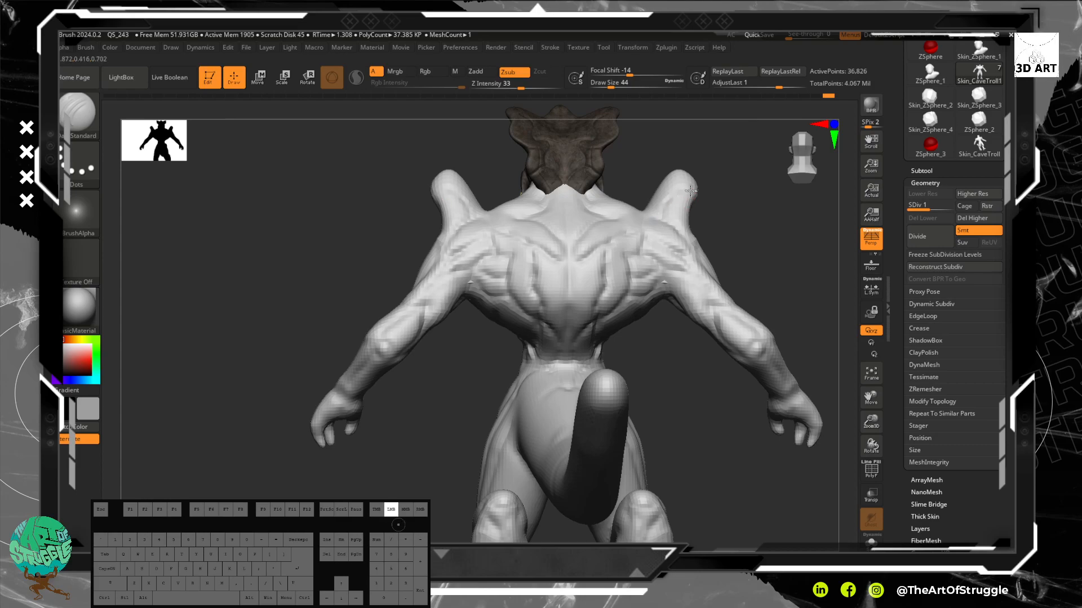
# Examine the shoulder protrusions and back muscles from behind, from the side and from above.
pyautogui.moveTo(683, 178); pyautogui.dragTo(691, 177)
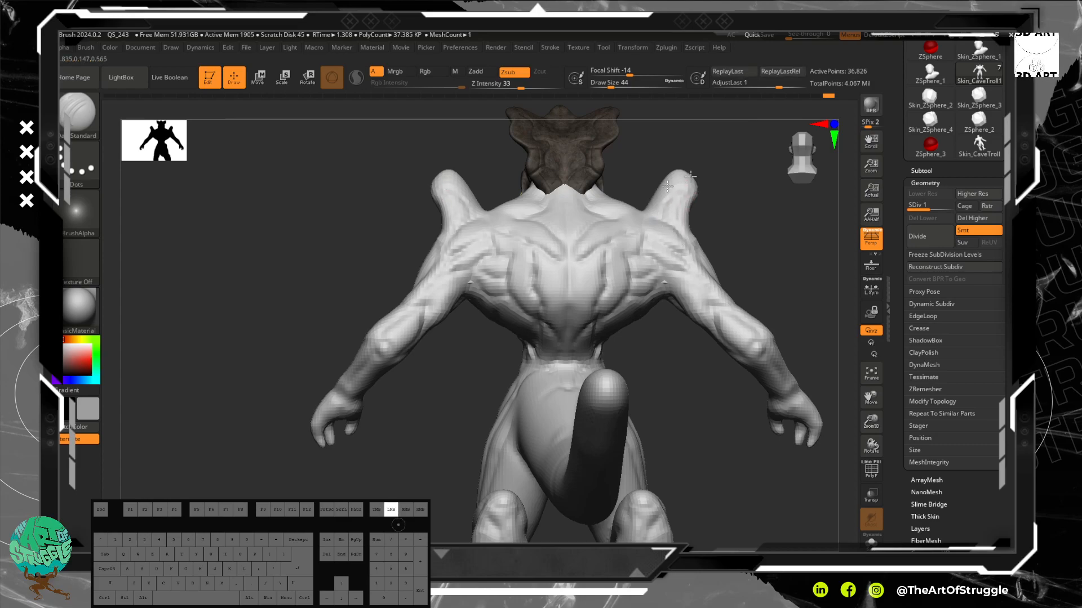
pyautogui.moveTo(651, 218); pyautogui.dragTo(654, 212)
pyautogui.moveTo(740, 235)
pyautogui.mouseDown()
pyautogui.moveTo(738, 267)
pyautogui.moveTo(630, 230)
pyautogui.mouseUp()
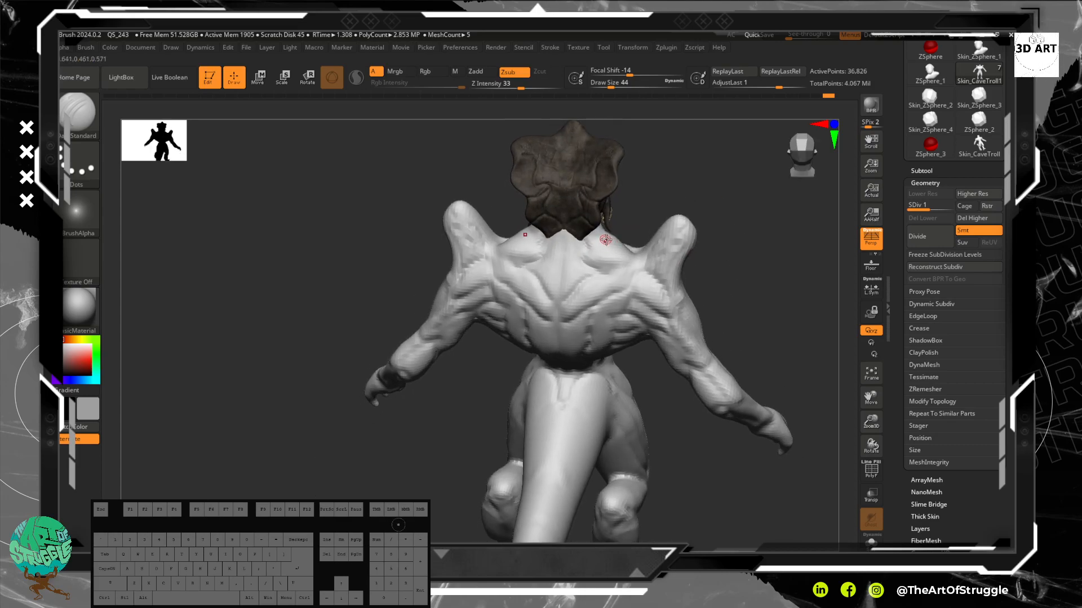
pyautogui.moveTo(693, 256); pyautogui.dragTo(680, 217)
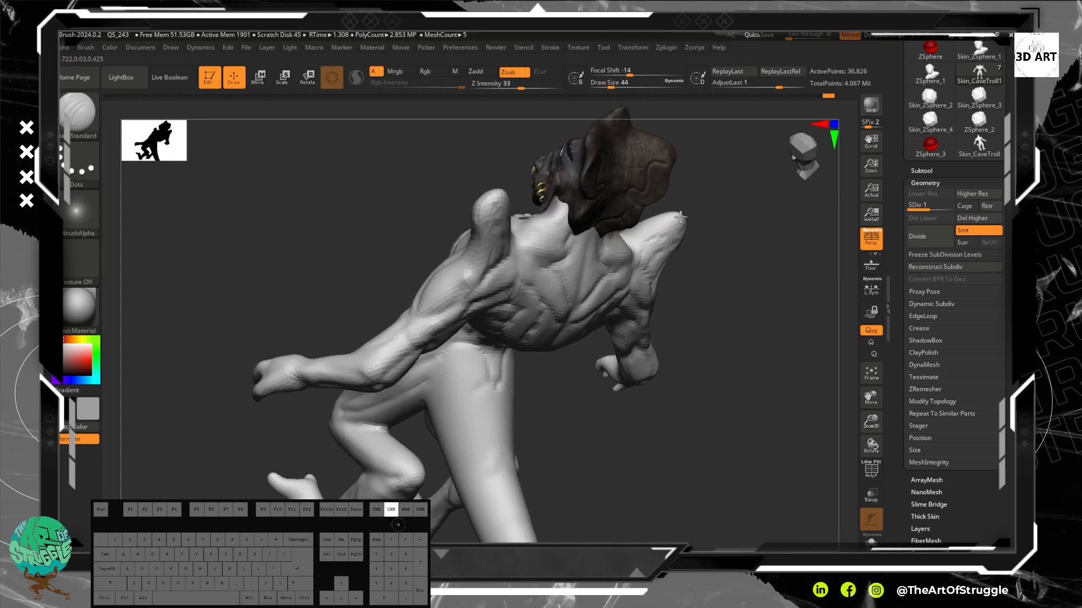
pyautogui.moveTo(743, 251); pyautogui.dragTo(718, 240)
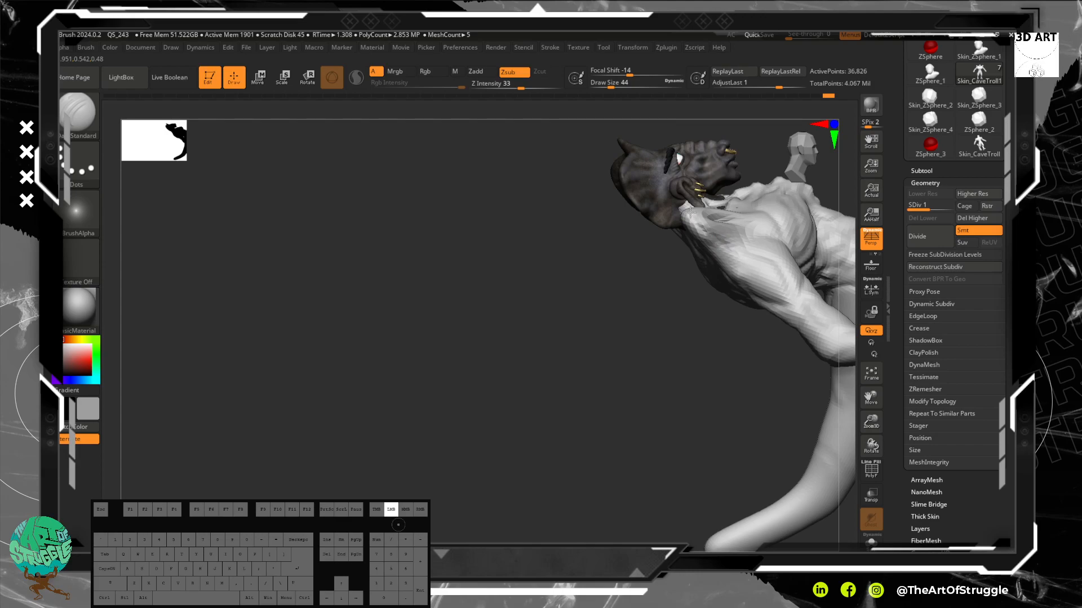
pyautogui.moveTo(636, 289); pyautogui.dragTo(701, 241)
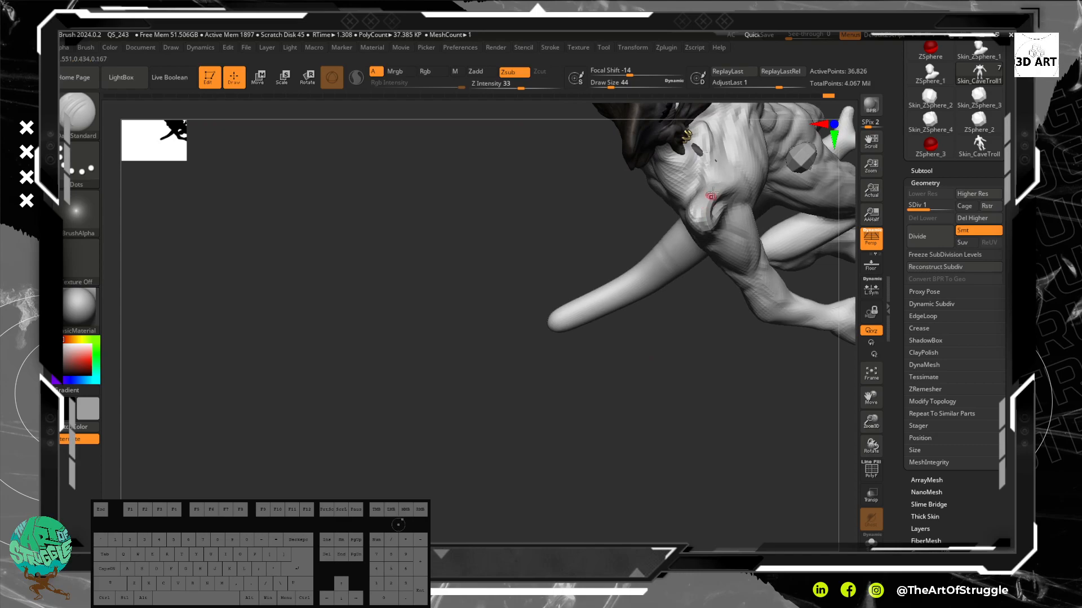
pyautogui.keyDown('alt'); pyautogui.moveTo(584, 255); pyautogui.dragTo(568, 204); pyautogui.keyUp('alt')
pyautogui.keyDown('alt'); pyautogui.moveTo(652, 374); pyautogui.dragTo(515, 290); pyautogui.keyUp('alt')
pyautogui.moveTo(789, 402); pyautogui.dragTo(602, 282)
pyautogui.keyDown('alt'); pyautogui.moveTo(487, 223); pyautogui.dragTo(332, 181); pyautogui.keyUp('alt')
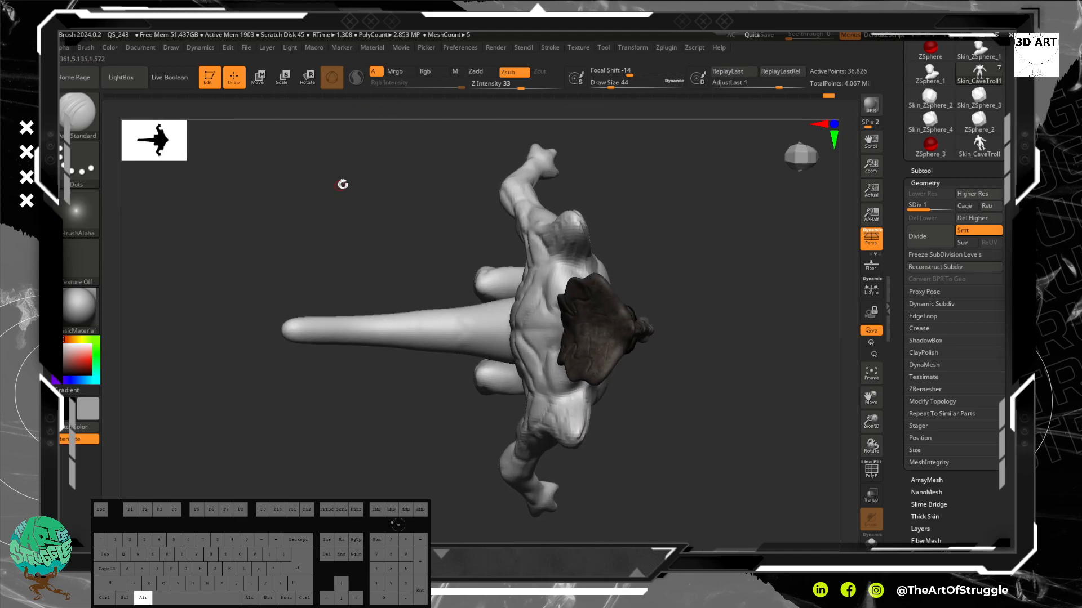
# Frame the full creature in a three-quarter front view and start a BPR render.
pyautogui.keyDown('alt'); pyautogui.moveTo(688, 387); pyautogui.dragTo(609, 213); pyautogui.keyUp('alt')
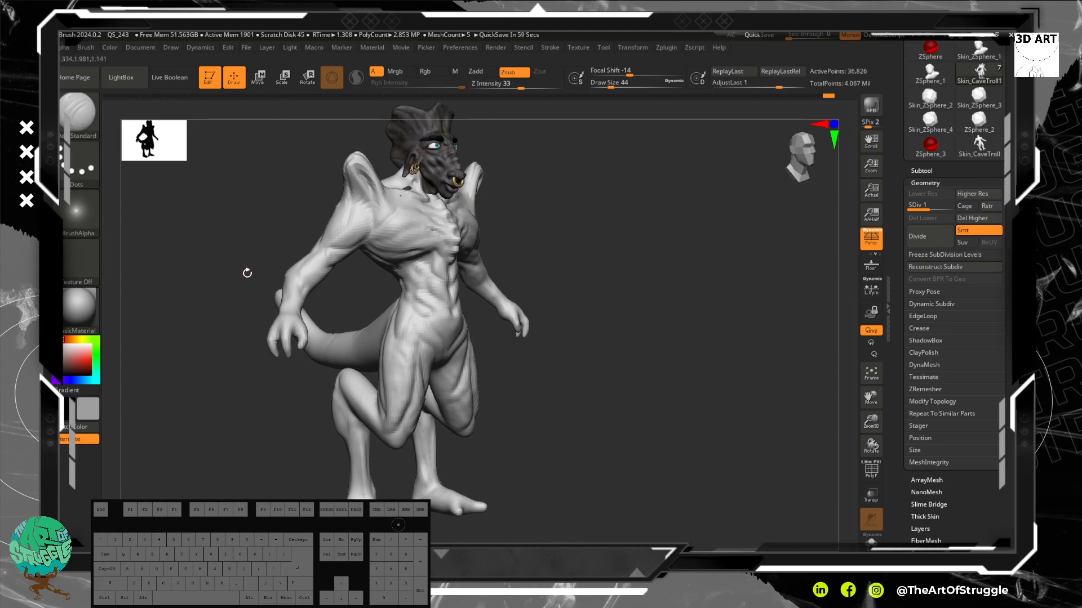
pyautogui.keyDown('alt'); pyautogui.moveTo(558, 287); pyautogui.dragTo(630, 299); pyautogui.keyUp('alt')
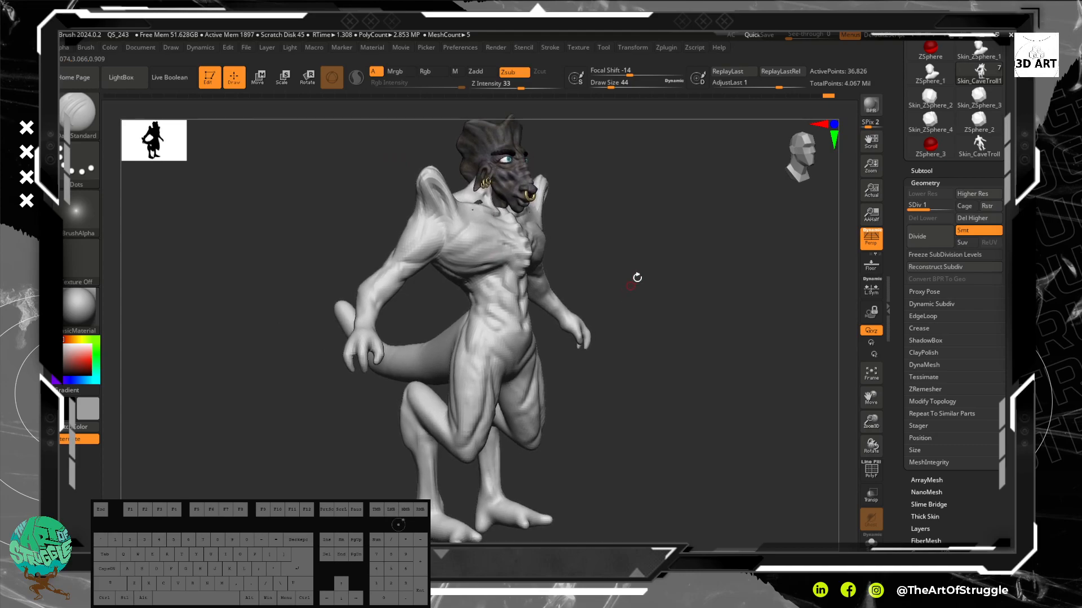
pyautogui.click(869, 110)
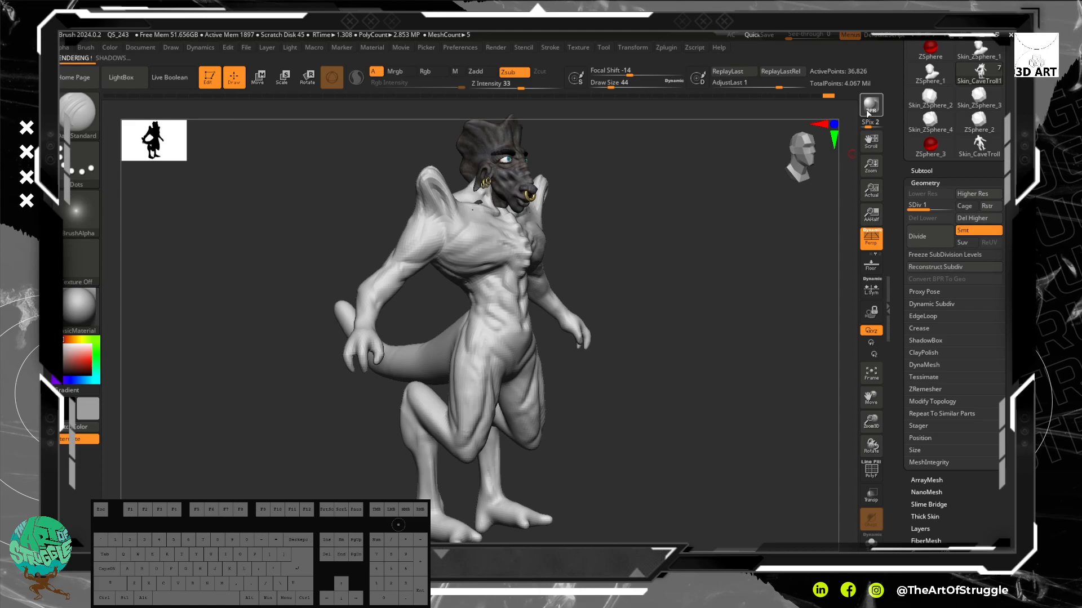